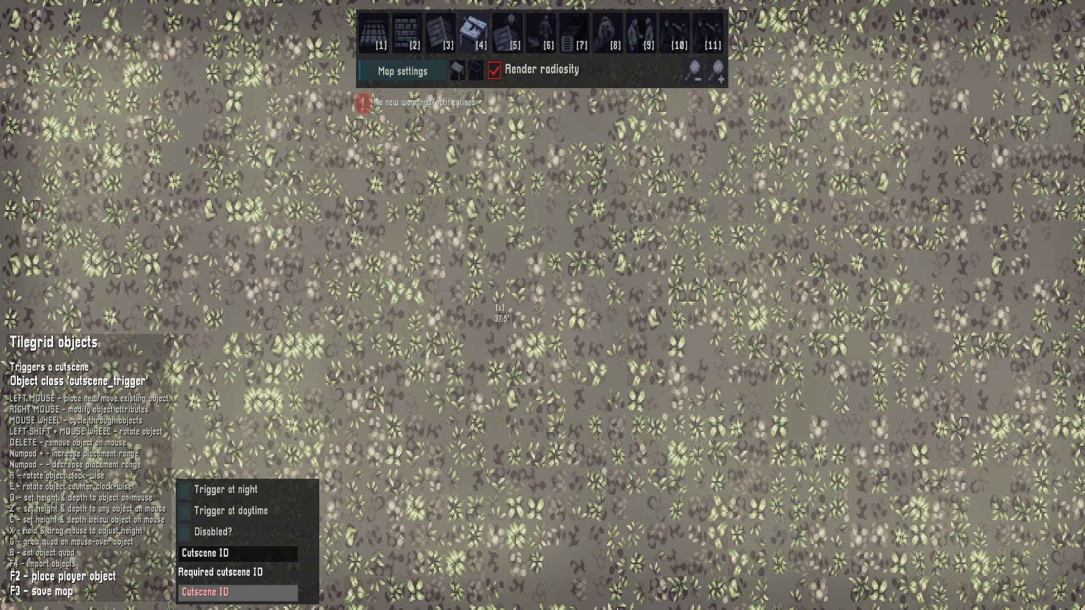
Choose the script_trigger object and draw a rectangular trigger area on the map
{"action": "left_click", "coordinate": [476, 71]}
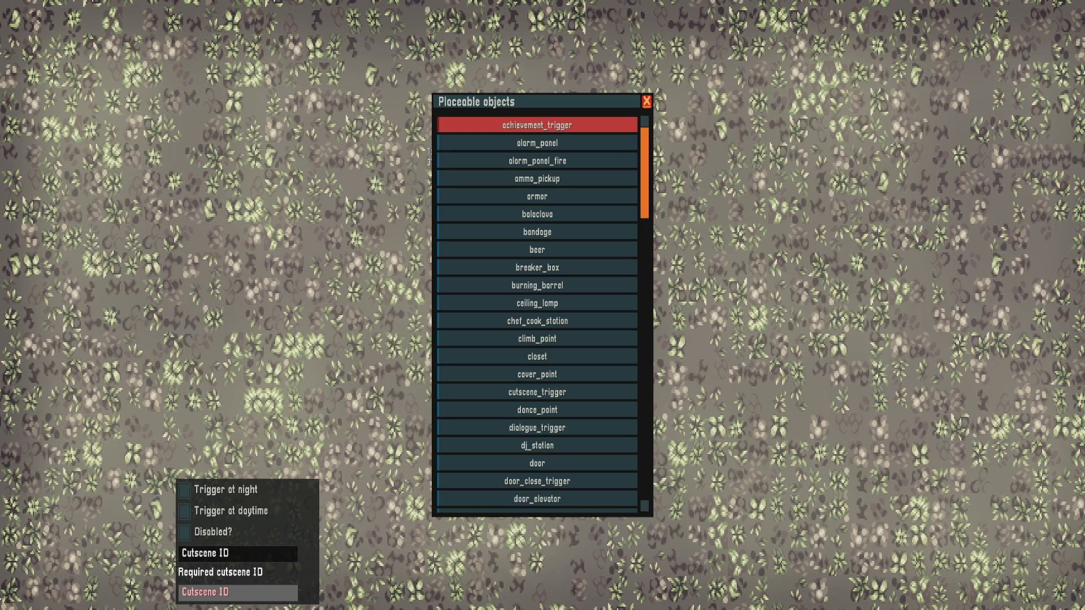
{"action": "left_click", "coordinate": [440, 125]}
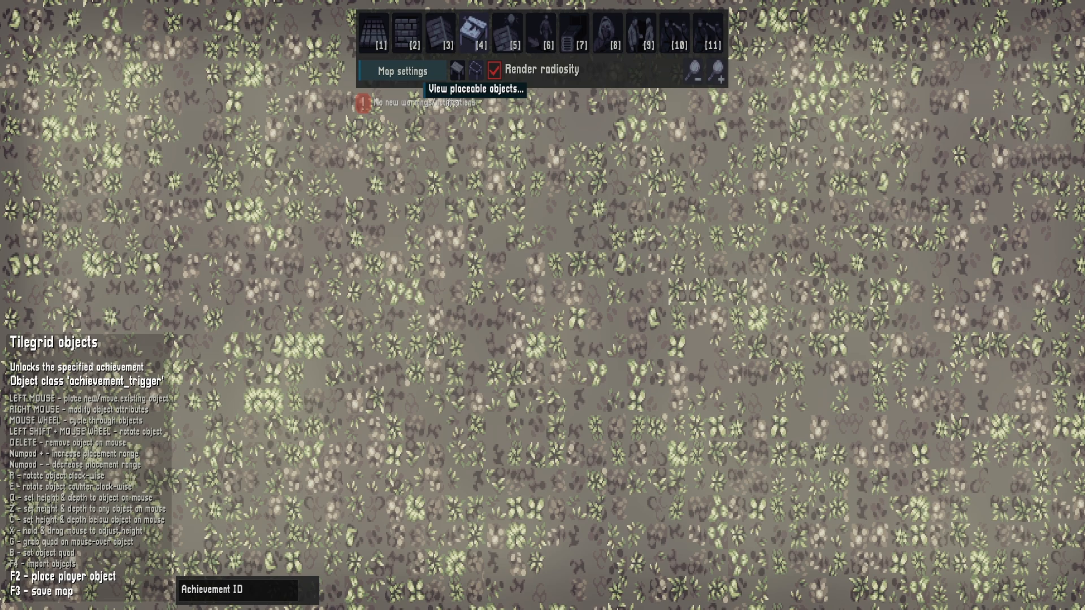
{"action": "left_click", "coordinate": [476, 70]}
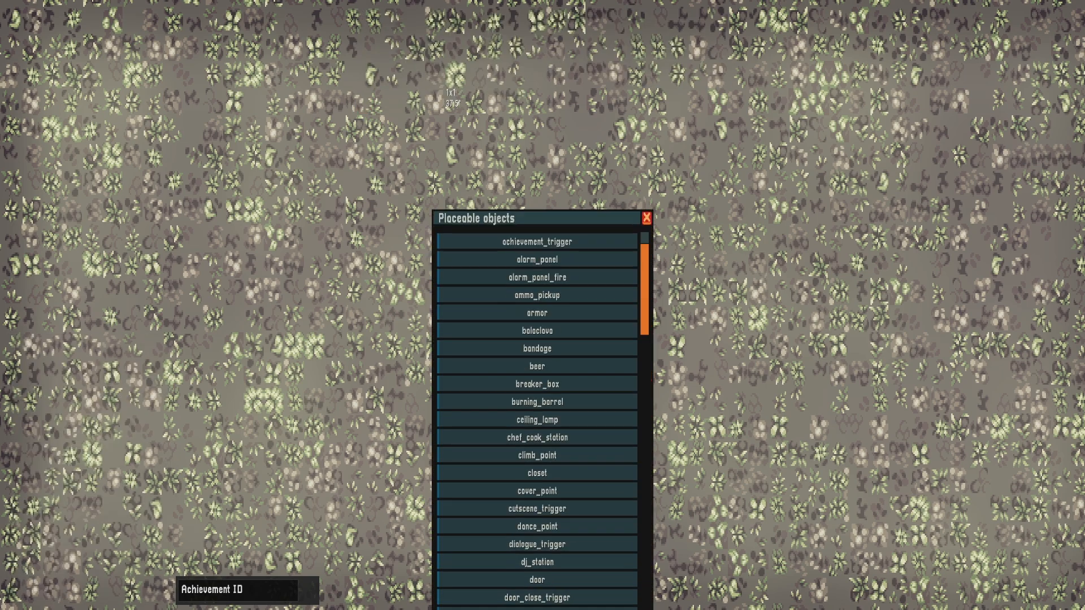
{"action": "scroll", "coordinate": [537, 161], "scroll_direction": "down", "scroll_amount": 15}
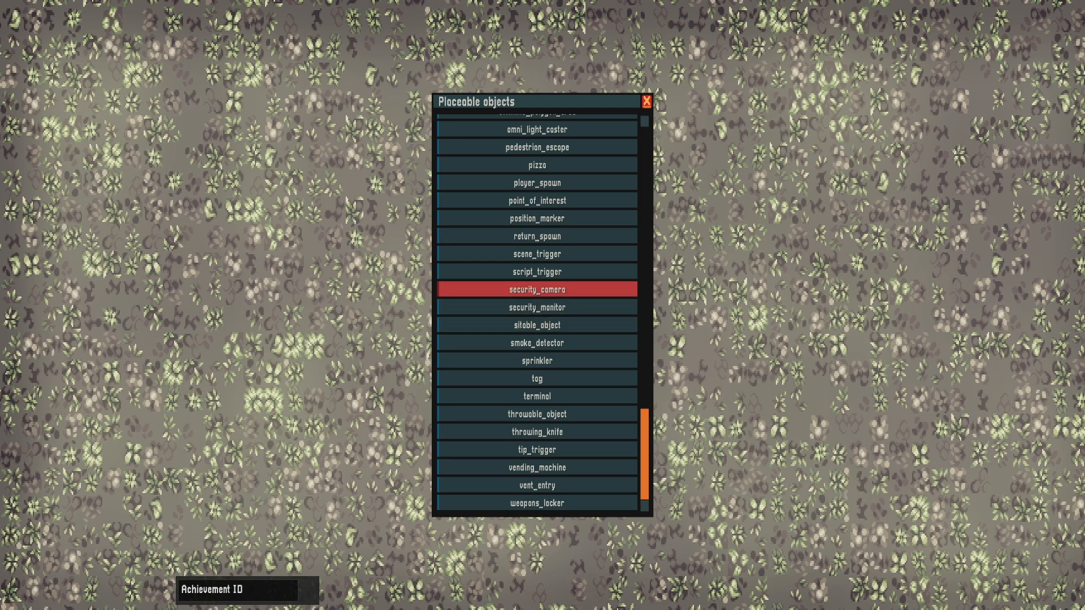
{"action": "left_click", "coordinate": [508, 274]}
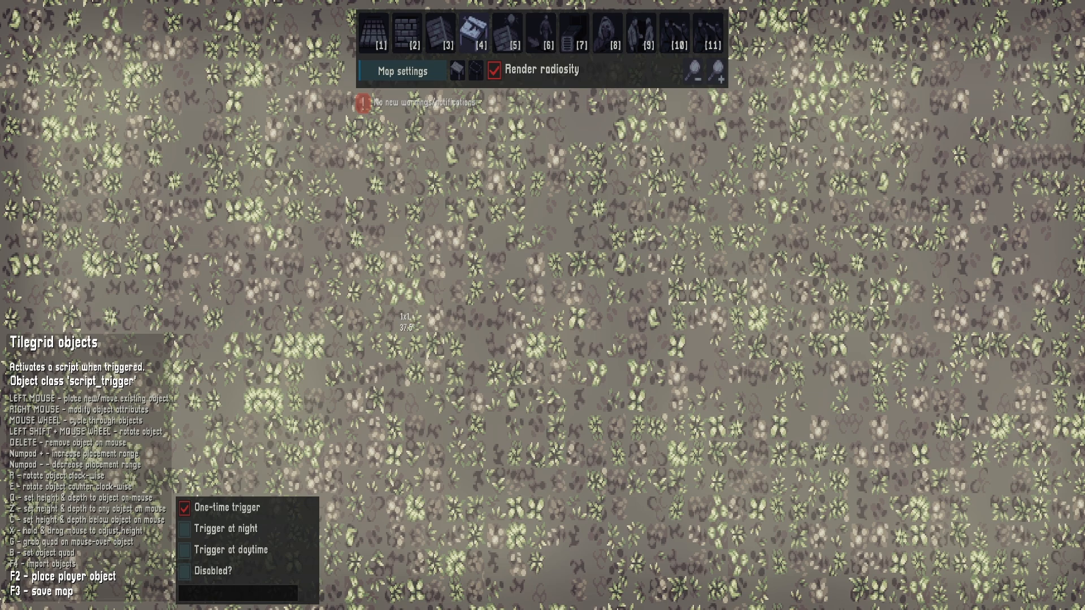
{"action": "left_click_drag", "start_coordinate": [377, 181], "coordinate": [558, 422]}
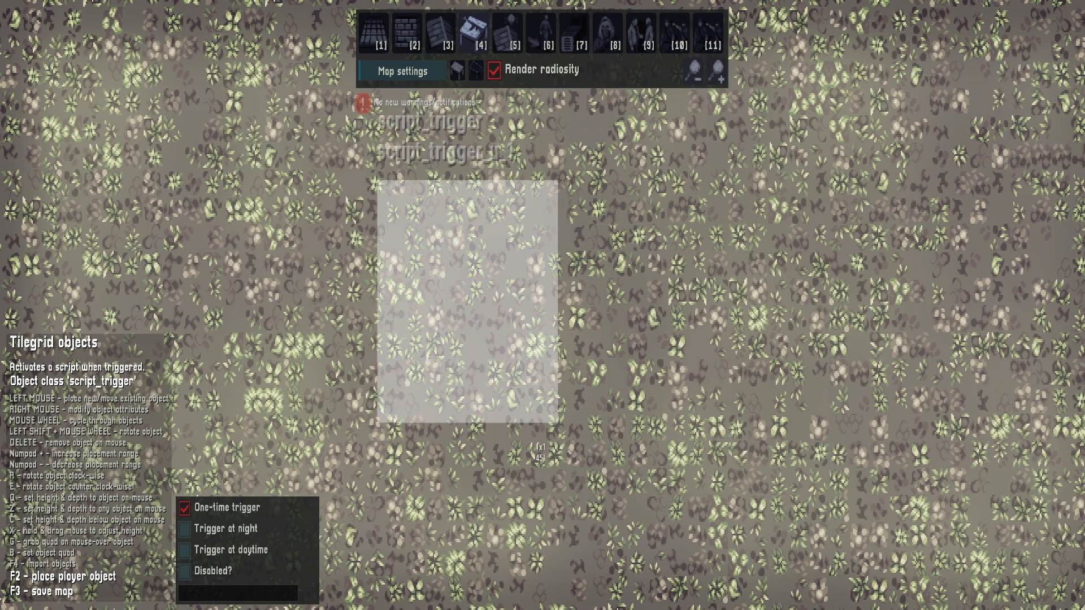
Inspect the script trigger's attributes and remove it from the map
{"action": "right_click", "coordinate": [488, 296]}
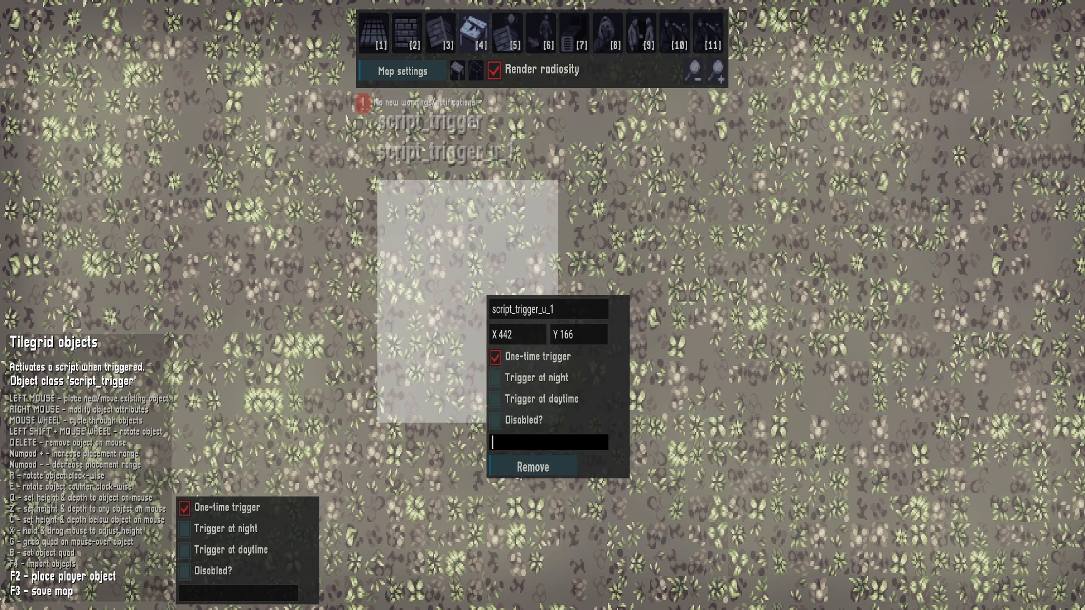
{"action": "right_click", "coordinate": [428, 276]}
{"action": "right_click", "coordinate": [424, 257]}
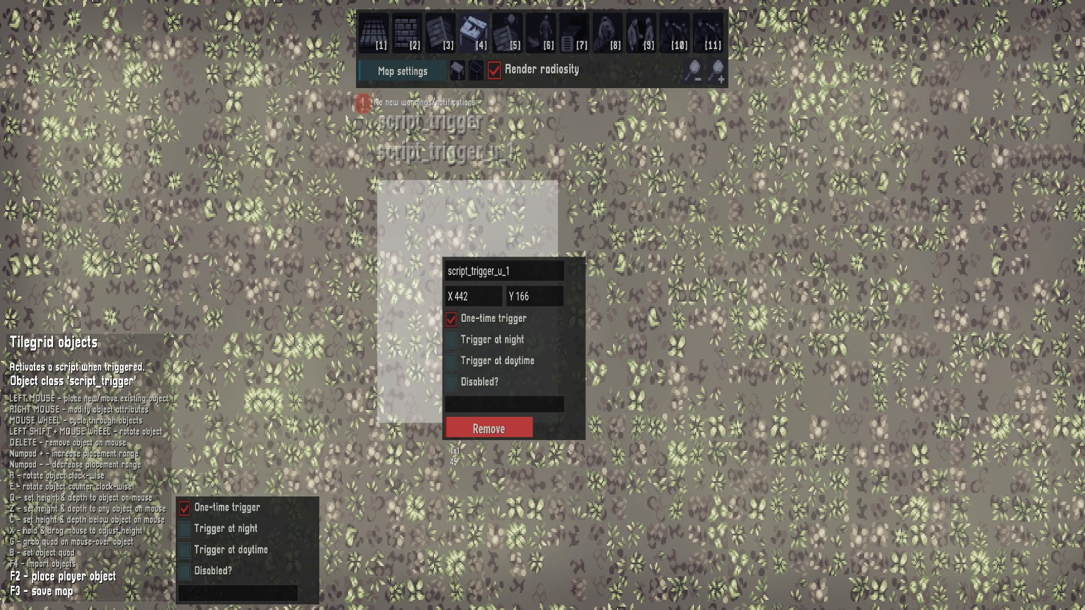
{"action": "left_click", "coordinate": [450, 435]}
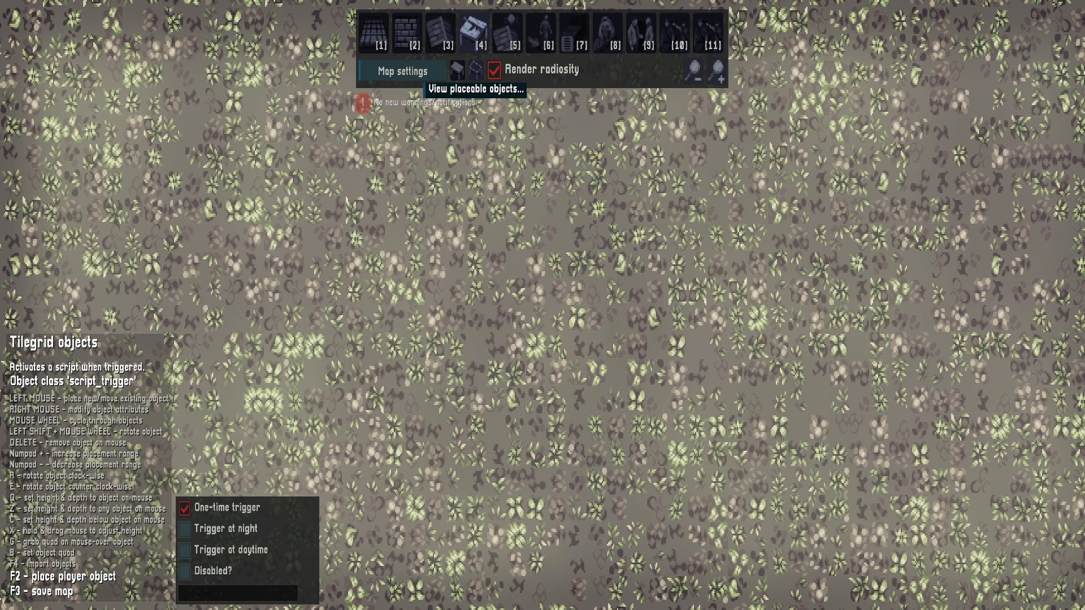
Choose the cutscene_trigger object and draw a rectangular trigger area on the map
{"action": "left_click", "coordinate": [476, 69]}
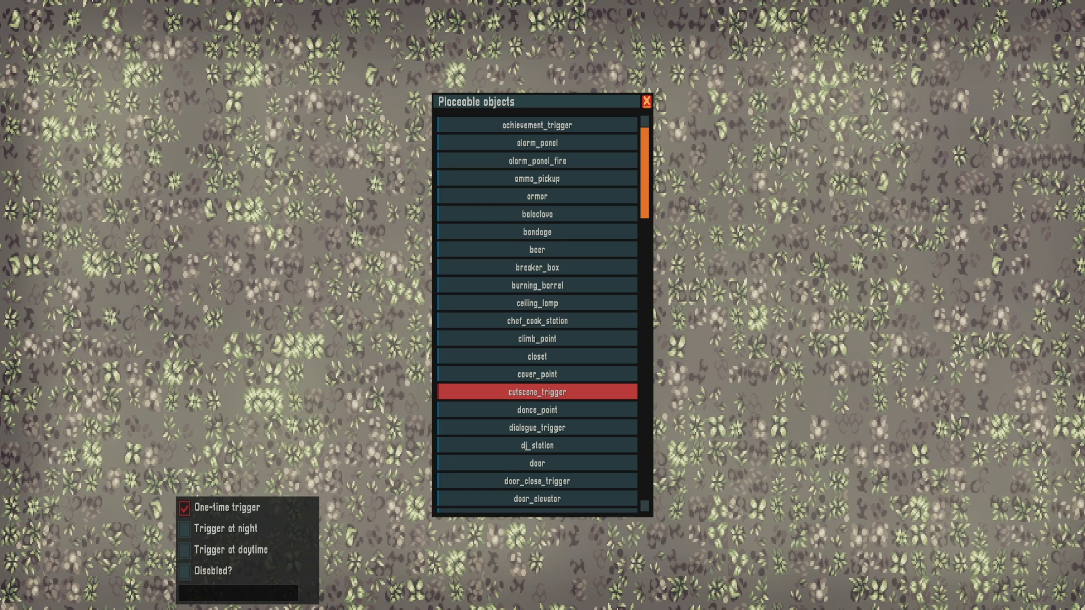
{"action": "left_click", "coordinate": [537, 392]}
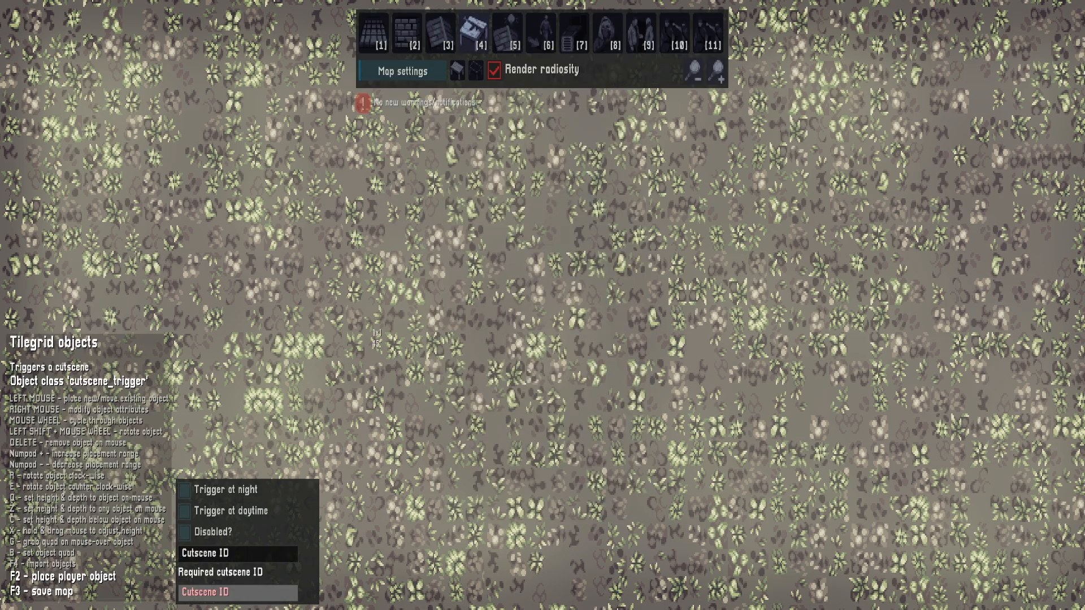
{"action": "left_click_drag", "start_coordinate": [367, 213], "coordinate": [535, 405]}
{"action": "key", "text": "w"}
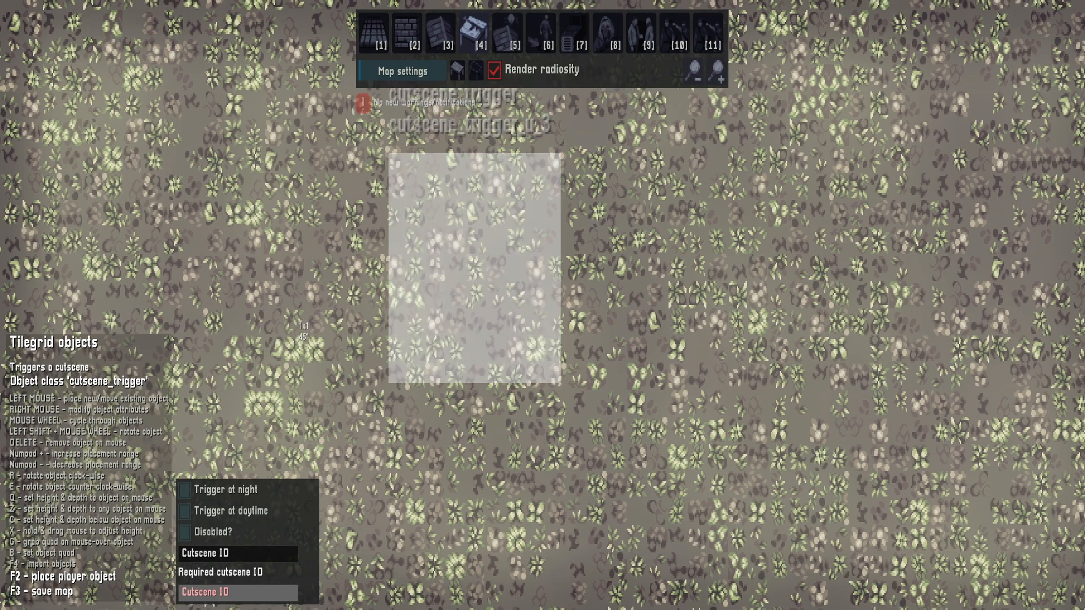
Draw a second, larger cutscene trigger beside the first and remove it
{"action": "left_click_drag", "start_coordinate": [621, 179], "coordinate": [1043, 568]}
{"action": "right_click", "coordinate": [837, 340]}
{"action": "left_click", "coordinate": [882, 540]}
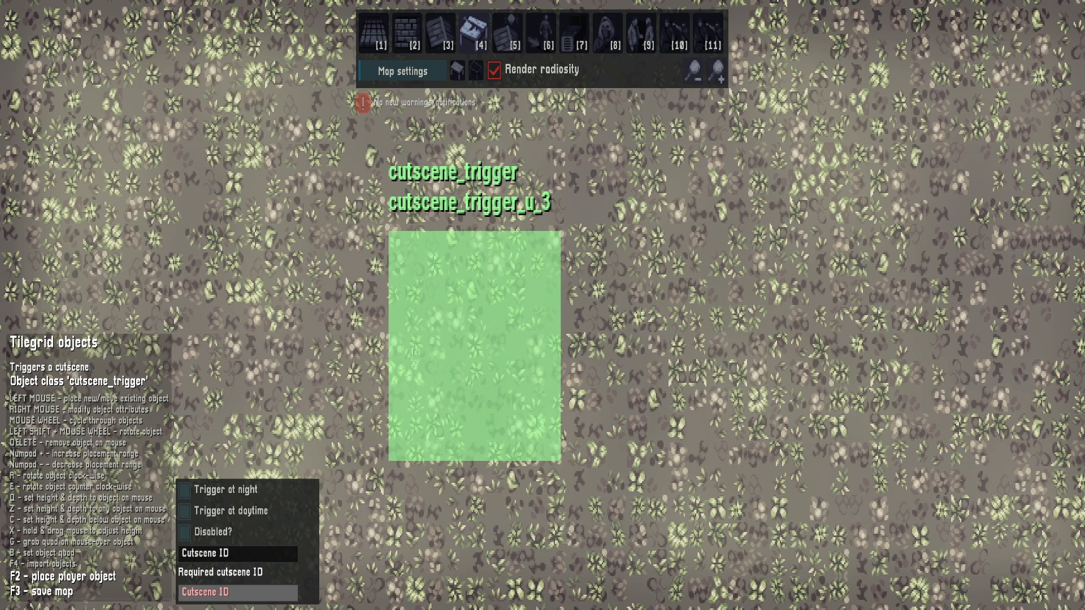
Enable Trigger at night and Trigger at daytime in the cutscene trigger's attributes
{"action": "right_click", "coordinate": [432, 327]}
{"action": "left_click", "coordinate": [439, 389]}
{"action": "left_click", "coordinate": [440, 410]}
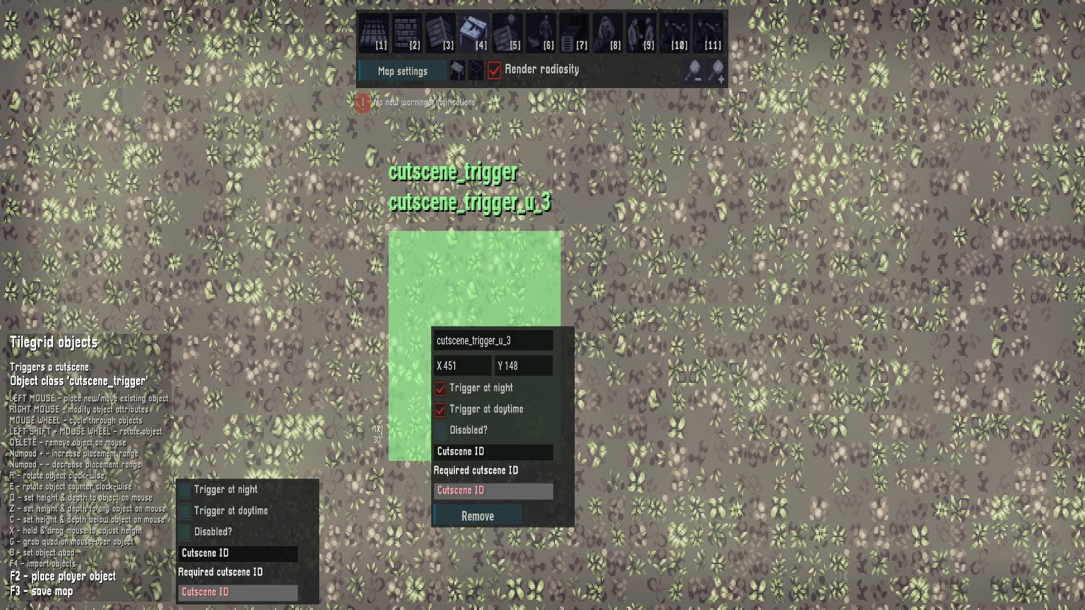
{"action": "right_click", "coordinate": [346, 415]}
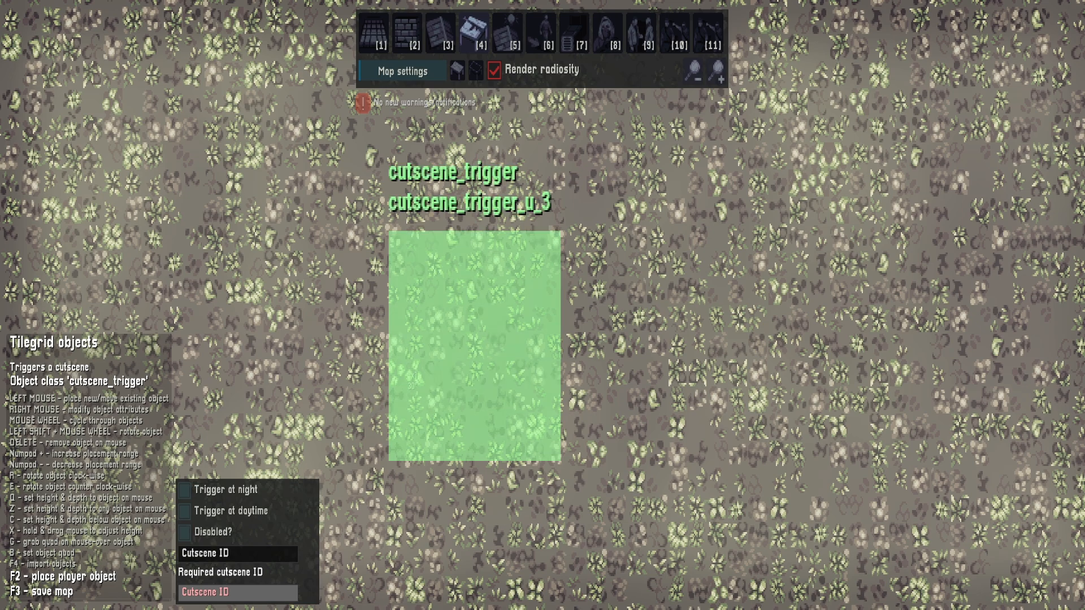
{"action": "right_click", "coordinate": [429, 350]}
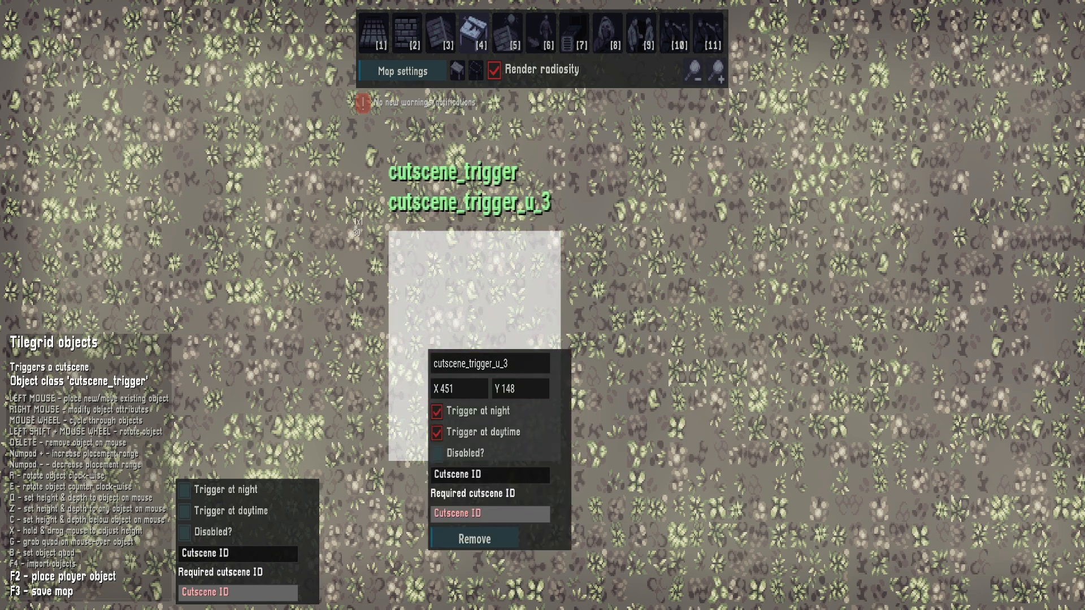
Give the player the Lockpicking and Night-vision goggles capabilities in the map's general level settings
{"action": "left_click", "coordinate": [403, 71]}
{"action": "scroll", "coordinate": [382, 314], "scroll_direction": "down", "scroll_amount": 10}
{"action": "scroll", "coordinate": [382, 333], "scroll_direction": "down", "scroll_amount": 8}
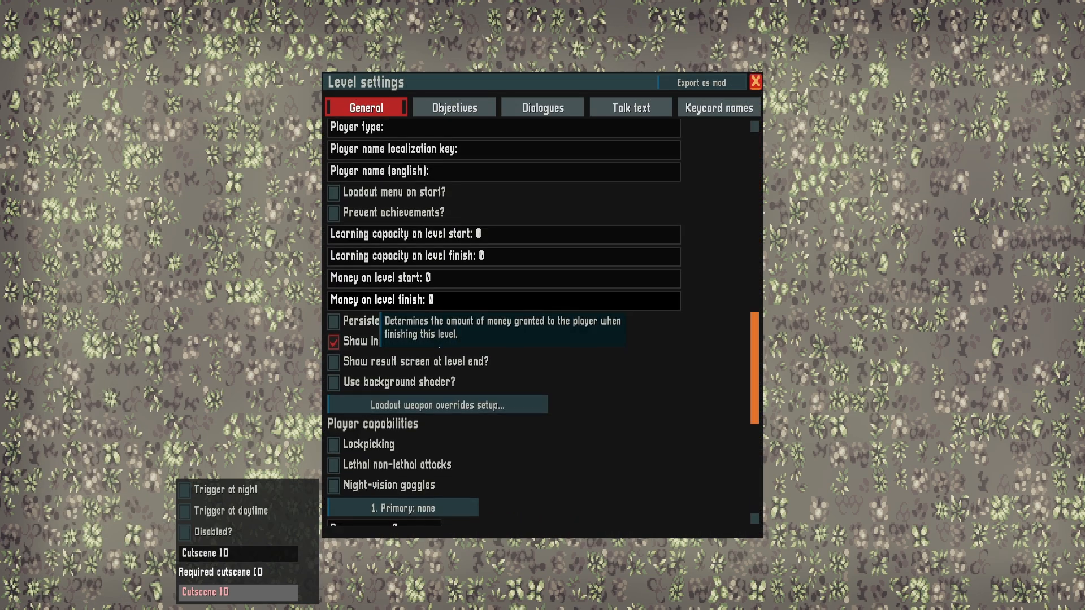
{"action": "scroll", "coordinate": [383, 334], "scroll_direction": "down", "scroll_amount": 6}
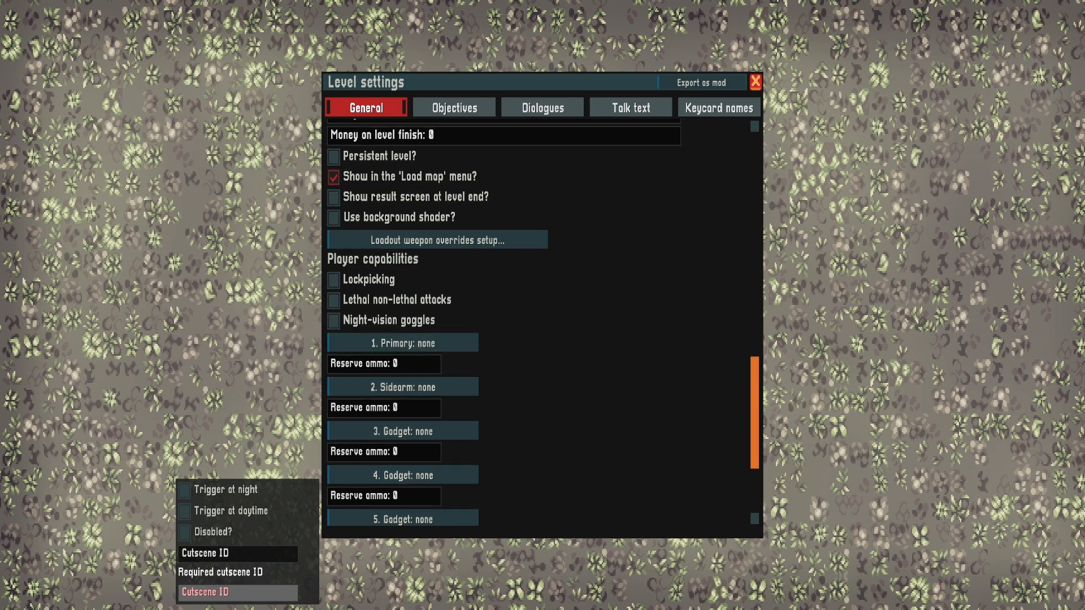
{"action": "left_click", "coordinate": [333, 321]}
{"action": "left_click", "coordinate": [334, 279]}
Set the player's primary weapon to AR-15 with 30 reserve ammo and close the level settings
{"action": "left_click", "coordinate": [402, 343]}
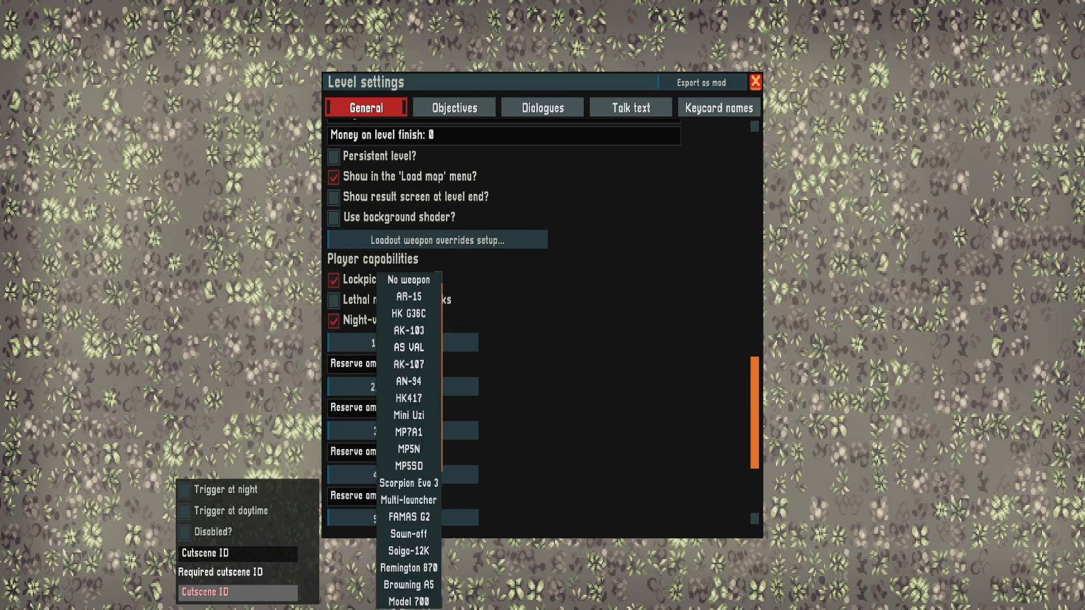
{"action": "left_click", "coordinate": [409, 298]}
{"action": "left_click", "coordinate": [390, 364]}
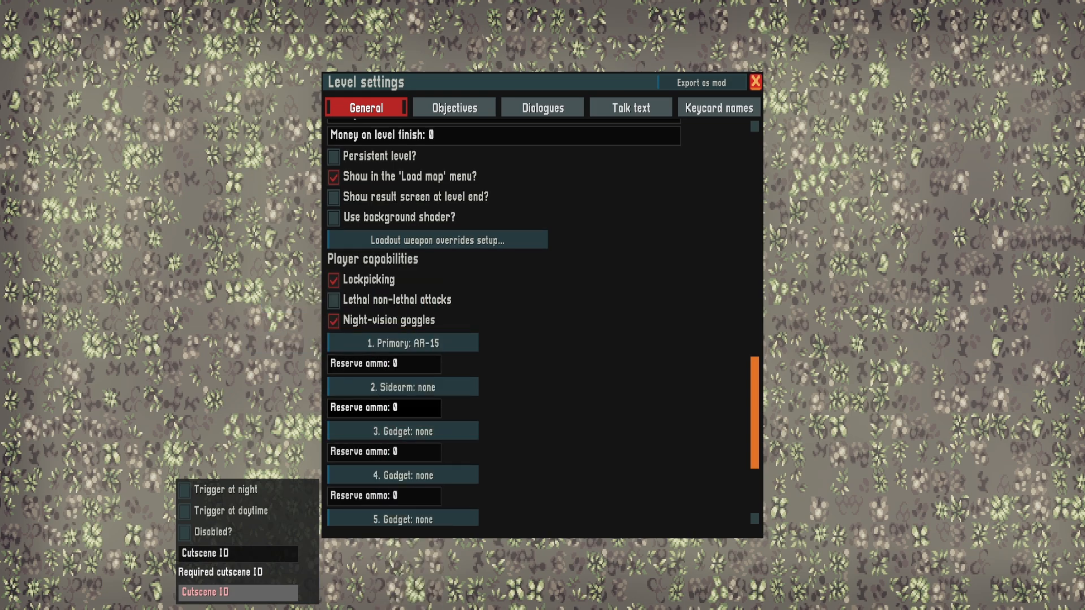
{"action": "key", "text": "BackSpace"}
{"action": "type", "text": "30"}
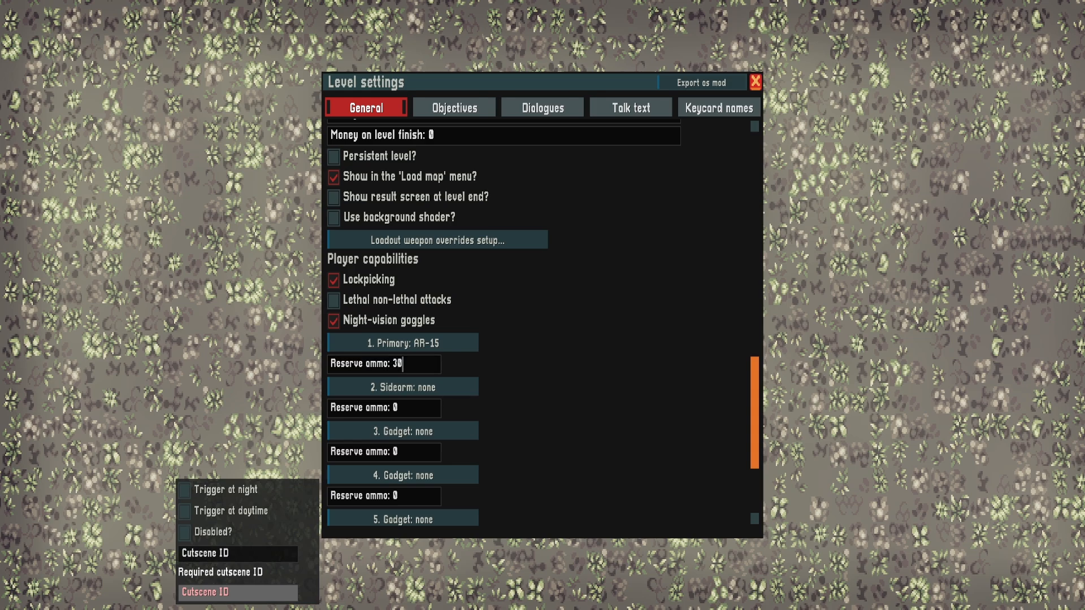
{"action": "scroll", "coordinate": [543, 323], "scroll_direction": "down", "scroll_amount": 5}
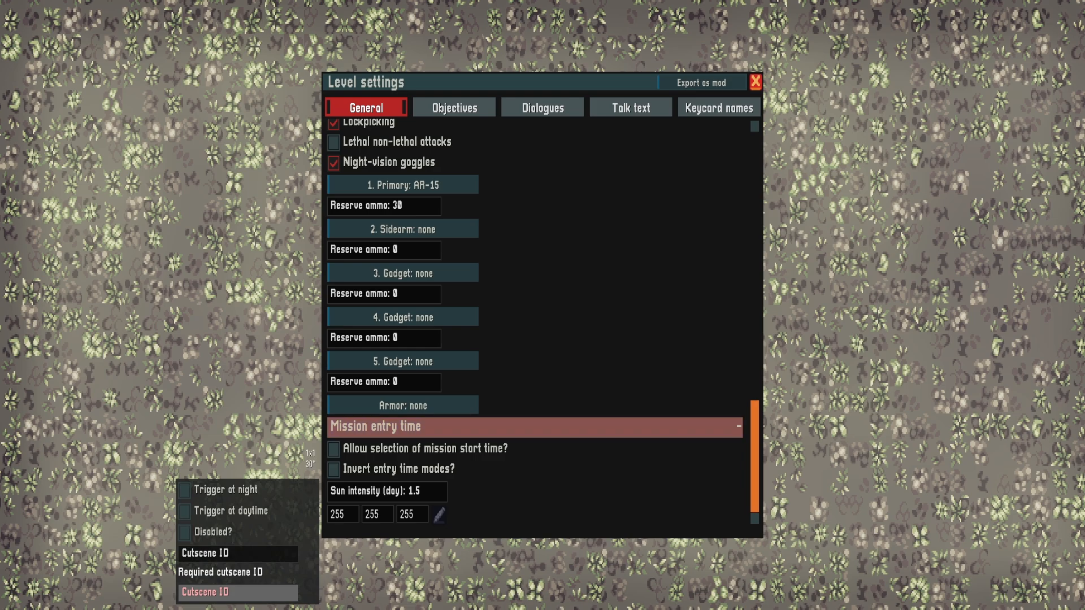
{"action": "left_click", "coordinate": [755, 83]}
Review the cutscene trigger's attributes and check the map's list of cutscenes
{"action": "right_click", "coordinate": [510, 258]}
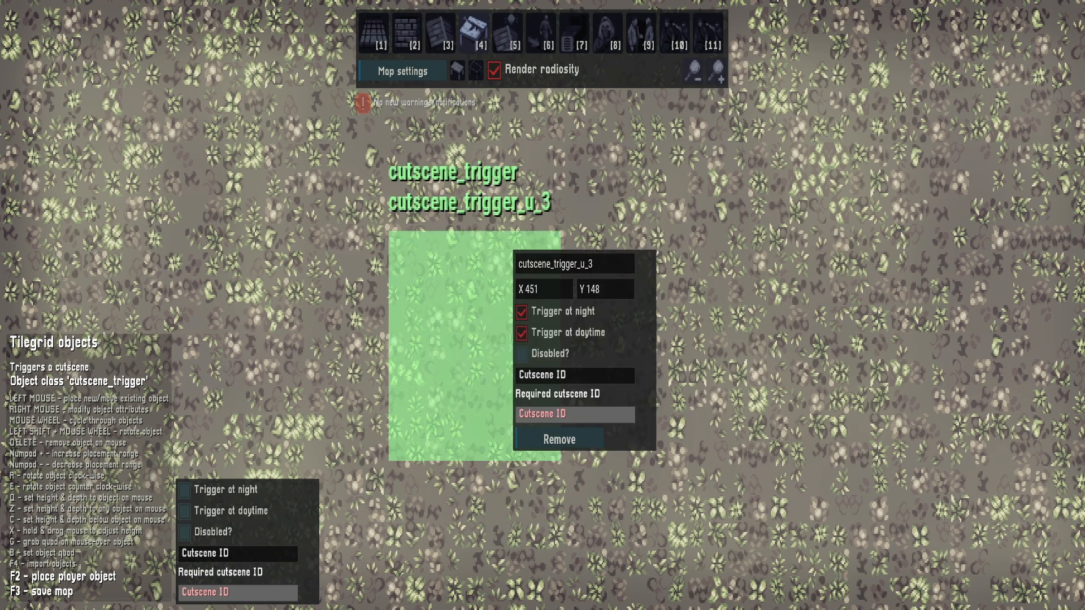
{"action": "right_click", "coordinate": [307, 435]}
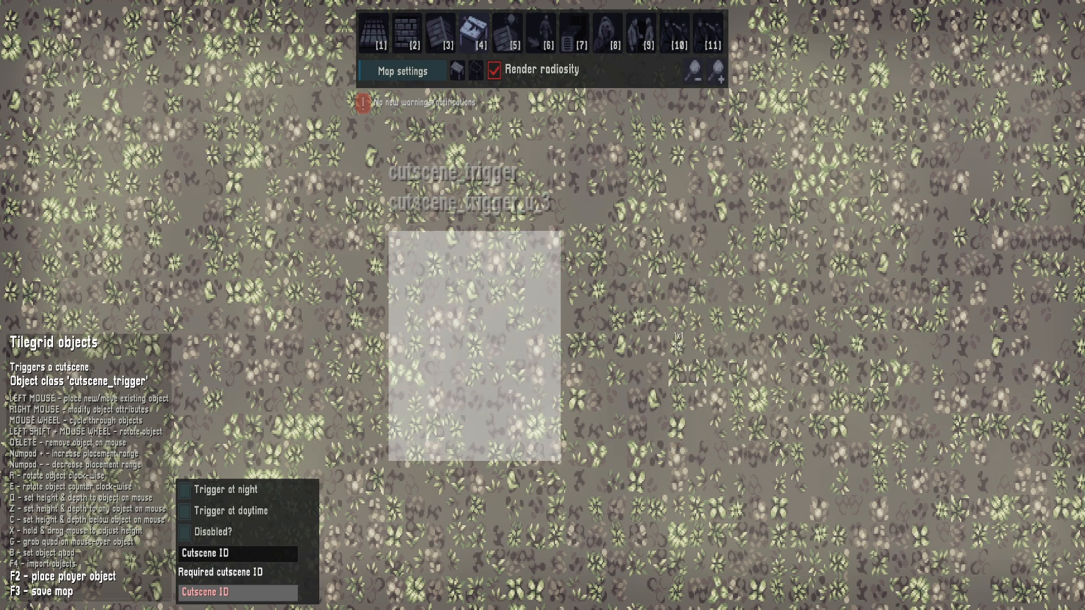
{"action": "right_click", "coordinate": [440, 295]}
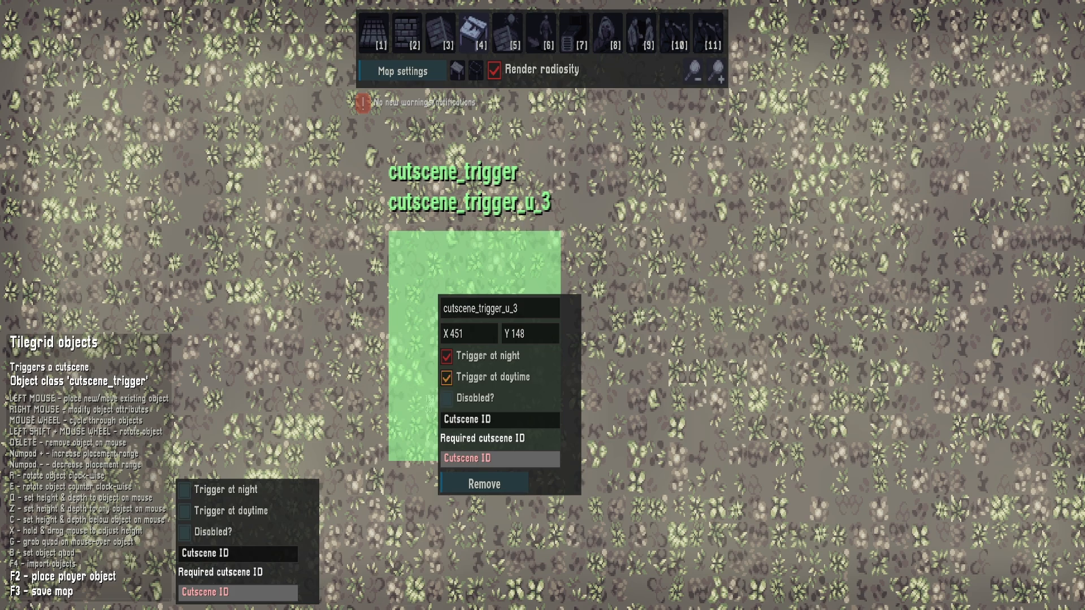
{"action": "right_click", "coordinate": [313, 204]}
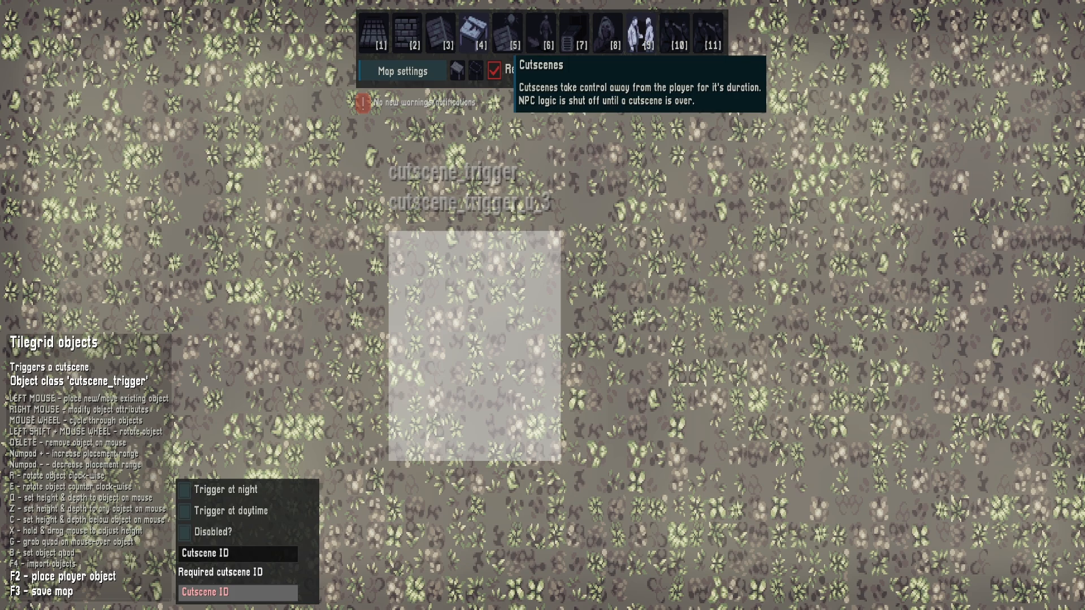
{"action": "left_click", "coordinate": [641, 33]}
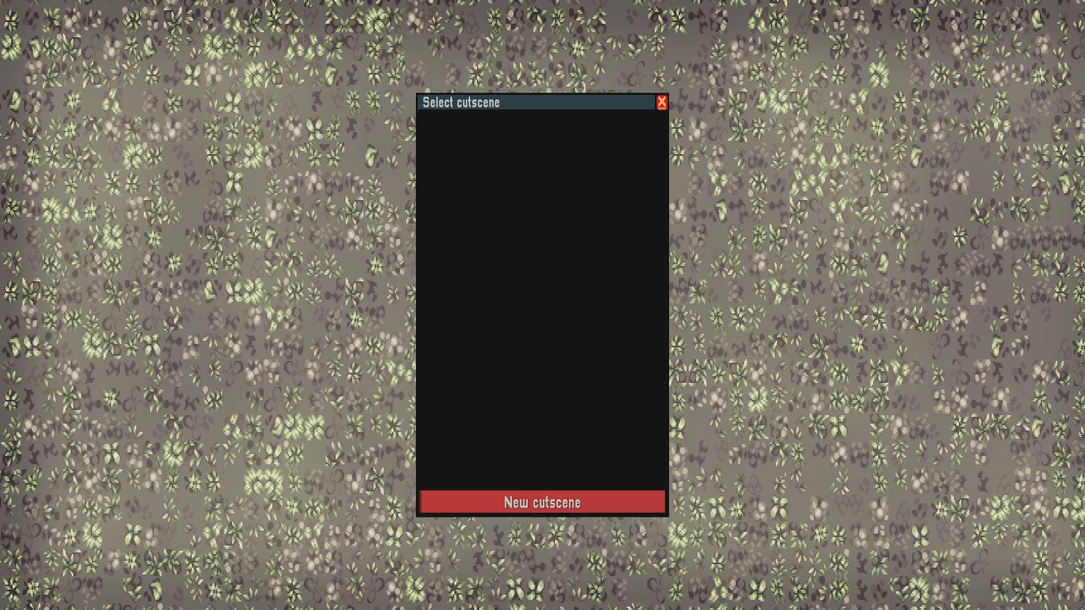
{"action": "left_click", "coordinate": [662, 102]}
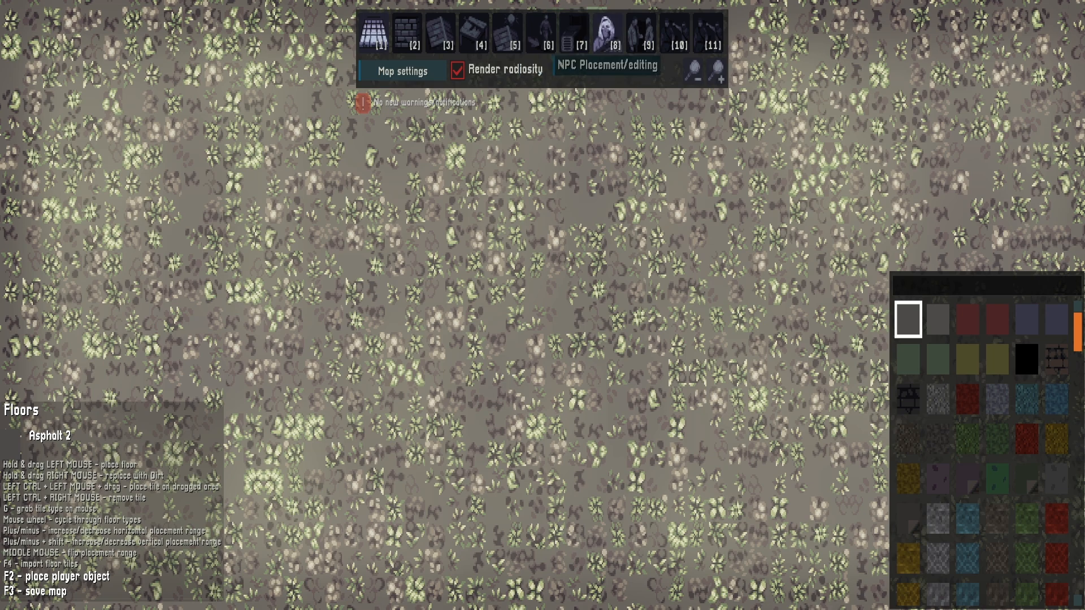
Place a Goon NPC on the map and set its starting state to goon_dummy_always
{"action": "left_click", "coordinate": [608, 33]}
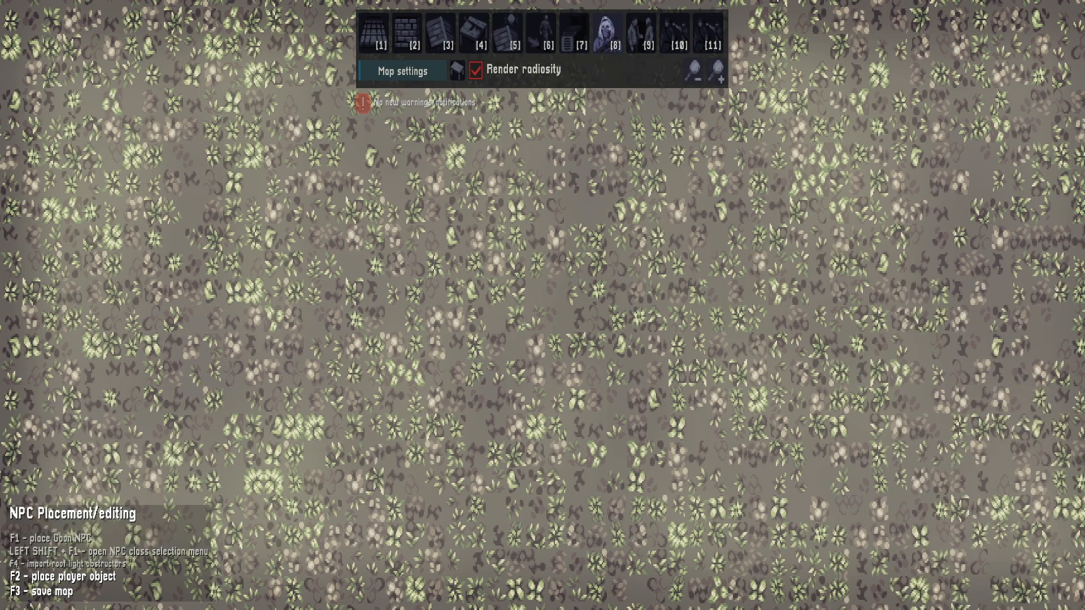
{"action": "key", "text": "F1"}
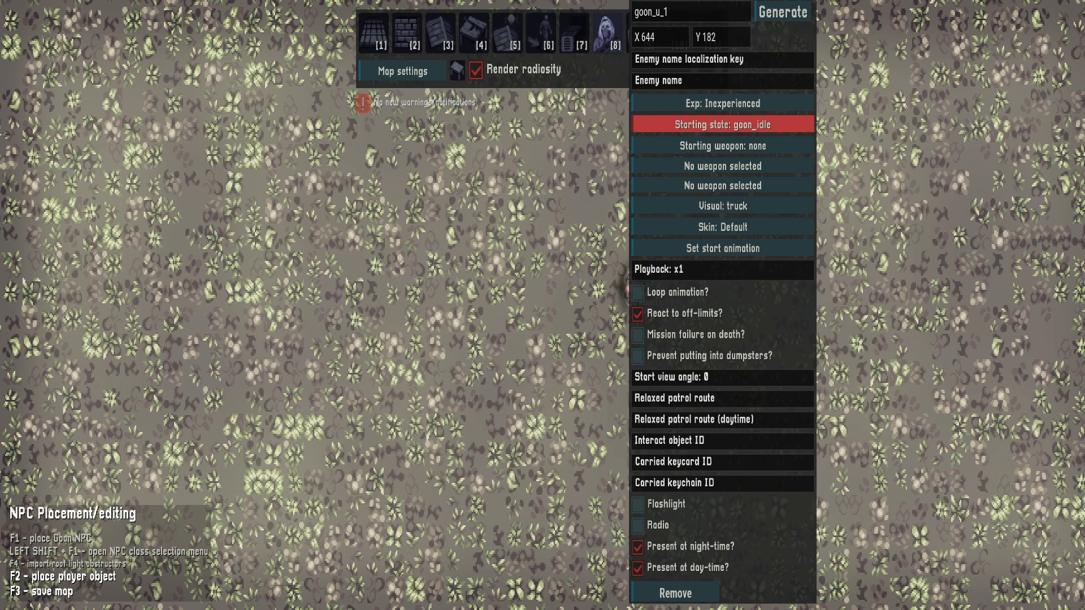
{"action": "left_click", "coordinate": [732, 124]}
{"action": "left_click", "coordinate": [791, 248]}
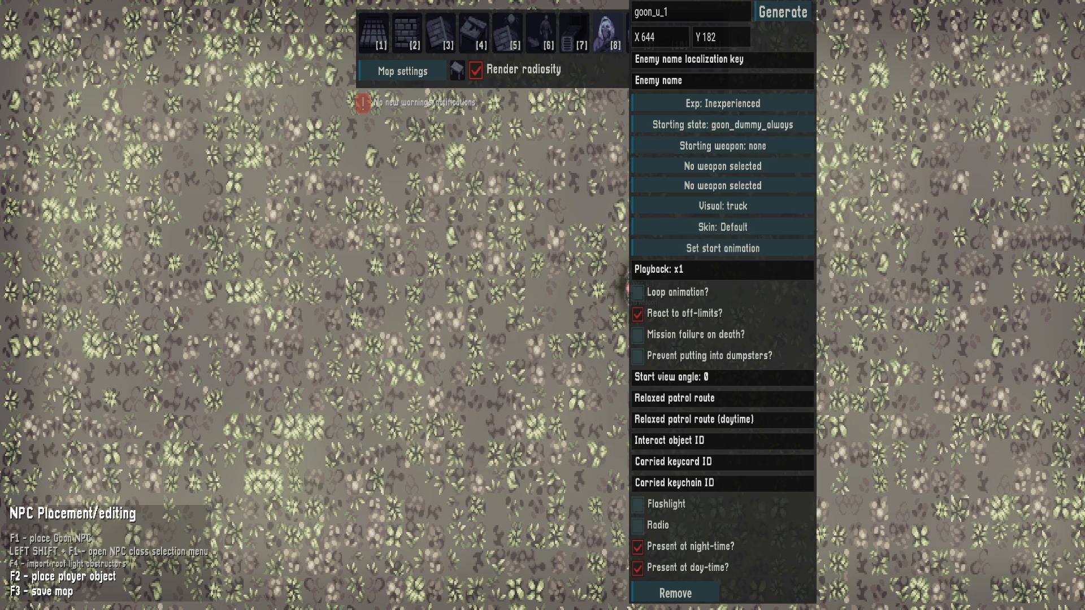
Set the goon's start view angle to 90 and move it into the upper part of the cutscene trigger area
{"action": "key", "text": "d"}
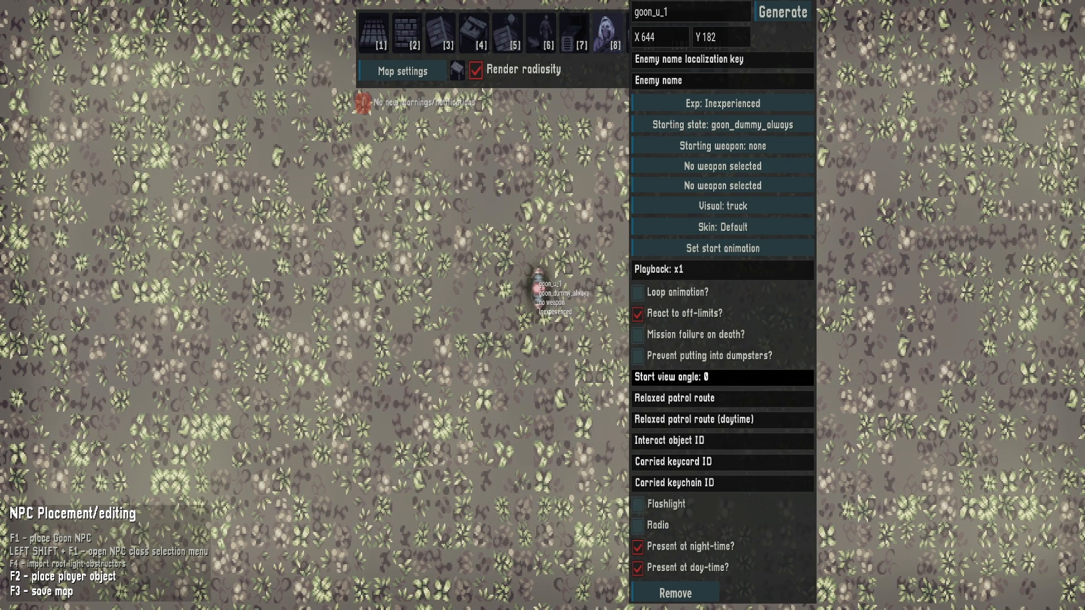
{"action": "key", "text": "BackSpace"}
{"action": "key", "text": "BackSpace"}
{"action": "key", "text": "BackSpace"}
{"action": "type", "text": "0"}
{"action": "key", "text": "BackSpace"}
{"action": "key", "text": "BackSpace"}
{"action": "key", "text": "BackSpace"}
{"action": "type", "text": "0"}
{"action": "key", "text": "BackSpace"}
{"action": "type", "text": "90"}
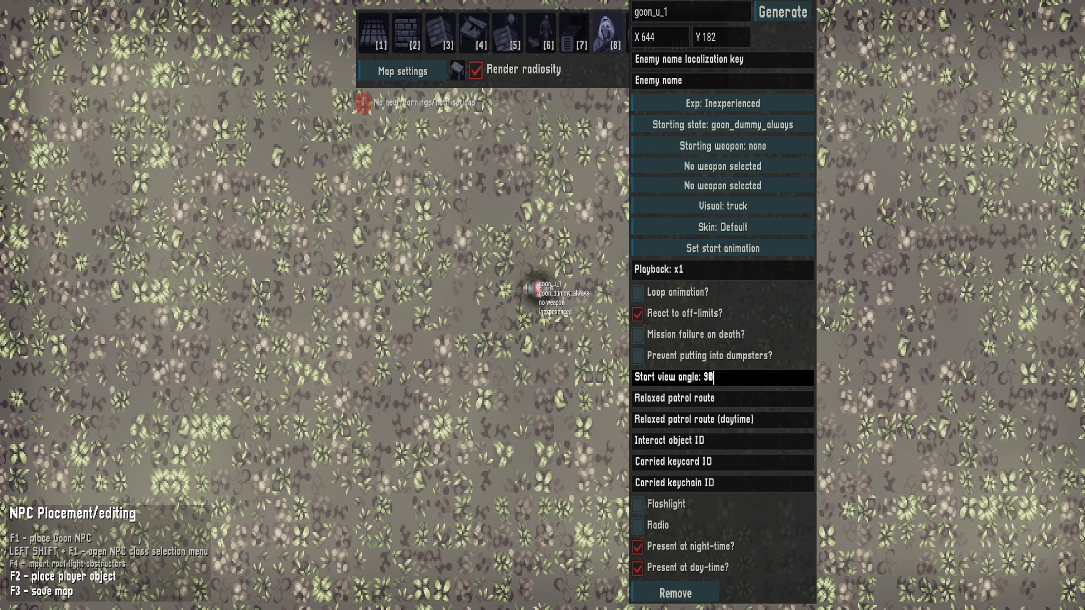
{"action": "left_click_drag", "start_coordinate": [538, 288], "coordinate": [375, 249]}
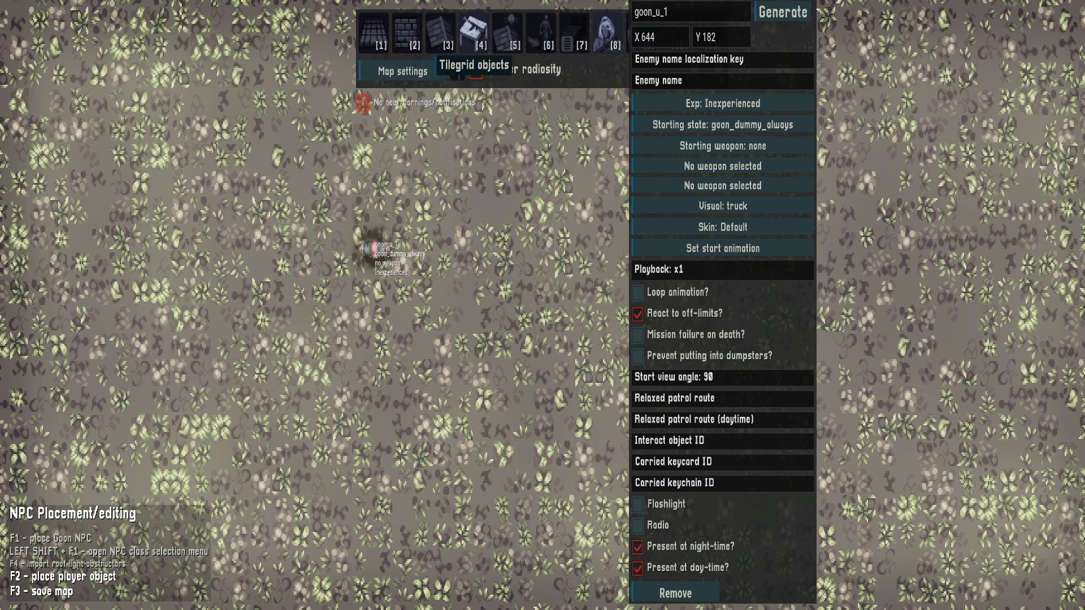
{"action": "left_click", "coordinate": [474, 33]}
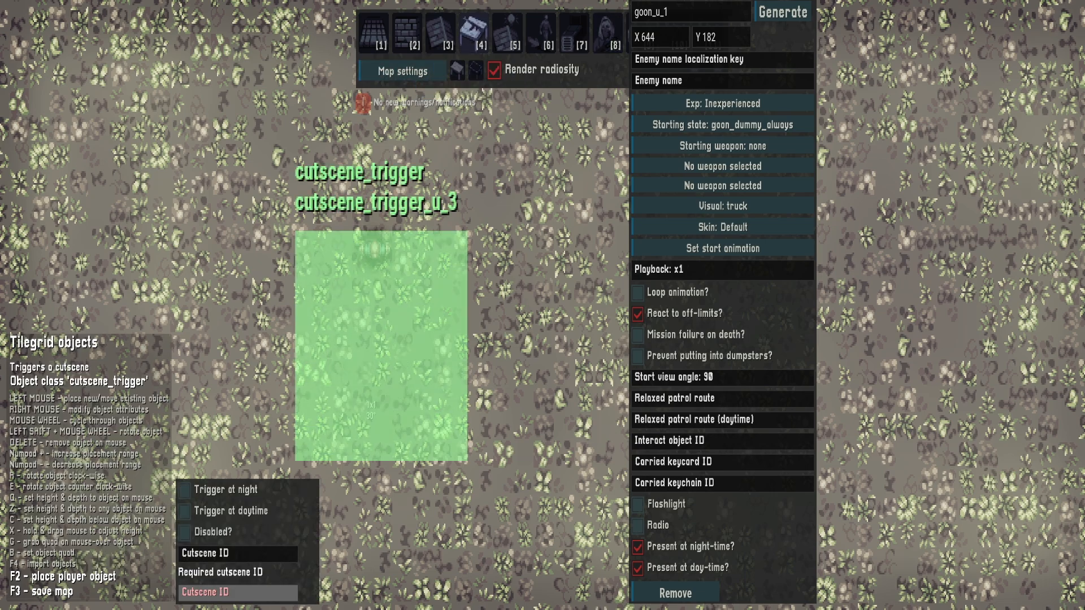
Create a new cutscene named cutscene_1 in the cutscene editing mode
{"action": "key", "text": "s"}
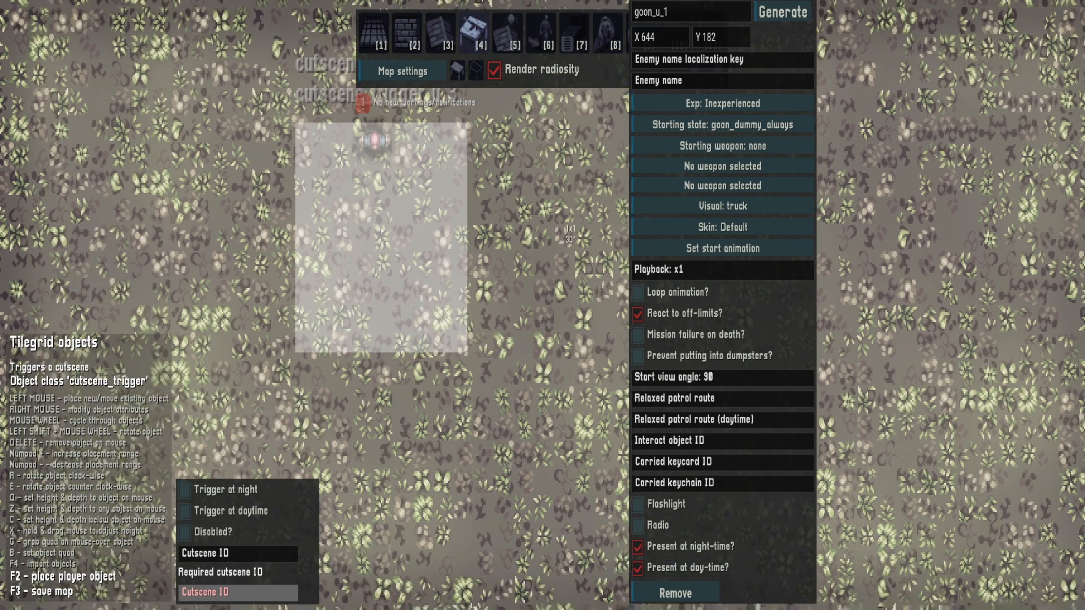
{"action": "left_click", "coordinate": [608, 32]}
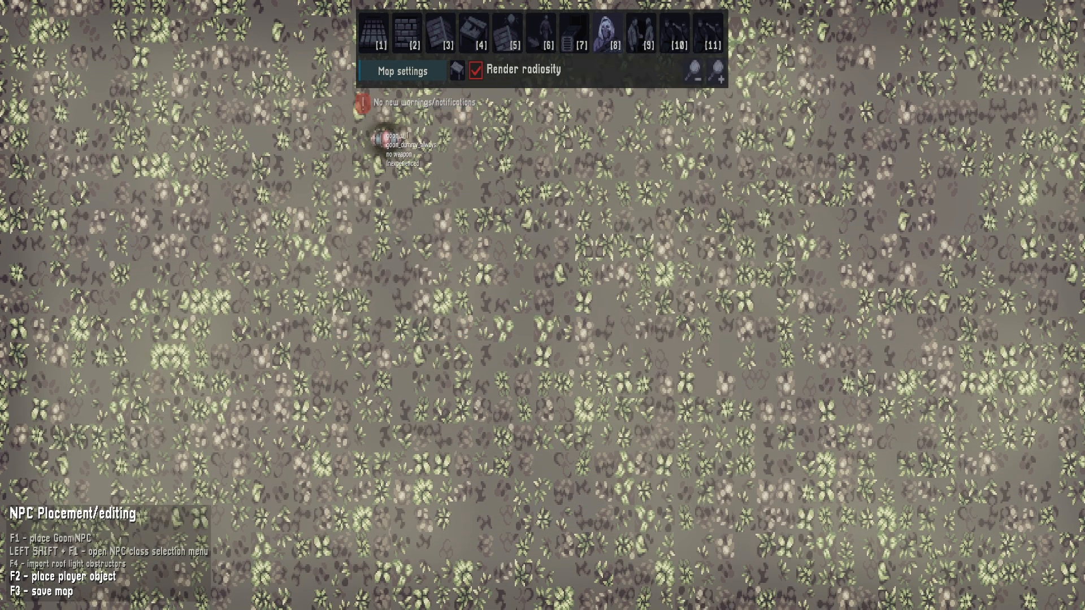
{"action": "left_click", "coordinate": [508, 32]}
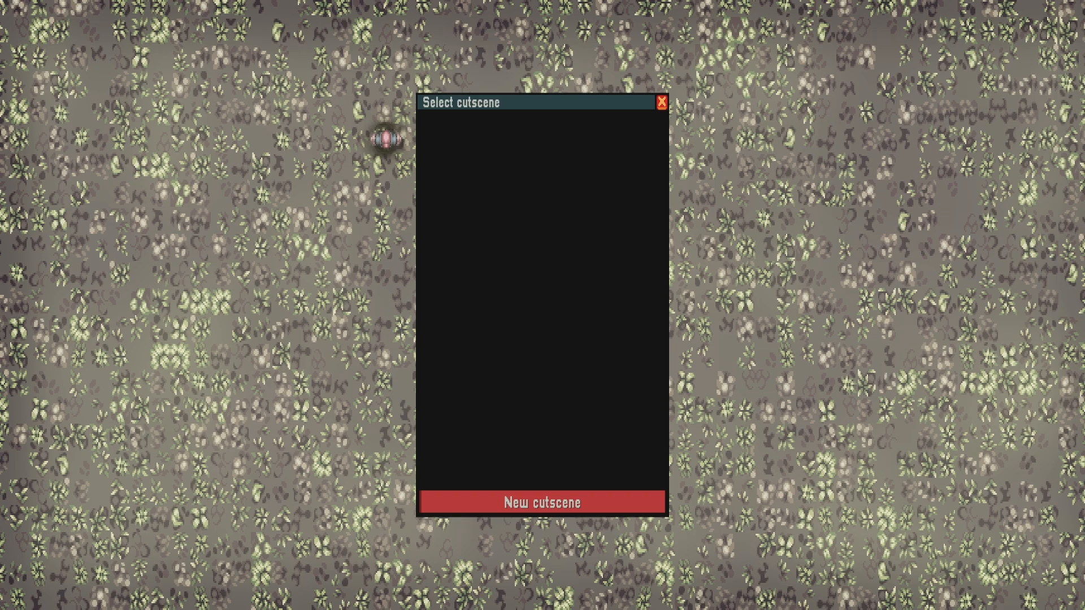
{"action": "left_click", "coordinate": [542, 503]}
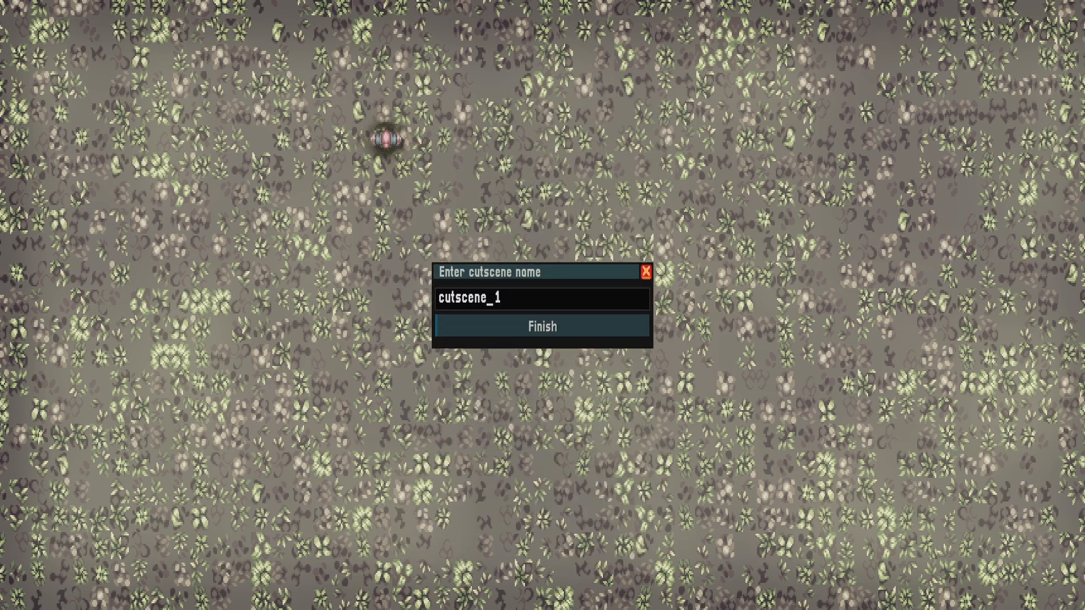
{"action": "left_click", "coordinate": [543, 327]}
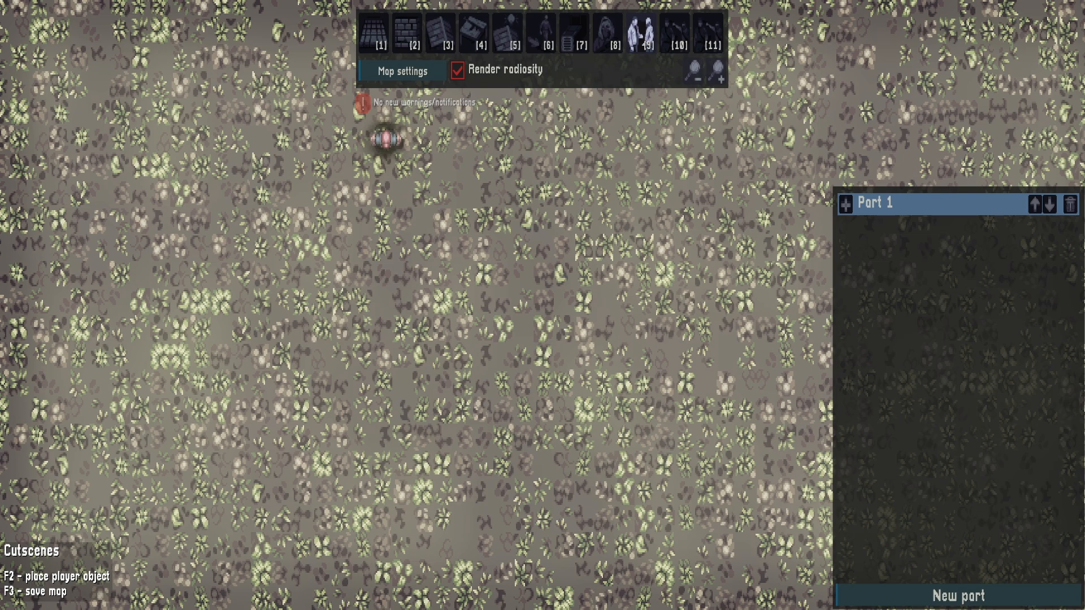
Build a rectangular Dev wall enclosure around the goon and the trigger area, with an opening in the middle of its lower side
{"action": "left_click", "coordinate": [473, 33]}
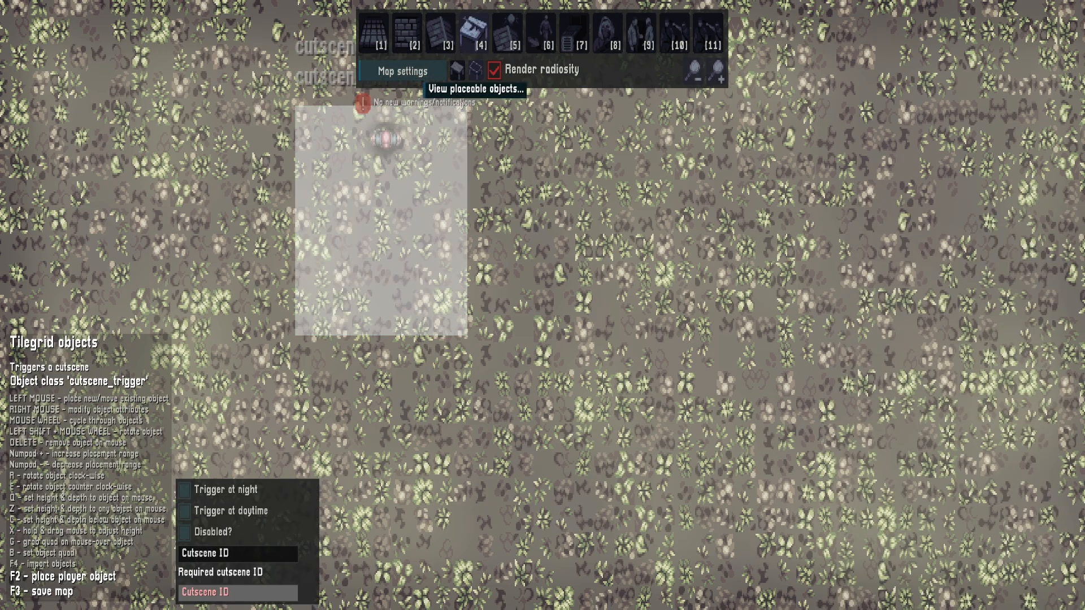
{"action": "left_click", "coordinate": [407, 33]}
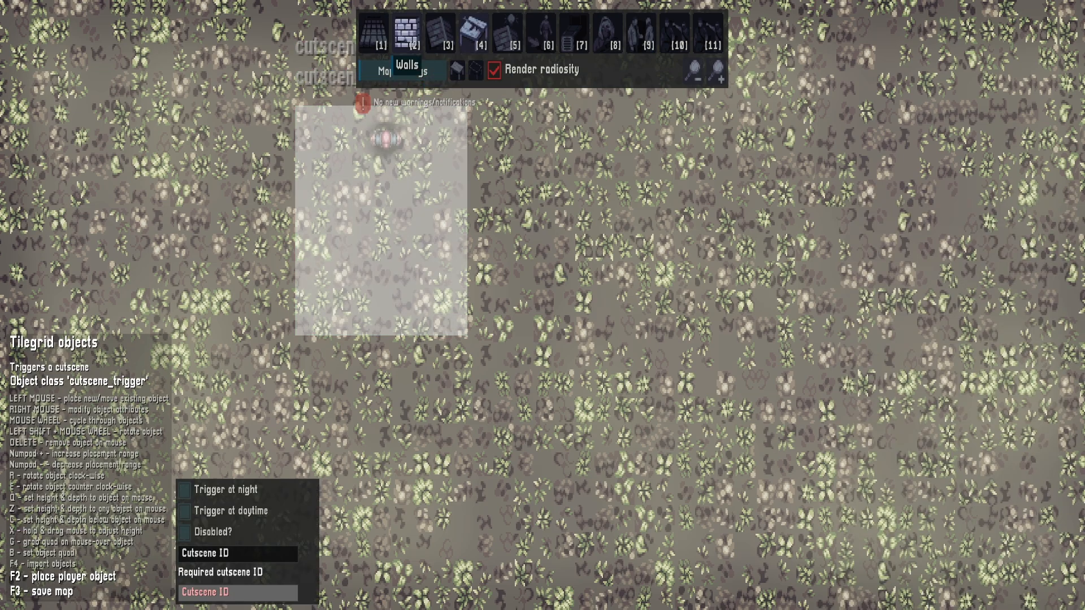
{"action": "mouse_move", "coordinate": [401, 112]}
{"action": "left_mouse_down"}
{"action": "mouse_move", "coordinate": [303, 112]}
{"action": "mouse_move", "coordinate": [301, 328]}
{"action": "mouse_move", "coordinate": [363, 328]}
{"action": "mouse_move", "coordinate": [423, 112]}
{"action": "mouse_move", "coordinate": [481, 136]}
{"action": "mouse_move", "coordinate": [480, 266]}
{"action": "mouse_move", "coordinate": [483, 221]}
{"action": "mouse_move", "coordinate": [459, 113]}
{"action": "mouse_move", "coordinate": [484, 165]}
{"action": "mouse_move", "coordinate": [483, 325]}
{"action": "mouse_move", "coordinate": [463, 328]}
{"action": "left_mouse_up"}
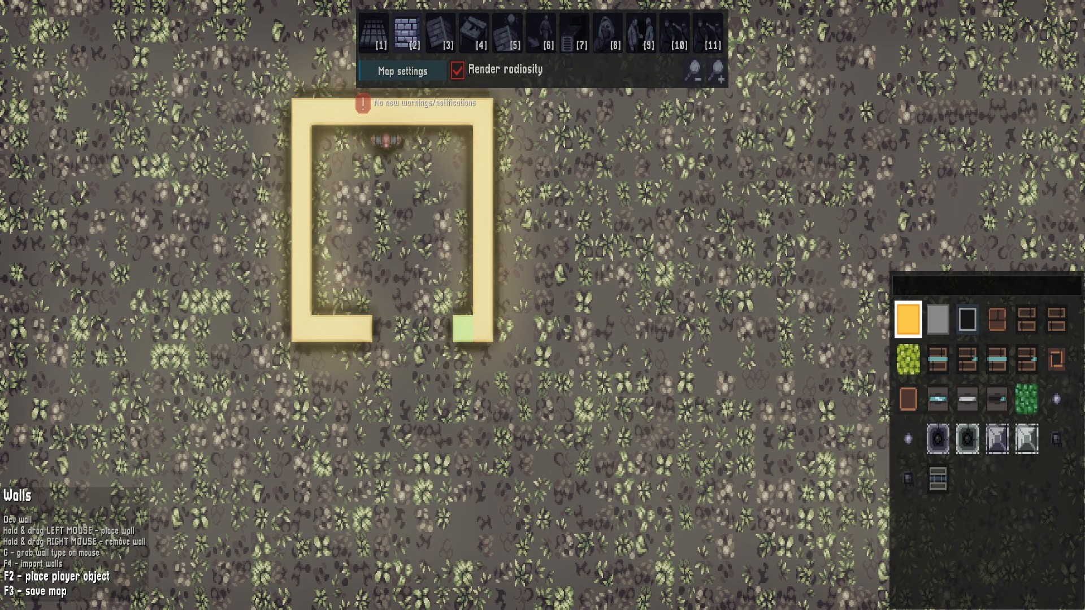
{"action": "right_click", "coordinate": [341, 329]}
{"action": "right_click", "coordinate": [362, 328]}
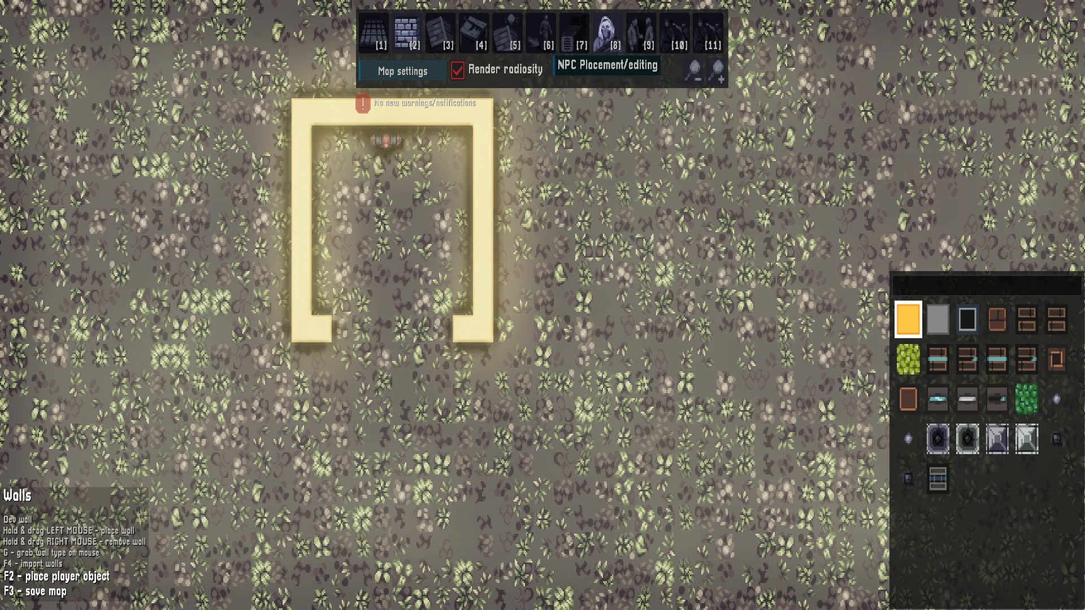
Move the cutscene trigger so that it covers the interior of the walled enclosure
{"action": "left_click", "coordinate": [608, 35]}
{"action": "key", "text": "w"}
{"action": "left_click", "coordinate": [474, 35]}
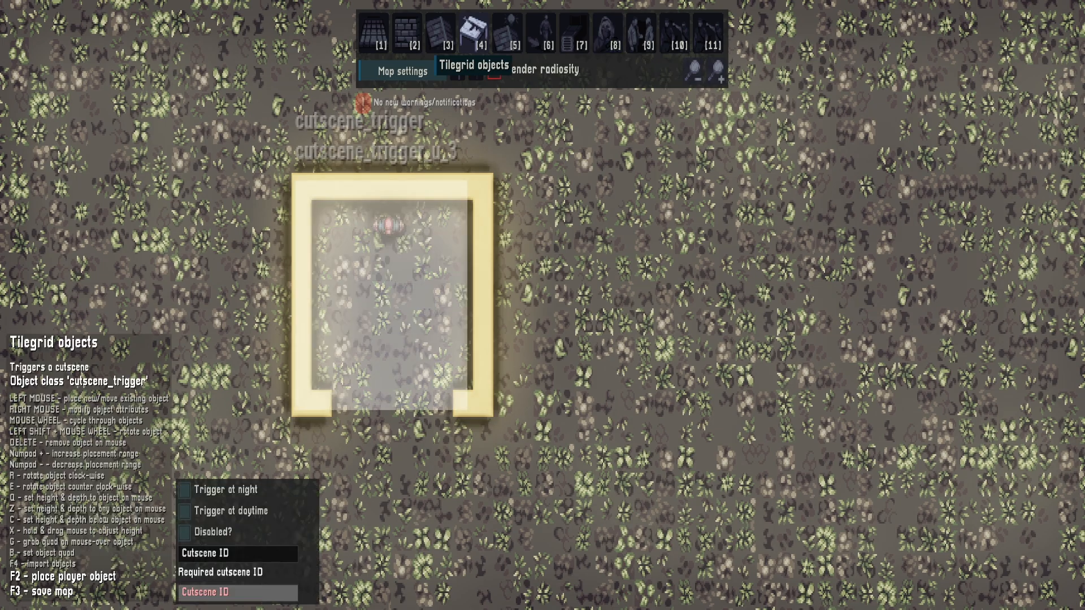
{"action": "left_click_drag", "start_coordinate": [325, 269], "coordinate": [310, 187]}
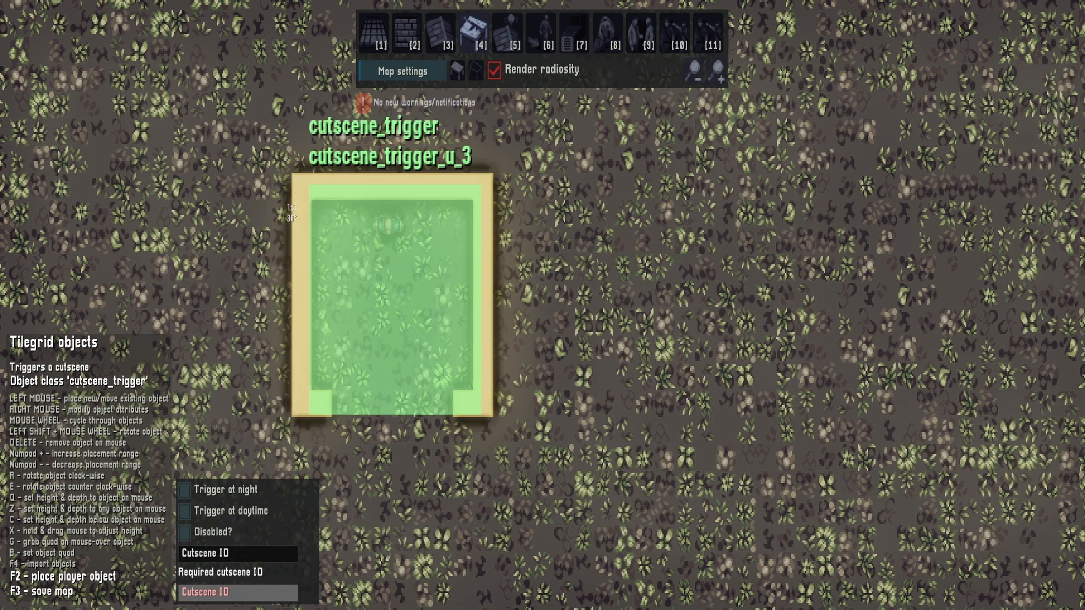
{"action": "left_click", "coordinate": [311, 186]}
In Part 1 of cutscene_1, add the actions Camera: center on player, Give cutscene weapon and Face other actor
{"action": "left_click", "coordinate": [649, 35]}
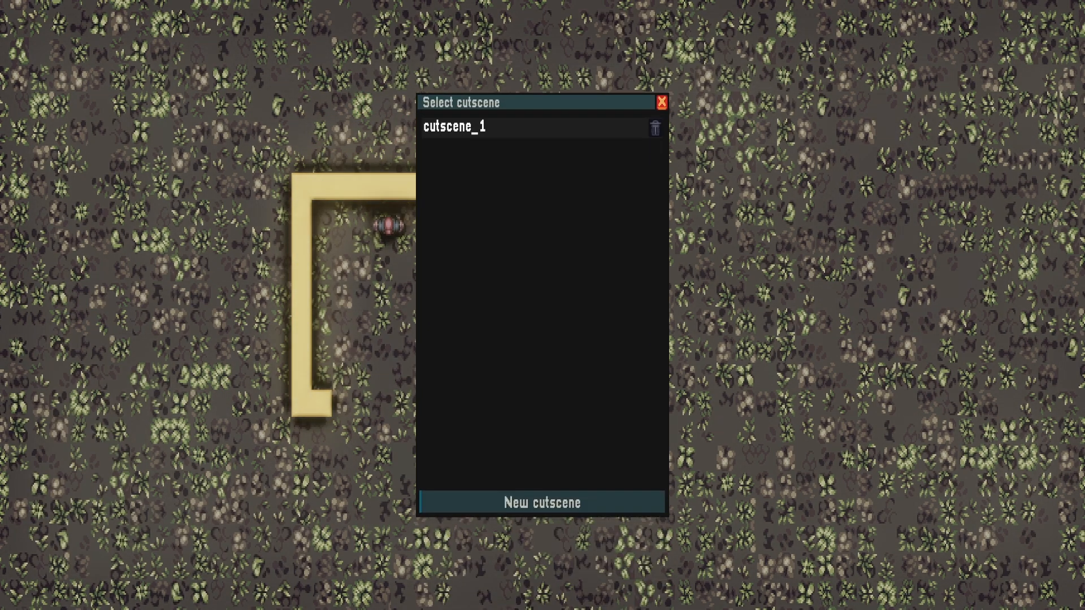
{"action": "left_click", "coordinate": [469, 126]}
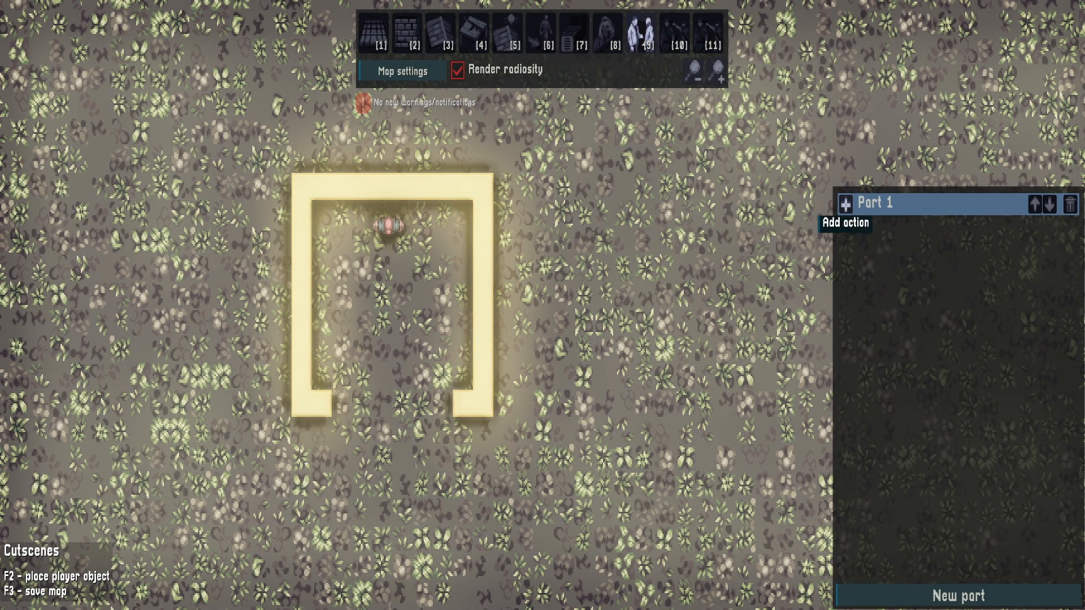
{"action": "left_click", "coordinate": [845, 204]}
{"action": "left_click", "coordinate": [887, 217]}
{"action": "left_click", "coordinate": [846, 205]}
{"action": "scroll", "coordinate": [887, 317], "scroll_direction": "down", "scroll_amount": 4}
{"action": "left_click", "coordinate": [887, 296]}
{"action": "left_click", "coordinate": [846, 205]}
{"action": "scroll", "coordinate": [887, 371], "scroll_direction": "down", "scroll_amount": 10}
{"action": "scroll", "coordinate": [887, 416], "scroll_direction": "up", "scroll_amount": 11}
{"action": "left_click", "coordinate": [887, 325]}
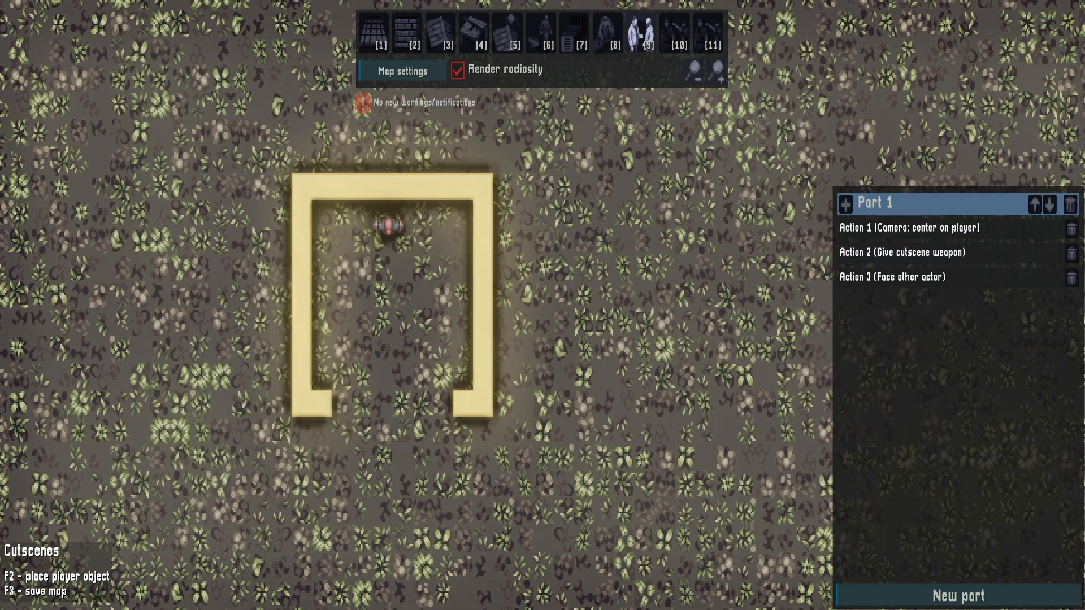
Configure Part 1's Face other actor action with NPC ID goon_u_1 facing towards the player
{"action": "left_click", "coordinate": [887, 277]}
{"action": "left_click", "coordinate": [733, 438]}
{"action": "type", "text": "goon_u_1"}
{"action": "left_click", "coordinate": [673, 184]}
{"action": "left_click", "coordinate": [648, 540]}
Add a Move to point (N points) action to Part 1 for the player, with a path from the enclosure's opening up towards the goon
{"action": "left_click", "coordinate": [846, 205]}
{"action": "left_click", "coordinate": [887, 345]}
{"action": "left_click", "coordinate": [907, 301]}
{"action": "left_click", "coordinate": [648, 370]}
{"action": "left_click", "coordinate": [390, 409]}
Add Part 2 with a Face other actor action that makes the player actor face towards goon_u_1
{"action": "left_click", "coordinate": [958, 596]}
{"action": "left_click", "coordinate": [846, 327]}
{"action": "left_click", "coordinate": [887, 448]}
{"action": "left_click", "coordinate": [893, 351]}
{"action": "left_click", "coordinate": [649, 466]}
{"action": "left_click", "coordinate": [733, 514]}
{"action": "left_click", "coordinate": [673, 258]}
Add a second Face other actor action to Part 2 that makes the goon face towards the player
{"action": "left_click", "coordinate": [846, 327]}
{"action": "left_click", "coordinate": [887, 448]}
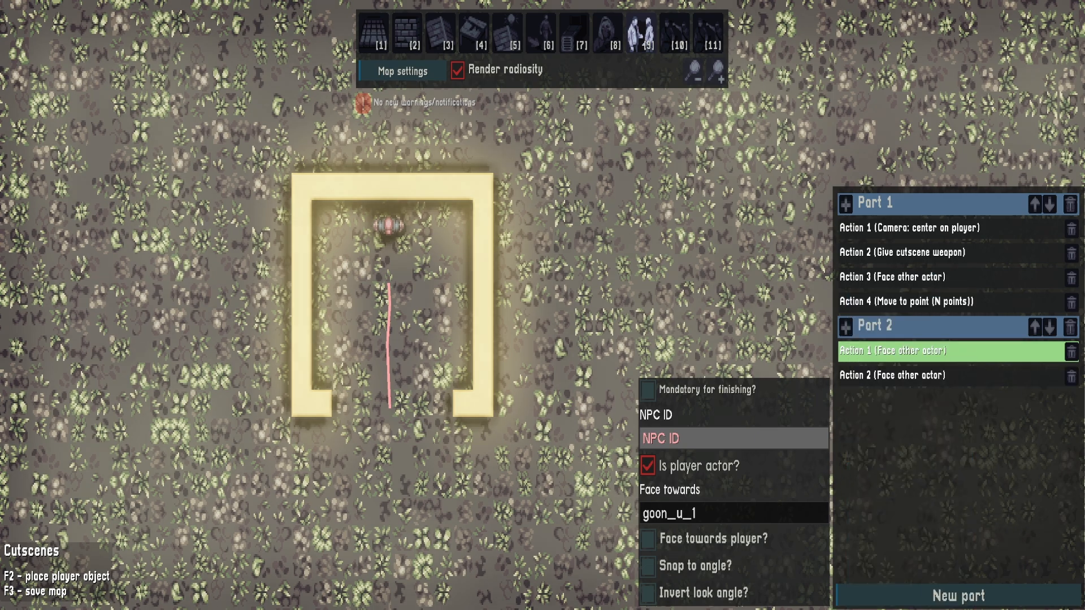
{"action": "left_click", "coordinate": [893, 375]}
{"action": "left_click", "coordinate": [734, 438]}
{"action": "left_click", "coordinate": [648, 540]}
Add Part 3 with a Fire weapon action using the player as actor and goon_u_1 as shot target
{"action": "left_click", "coordinate": [959, 596]}
{"action": "left_click", "coordinate": [846, 401]}
{"action": "left_click", "coordinate": [887, 468]}
{"action": "left_click", "coordinate": [649, 520]}
{"action": "left_click", "coordinate": [734, 593]}
{"action": "left_click", "coordinate": [673, 339]}
Add a Wait action to Part 2 and create Part 4 with its own Wait action
{"action": "left_click", "coordinate": [845, 327]}
{"action": "left_click", "coordinate": [888, 449]}
{"action": "left_click", "coordinate": [958, 596]}
{"action": "left_click", "coordinate": [846, 476]}
{"action": "scroll", "coordinate": [888, 513], "scroll_direction": "down", "scroll_amount": 15}
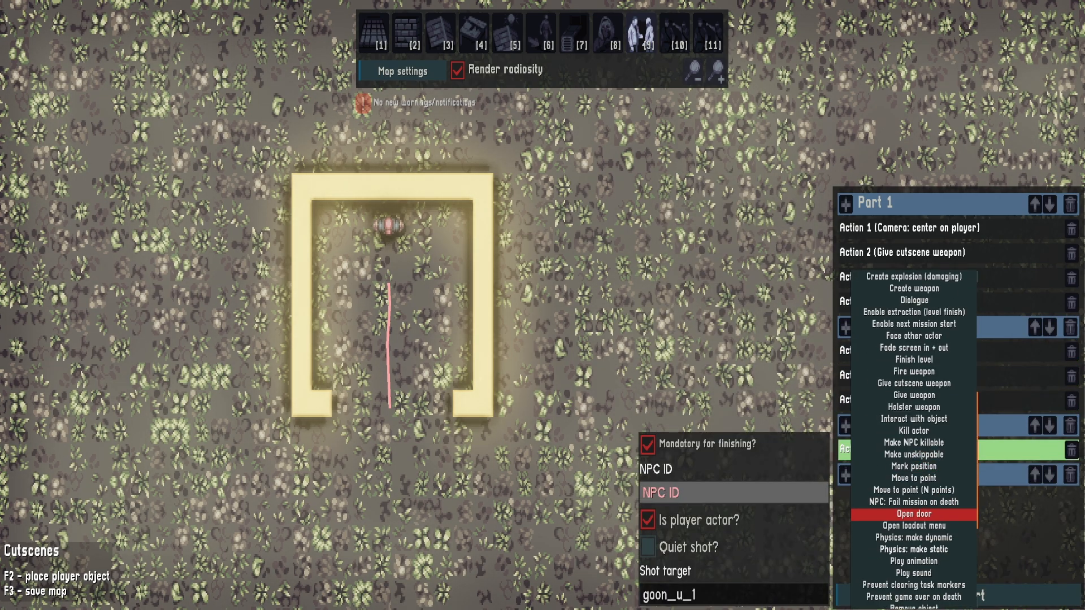
{"action": "left_click", "coordinate": [914, 599]}
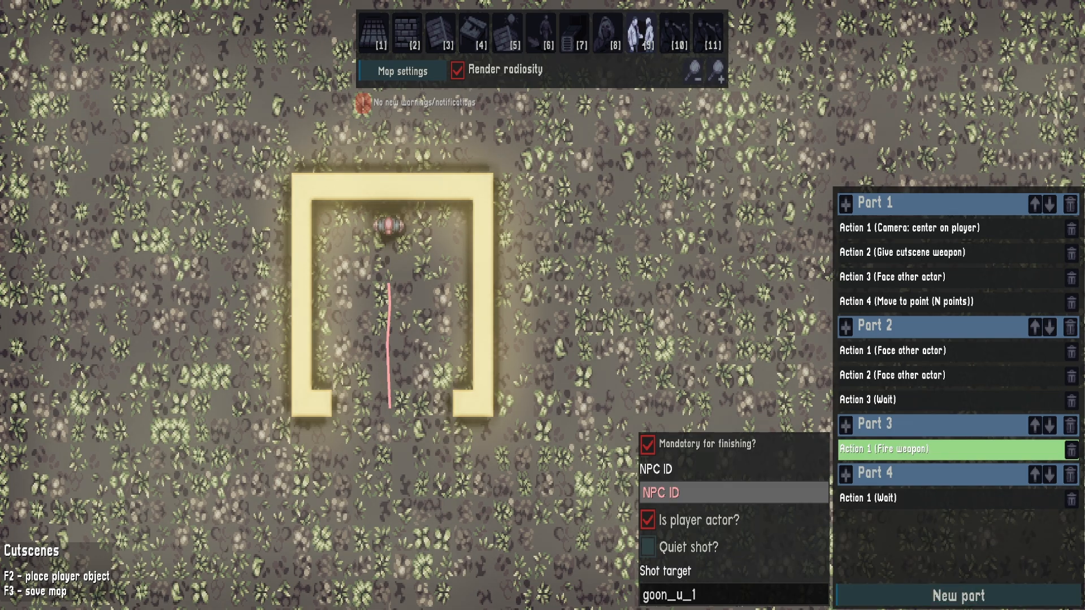
Playtest the map by walking the player up to the walled trigger area, and return to the editor
{"action": "key", "text": "F2"}
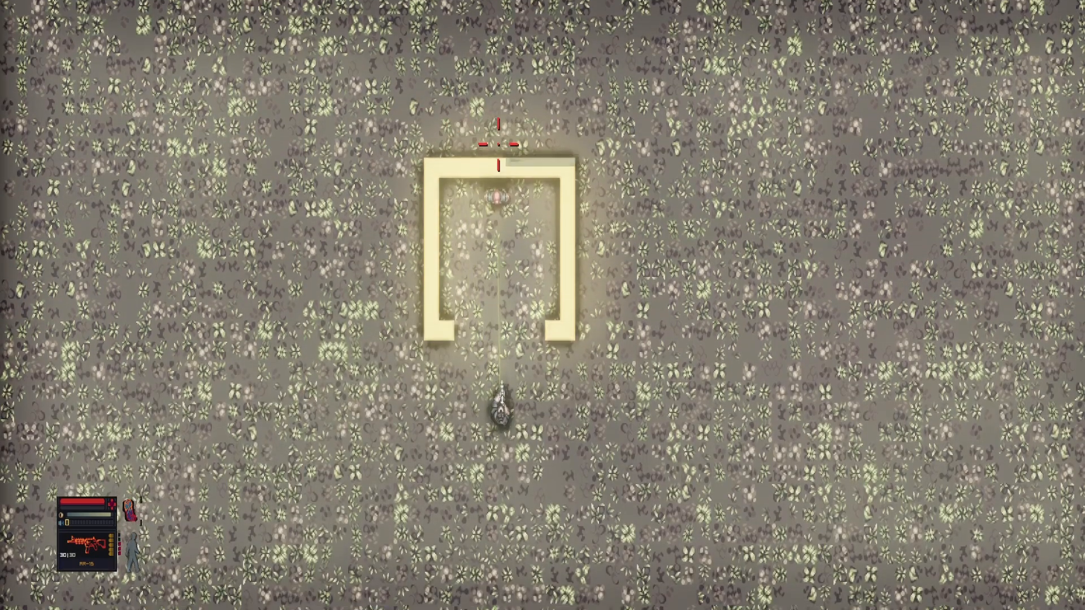
{"action": "key", "text": "w"}
{"action": "key", "text": "s"}
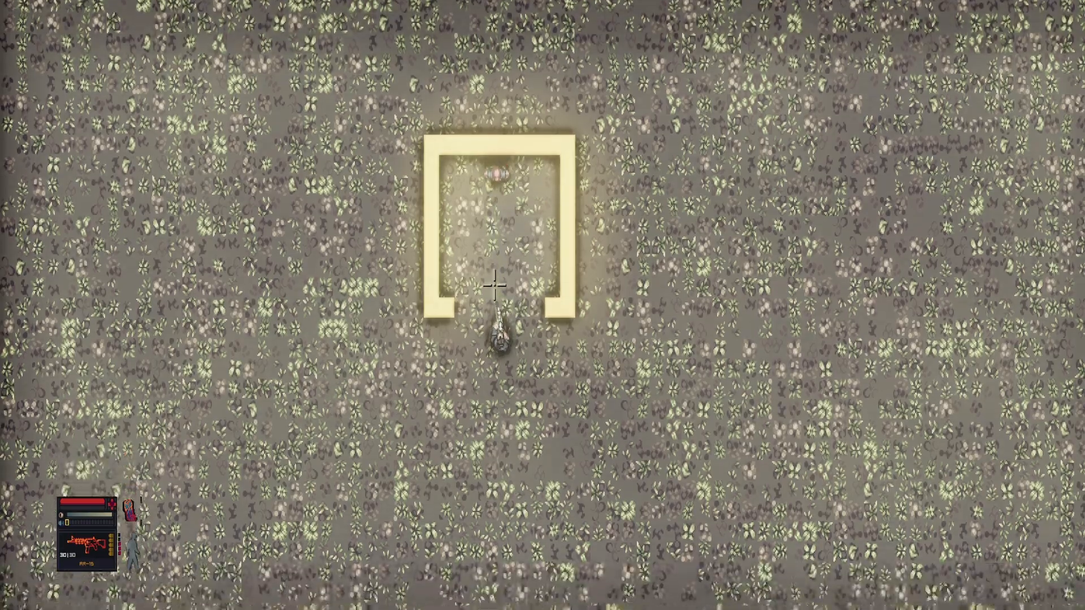
{"action": "key", "text": "F2"}
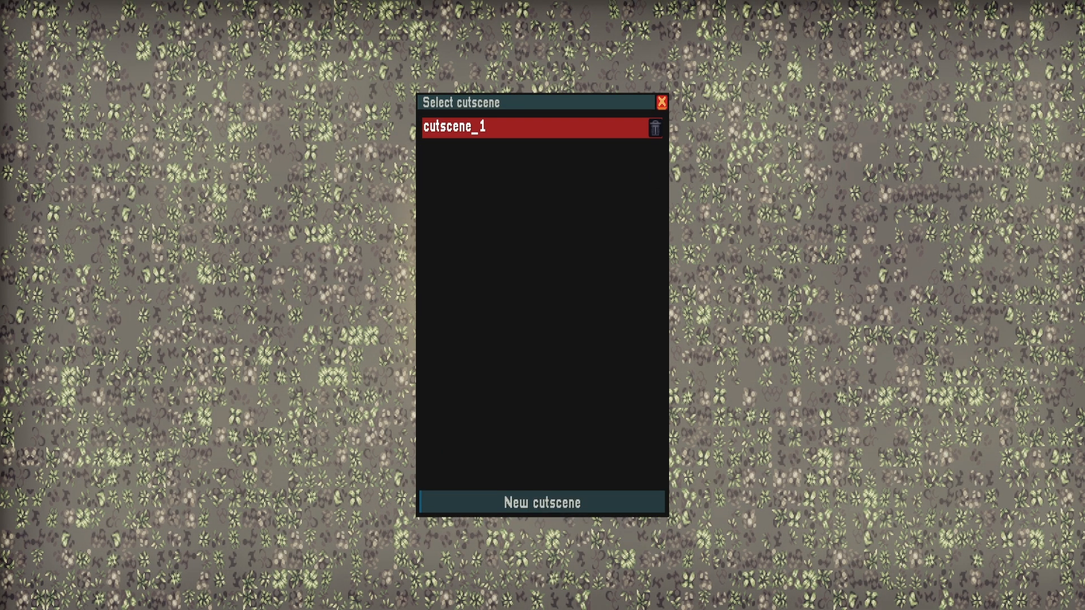
Link the cutscene trigger inside the walls to the cutscene by setting its cutscene ID to cutscene_1
{"action": "left_click", "coordinate": [535, 128]}
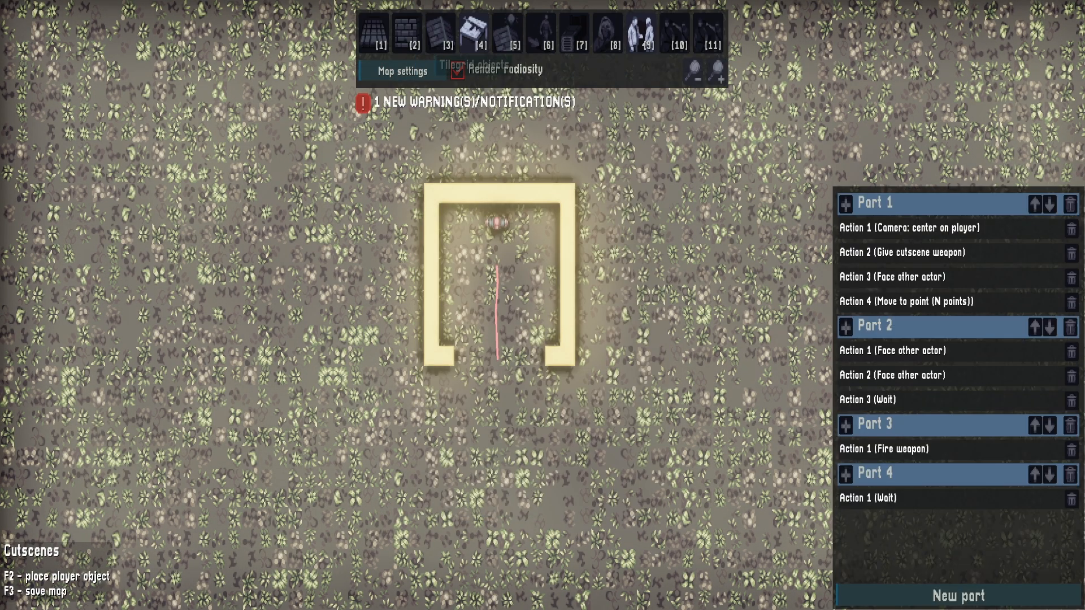
{"action": "left_click", "coordinate": [475, 34]}
{"action": "right_click", "coordinate": [477, 280]}
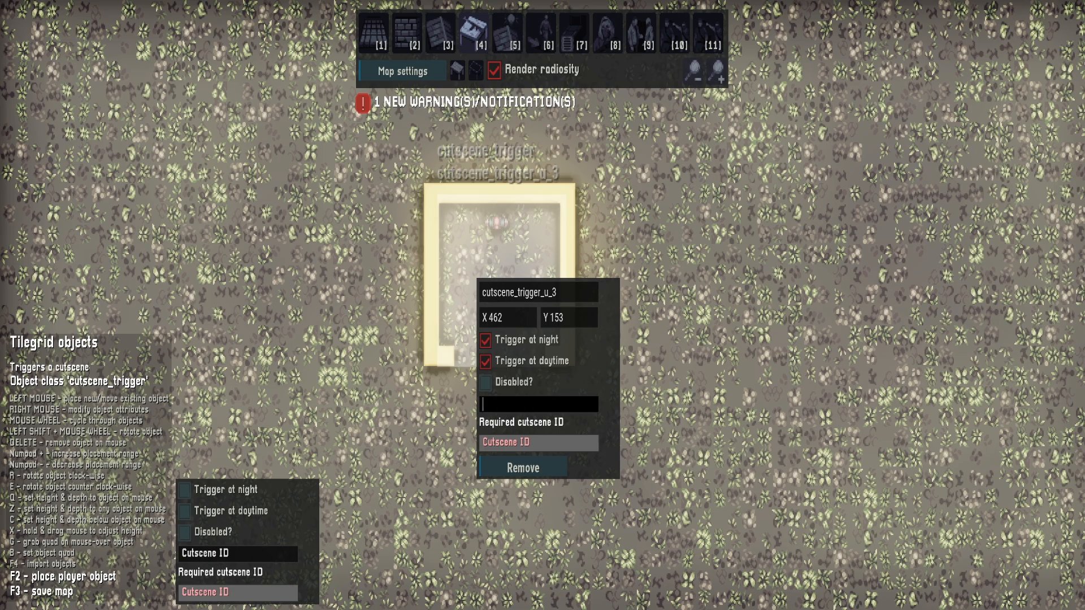
{"action": "type", "text": "c"}
{"action": "left_click", "coordinate": [525, 154]}
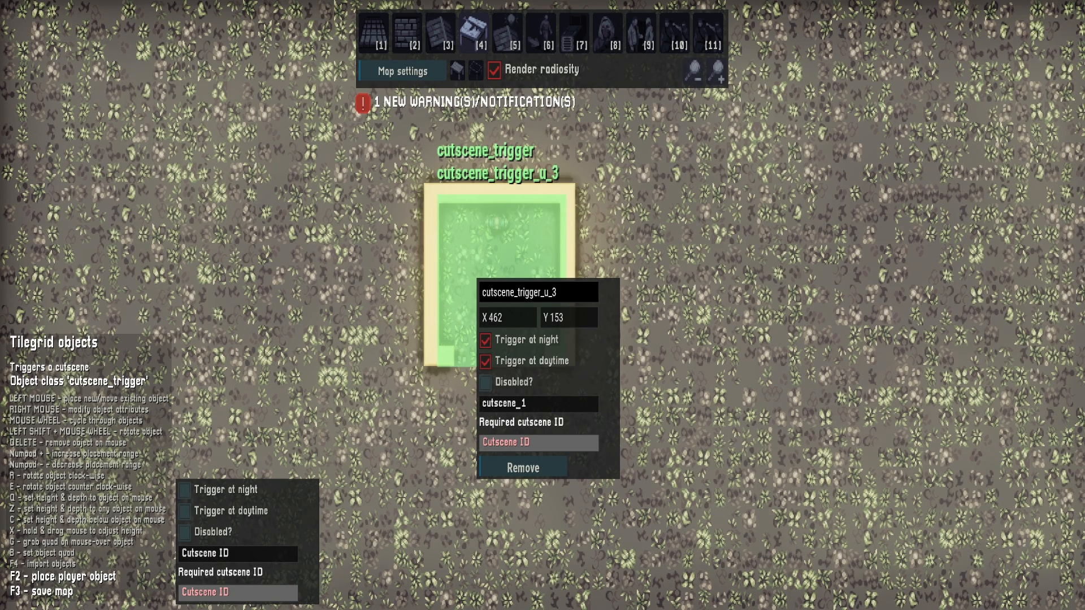
{"action": "left_click", "coordinate": [467, 480]}
Playtest the linked cutscene by walking the player into the trigger area, and return to the editor
{"action": "key", "text": "F2"}
{"action": "key", "text": "d"}
{"action": "key", "text": "w"}
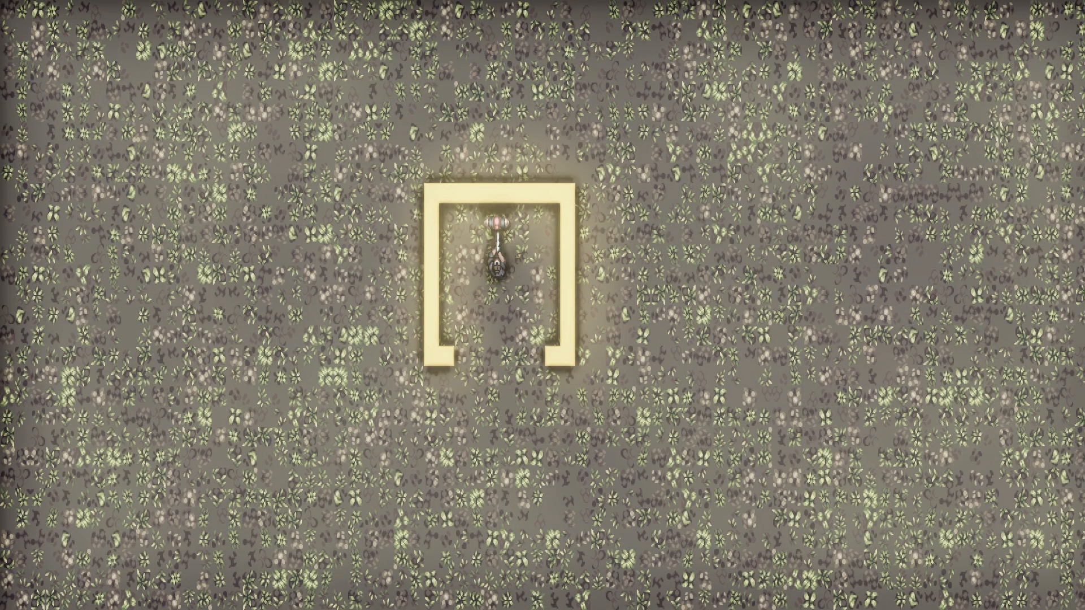
{"action": "key", "text": "s"}
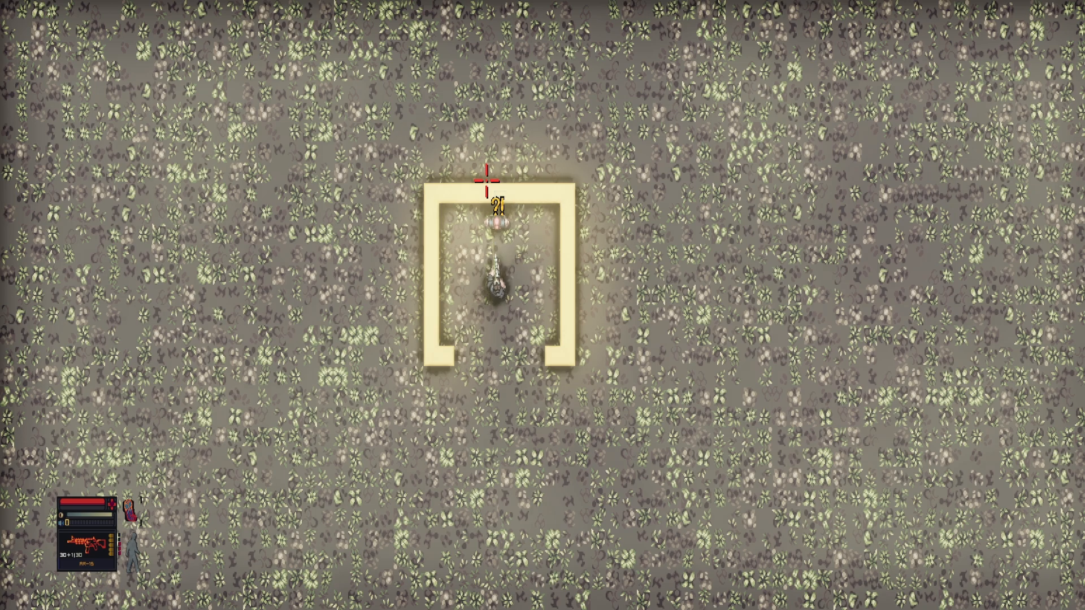
{"action": "key", "text": "F2"}
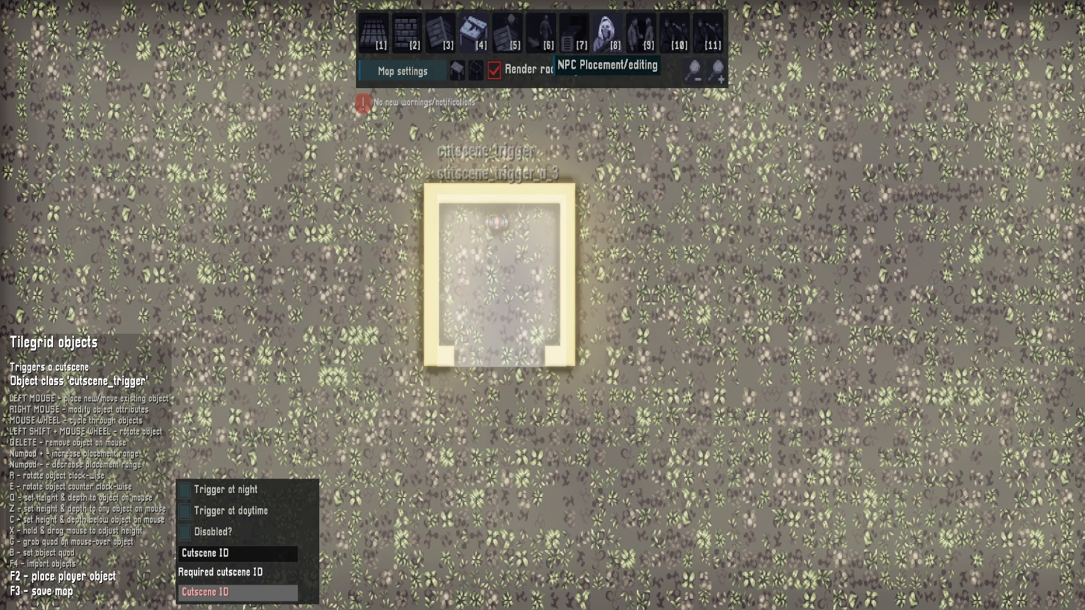
Open the goon's attributes, run the cutscene again with the player, and leave the playtest
{"action": "left_click", "coordinate": [608, 33]}
{"action": "right_click", "coordinate": [497, 223]}
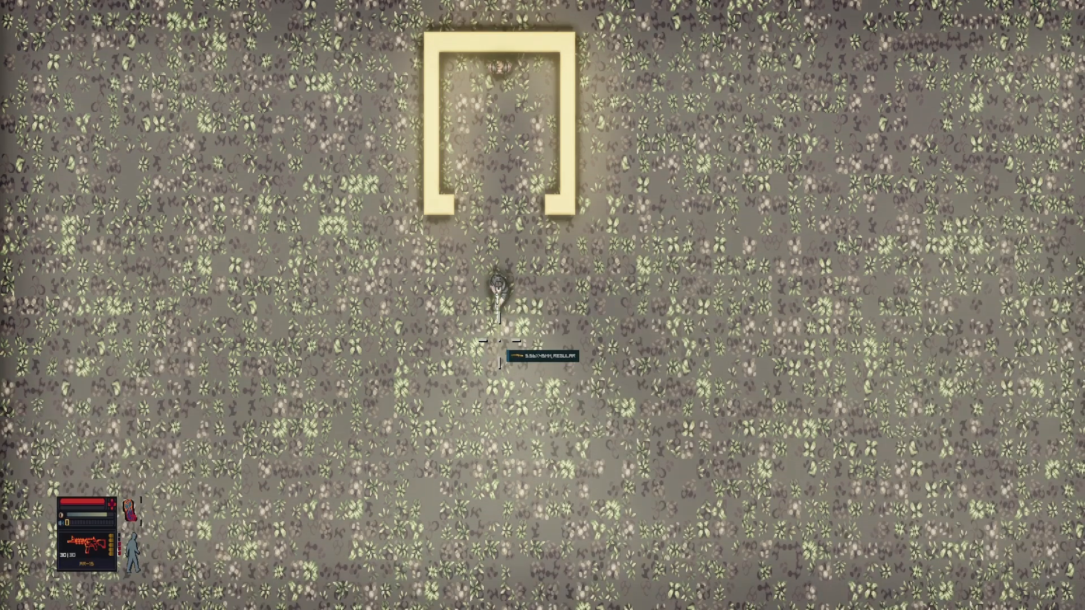
{"action": "key", "text": "w"}
{"action": "key", "text": "w"}
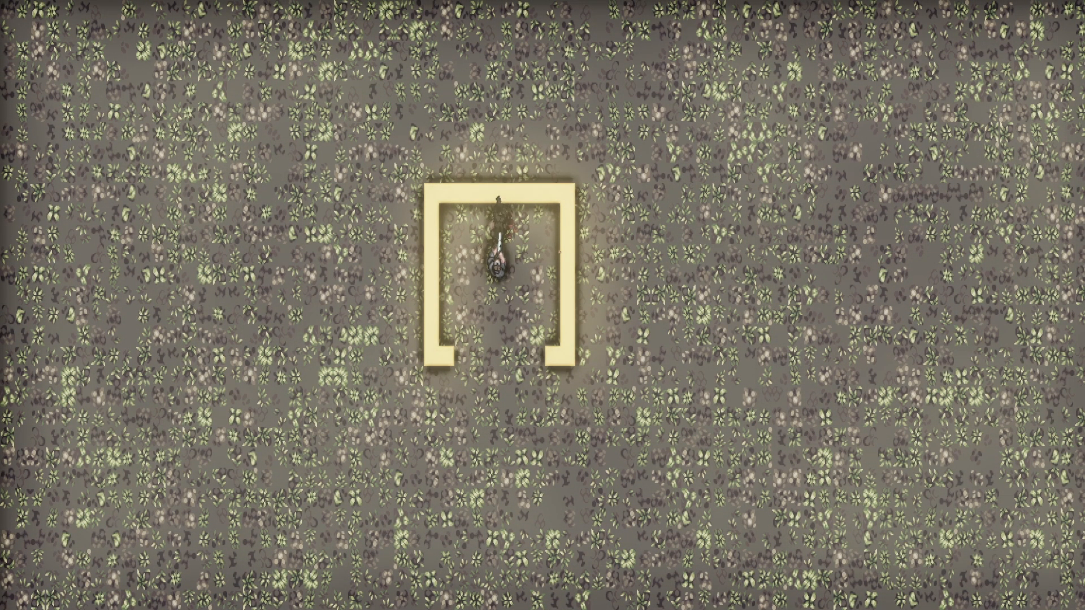
{"action": "key", "text": "s"}
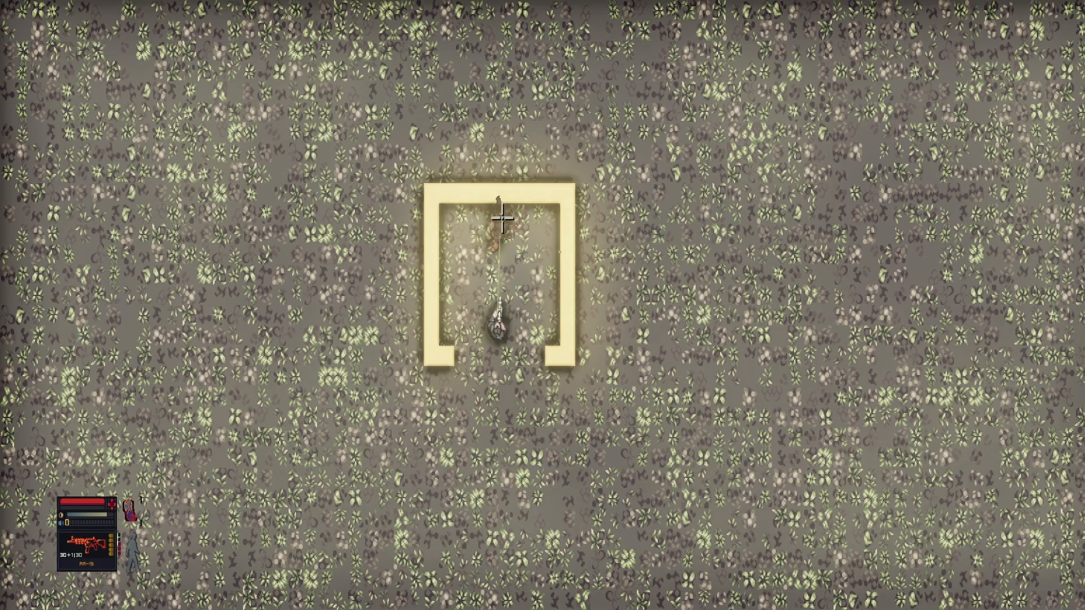
{"action": "key", "text": "s"}
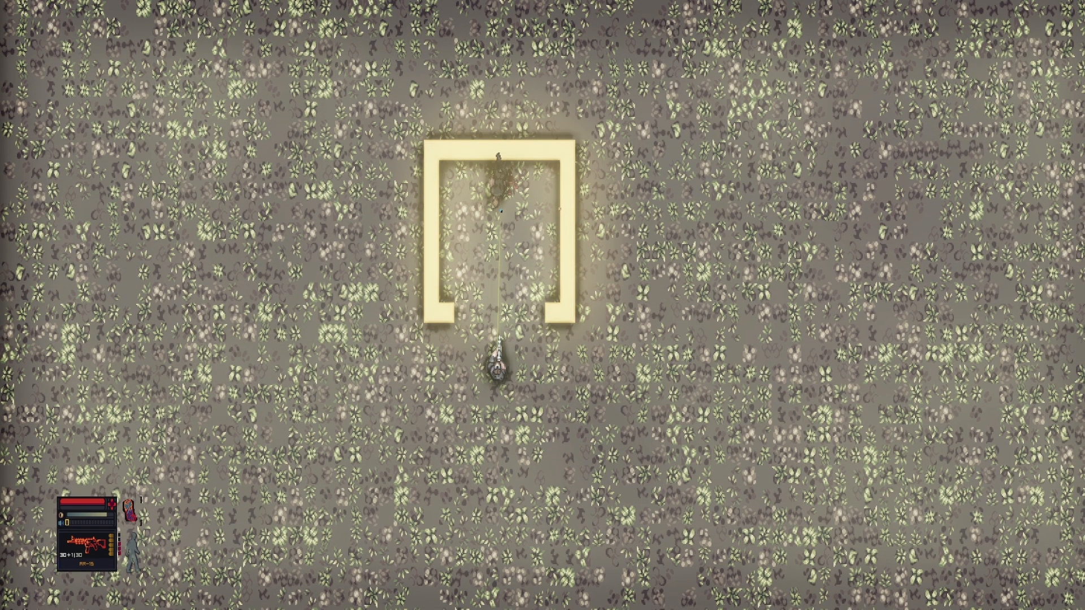
{"action": "key", "text": "F2"}
Compare the Talk text and Dialogues sections of the level settings and add a new dialogue entry
{"action": "left_click", "coordinate": [457, 71]}
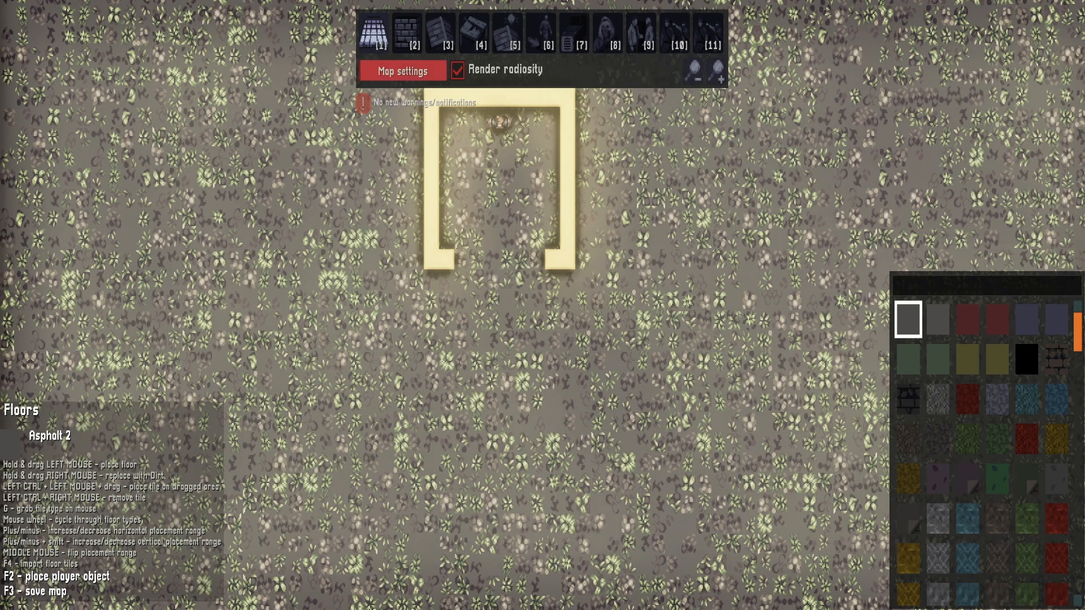
{"action": "left_click", "coordinate": [403, 71]}
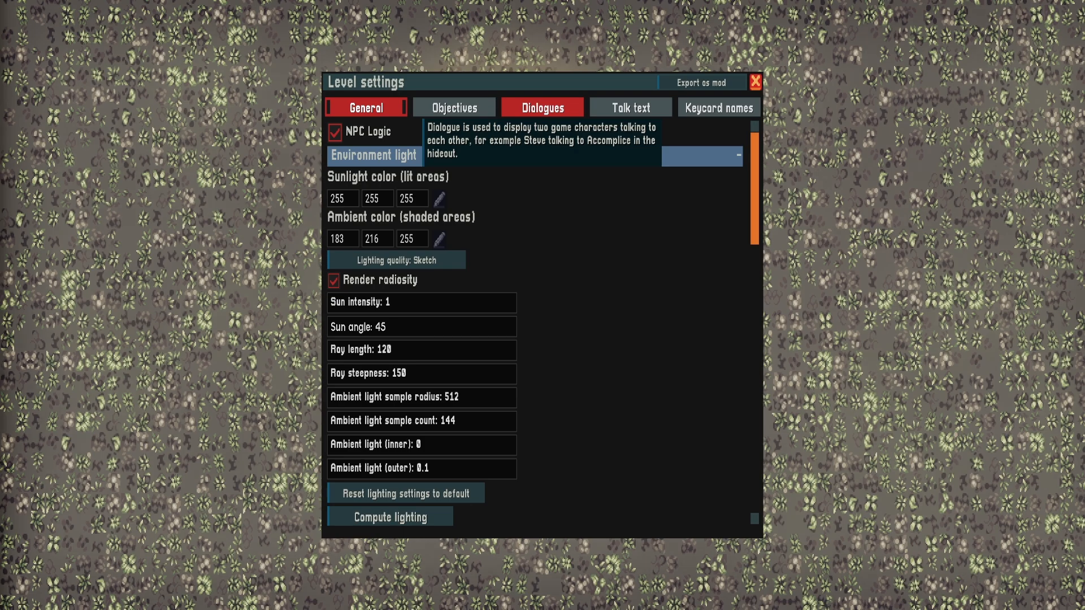
{"action": "left_click", "coordinate": [631, 107]}
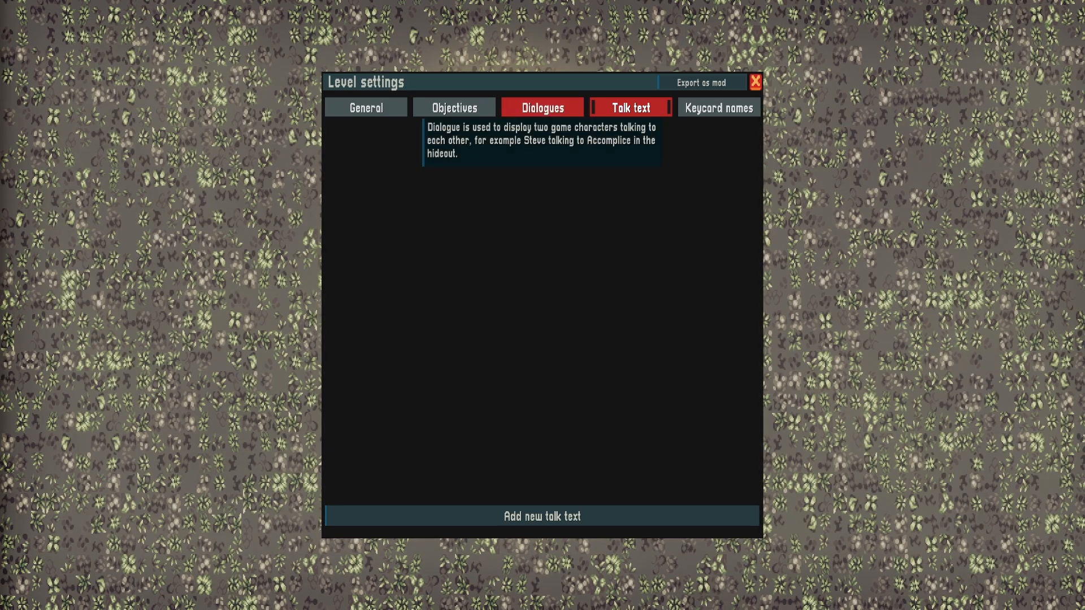
{"action": "left_click", "coordinate": [542, 107]}
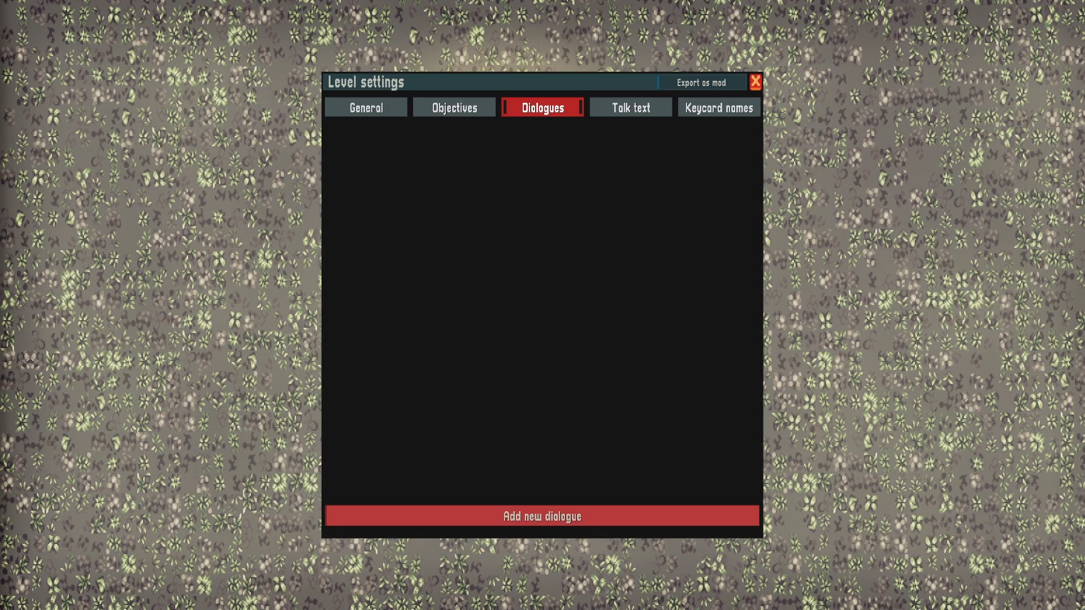
{"action": "left_click", "coordinate": [542, 516]}
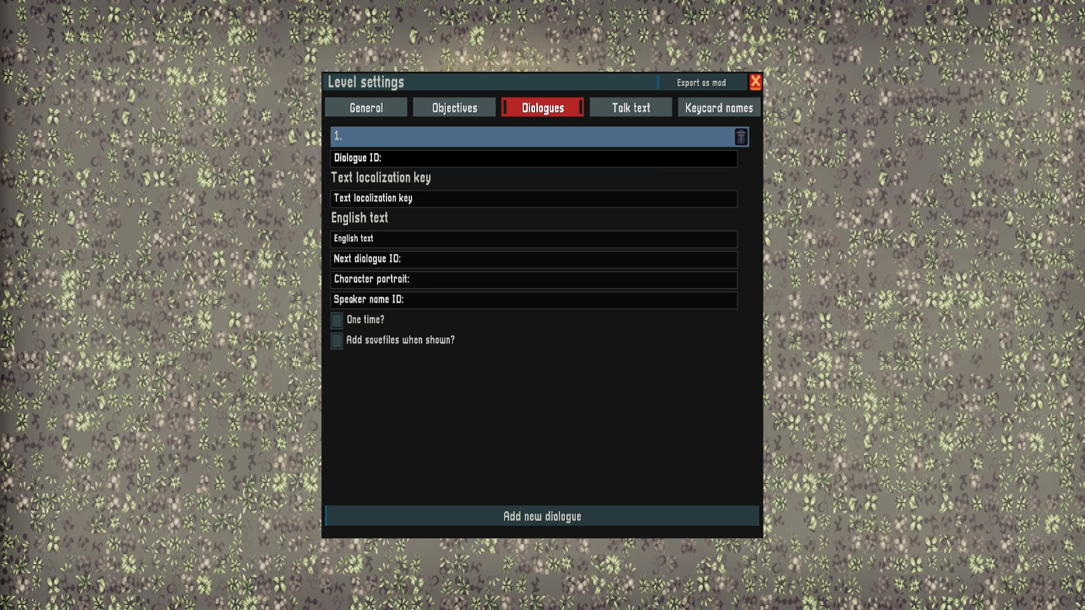
Add a second dialogue entry and set the two dialogue IDs to test_1 and test_2
{"action": "left_click", "coordinate": [543, 516]}
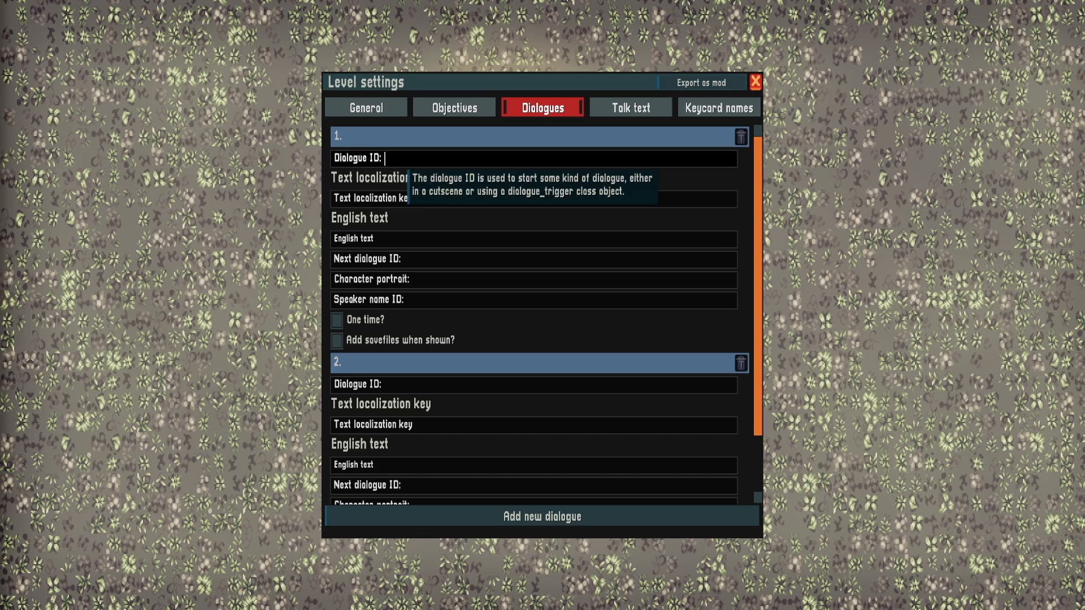
{"action": "type", "text": "test_1"}
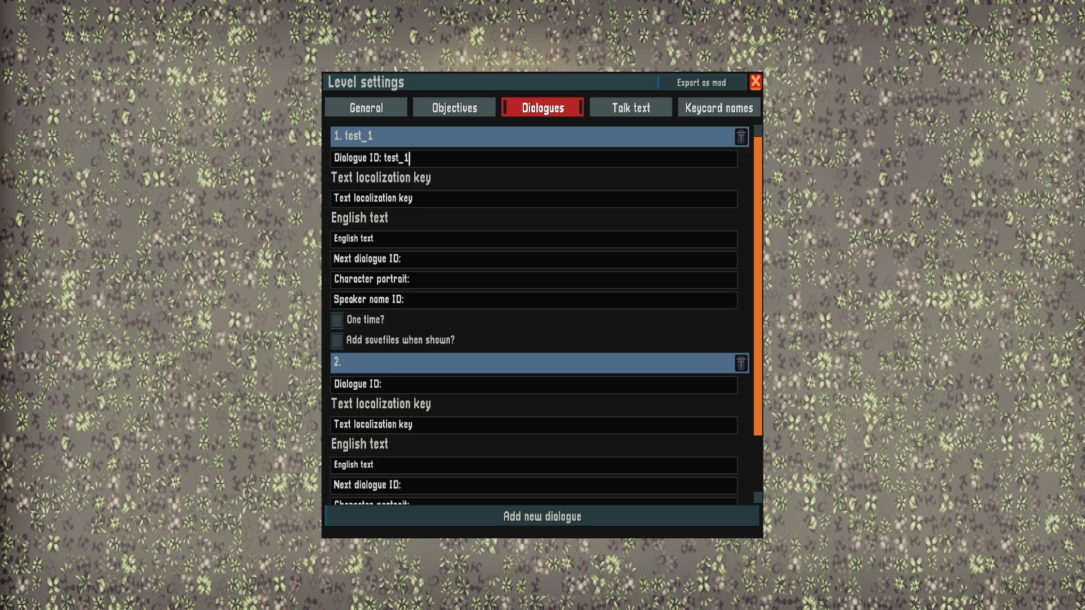
{"action": "type", "text": "test_"}
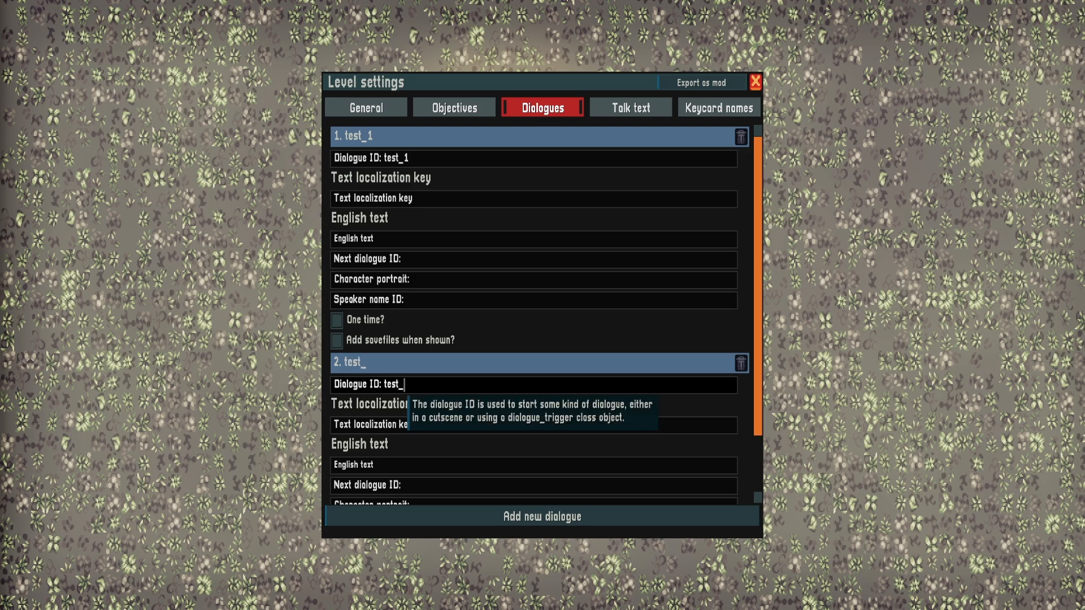
{"action": "type", "text": "2"}
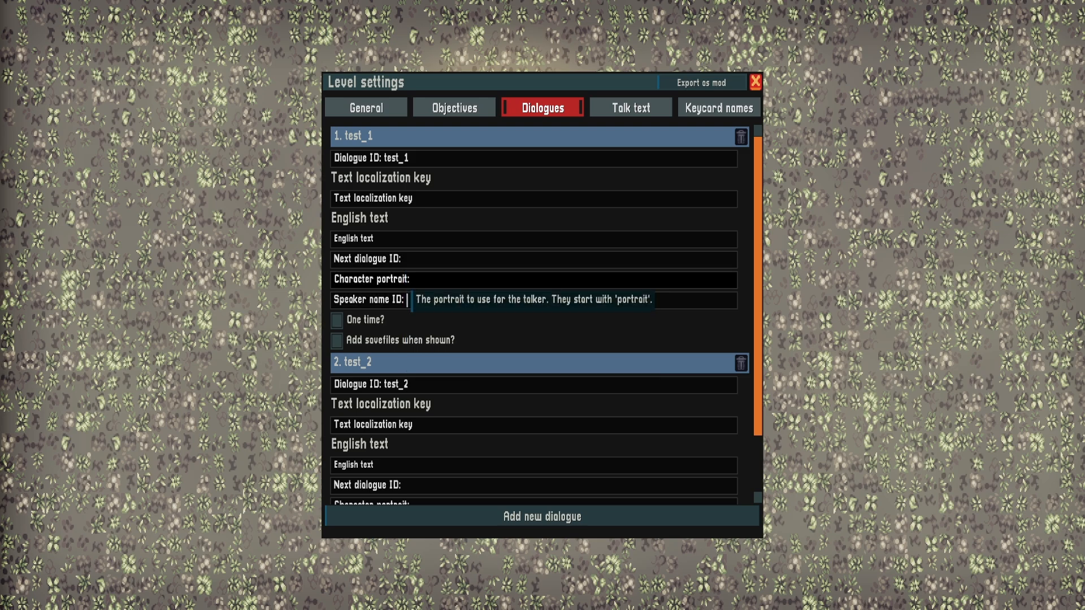
{"action": "type", "text": "po"}
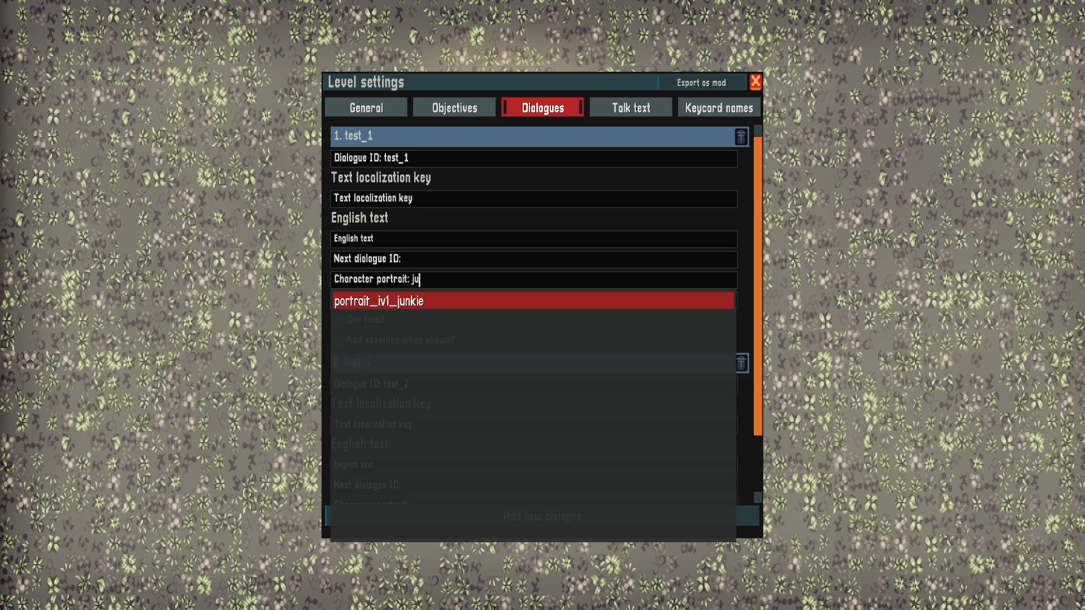
Give dialogue test_1 the character portrait portrait_iv1_junkie and the speaker name ID junkie
{"action": "left_click", "coordinate": [396, 300]}
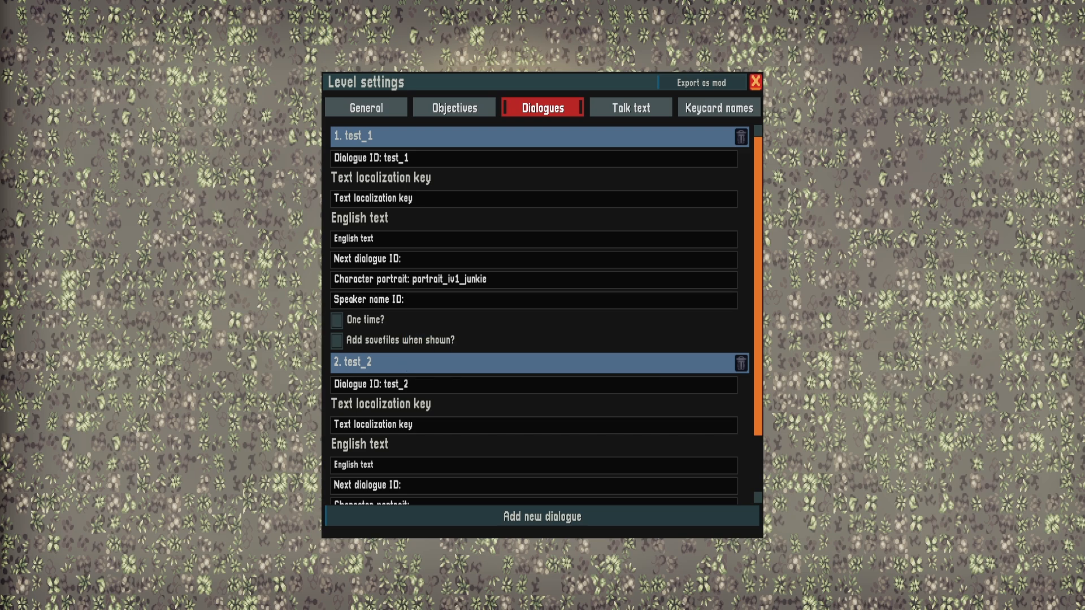
{"action": "scroll", "coordinate": [407, 455], "scroll_direction": "down", "scroll_amount": 2}
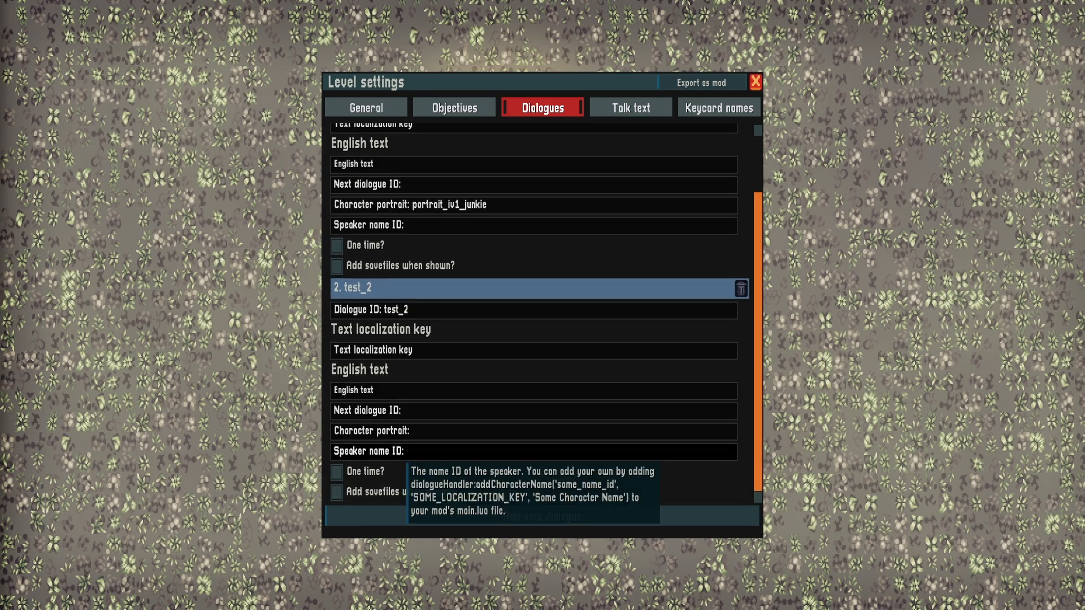
{"action": "left_click", "coordinate": [408, 225]}
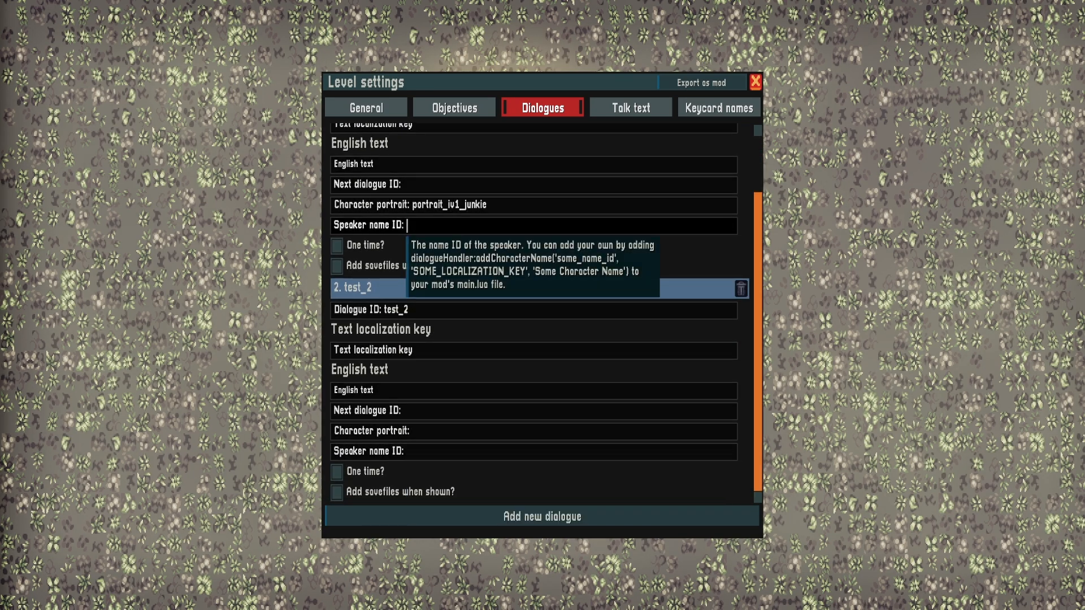
{"action": "type", "text": "ju"}
{"action": "key", "text": "Return"}
Set the speaker name ID of dialogue test_2 to protag2
{"action": "left_click", "coordinate": [408, 452]}
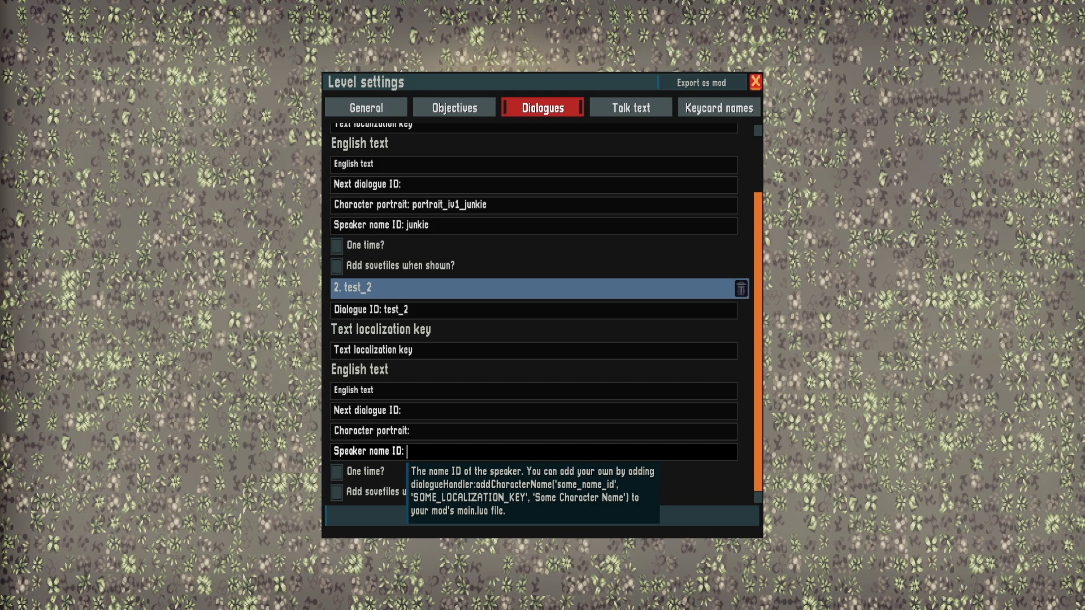
{"action": "type", "text": "p"}
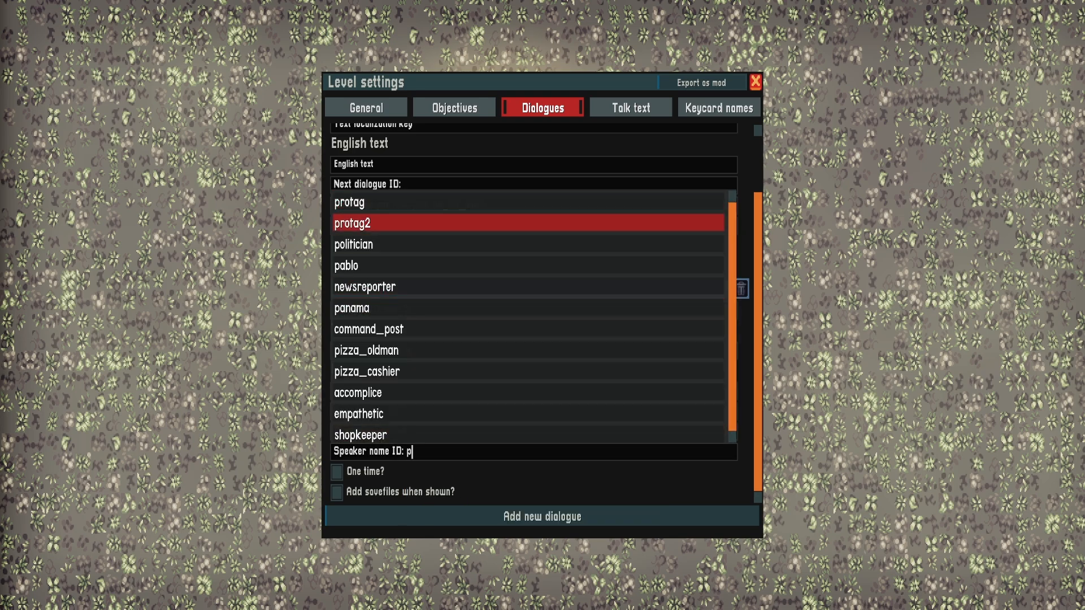
{"action": "key", "text": "Return"}
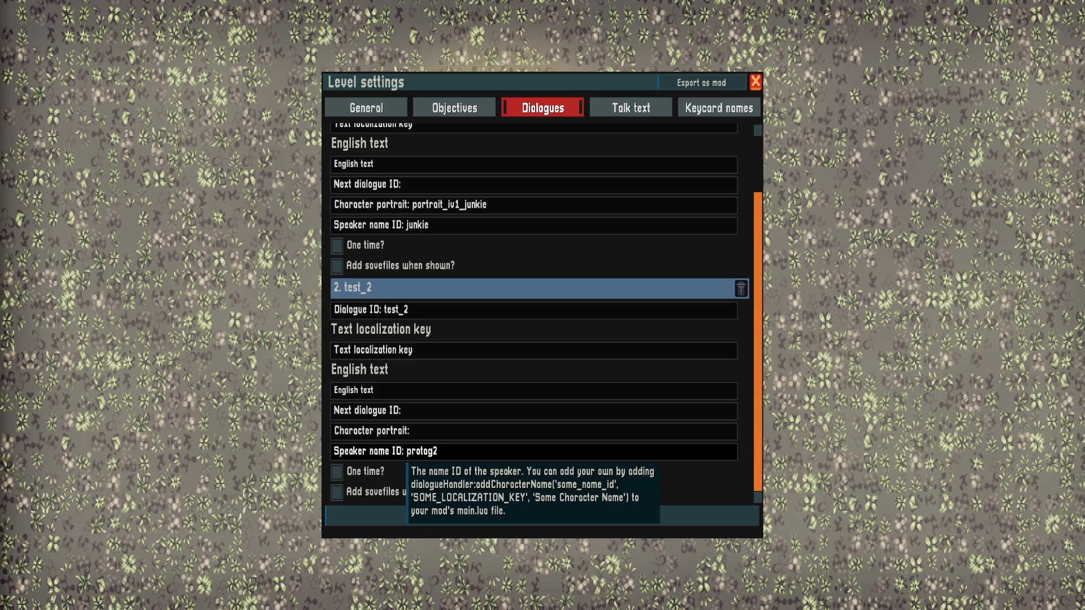
{"action": "left_click", "coordinate": [366, 108]}
{"action": "scroll", "coordinate": [396, 326], "scroll_direction": "down", "scroll_amount": 7}
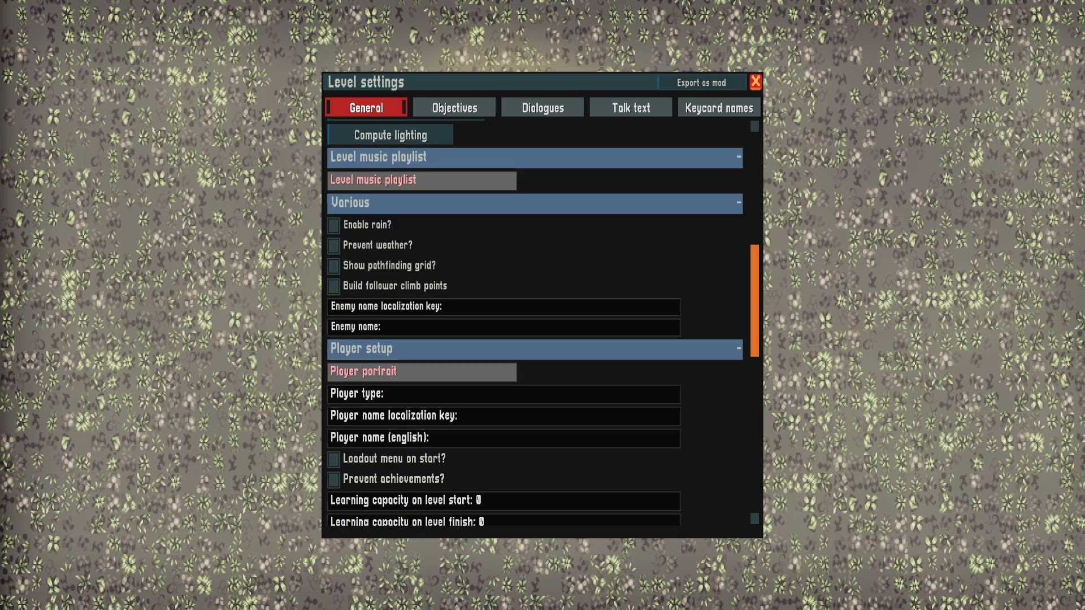
{"action": "scroll", "coordinate": [390, 317], "scroll_direction": "down", "scroll_amount": 4}
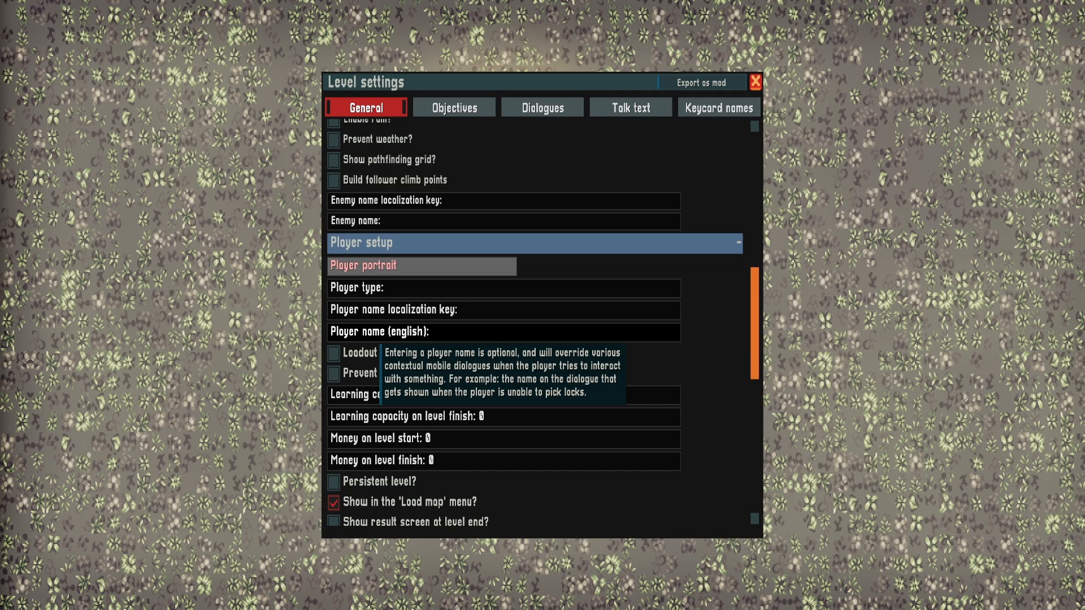
{"action": "type", "text": "sean"}
{"action": "key", "text": "BackSpace"}
{"action": "key", "text": "BackSpace"}
{"action": "key", "text": "BackSpace"}
{"action": "key", "text": "BackSpace"}
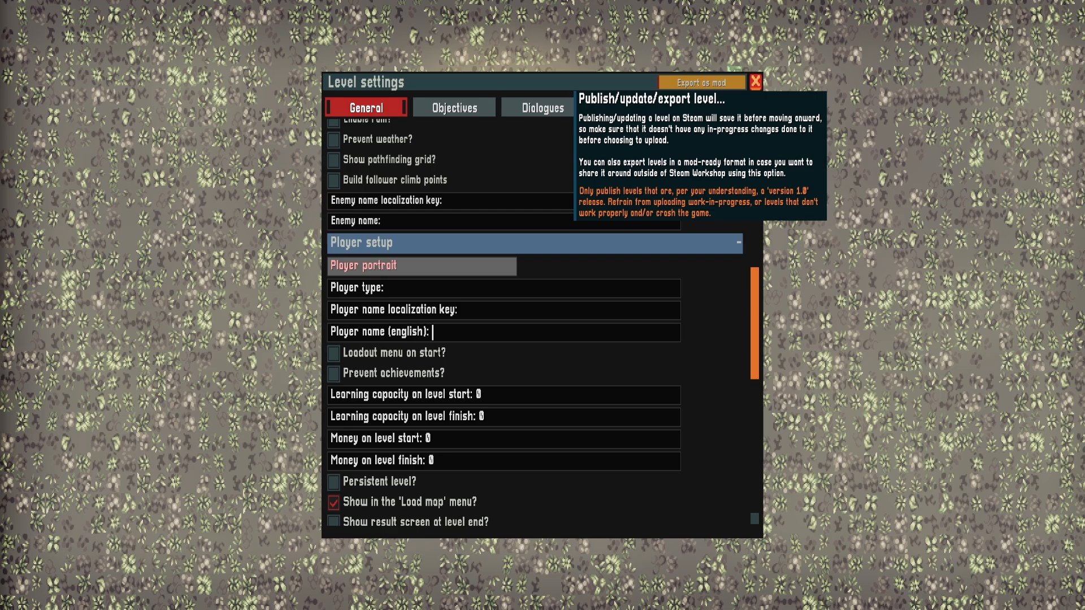
{"action": "left_click", "coordinate": [454, 107]}
{"action": "left_click", "coordinate": [542, 107]}
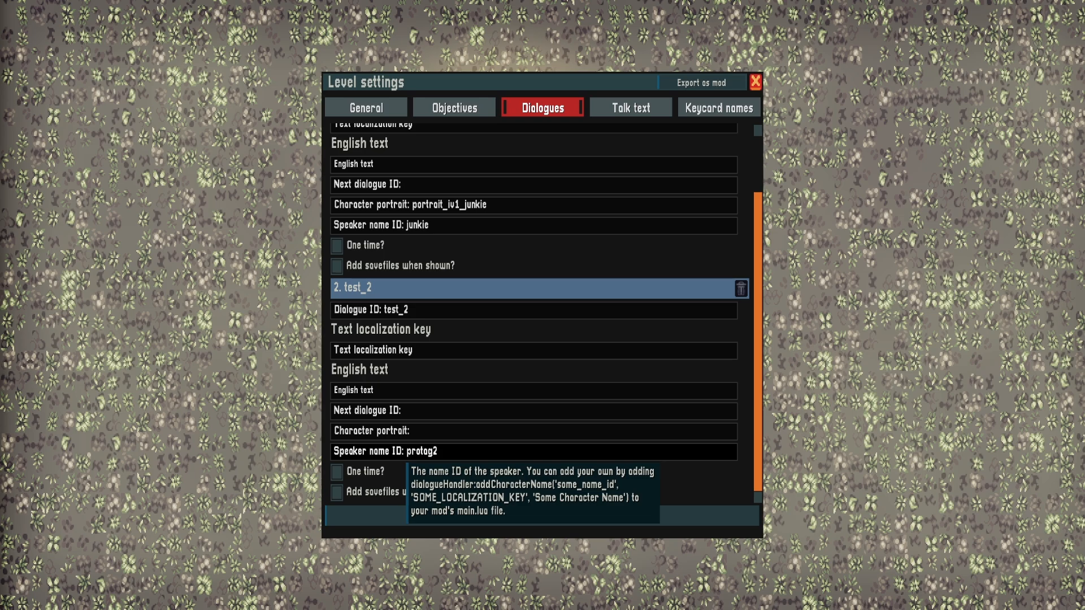
Write the English text 'Oh no I'mma gunna dye.' for dialogue test_1 and 'Dye beatch.' for test_2
{"action": "scroll", "coordinate": [407, 226], "scroll_direction": "up", "scroll_amount": 2}
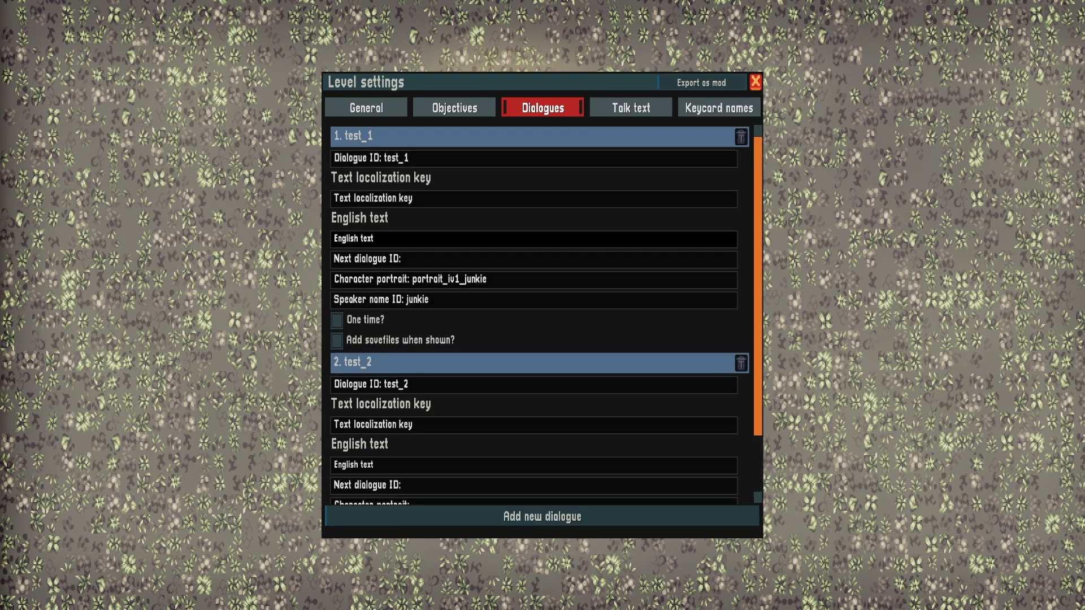
{"action": "left_click", "coordinate": [373, 240]}
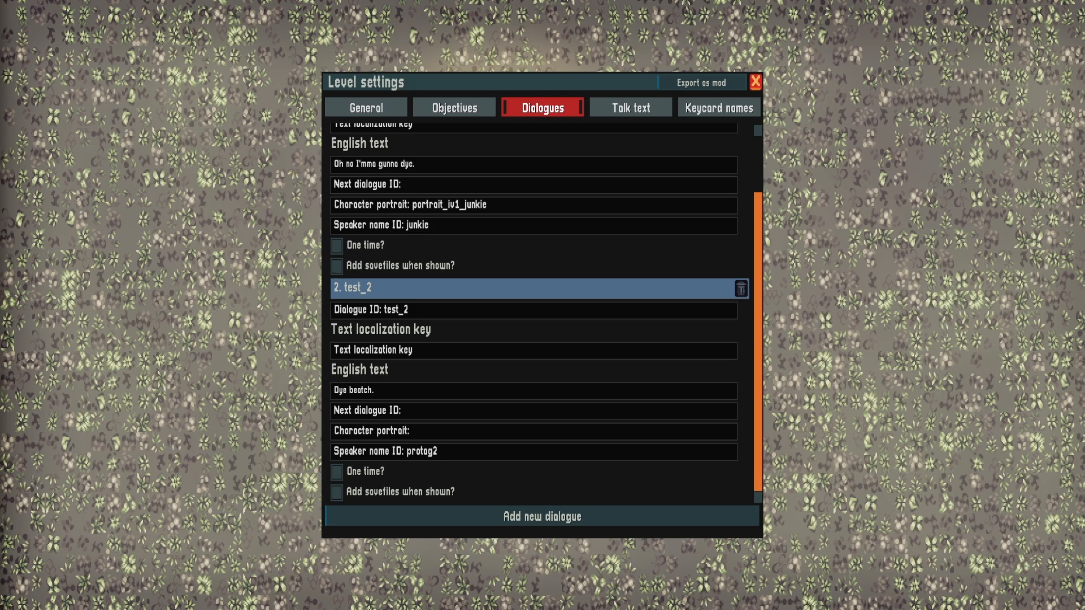
Chain dialogue test_1 to test_2 through its next dialogue ID, and close the level settings
{"action": "scroll", "coordinate": [534, 314], "scroll_direction": "up", "scroll_amount": 2}
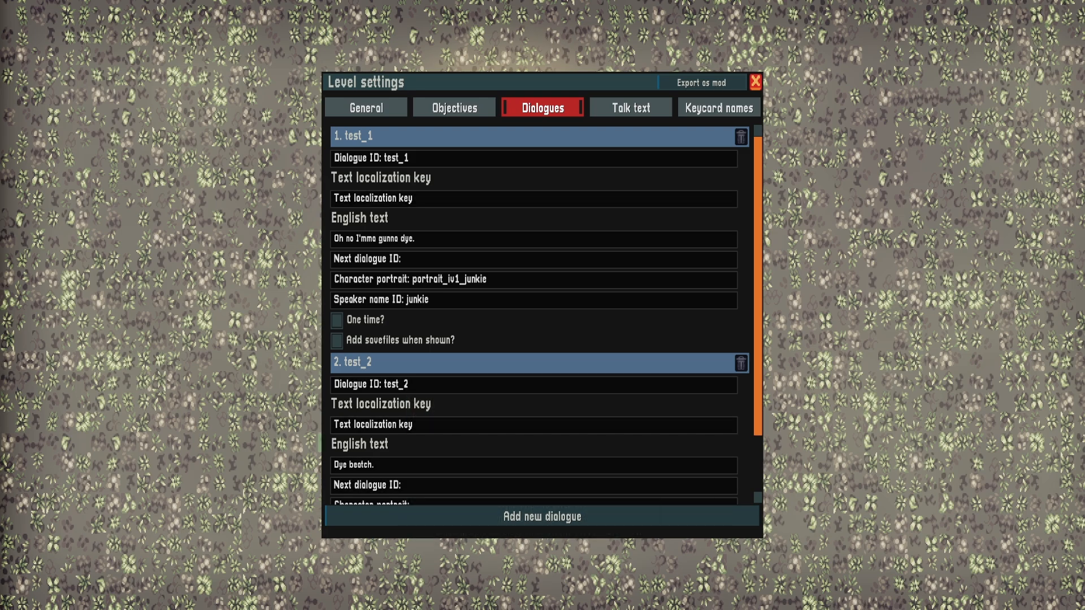
{"action": "left_click", "coordinate": [400, 261]}
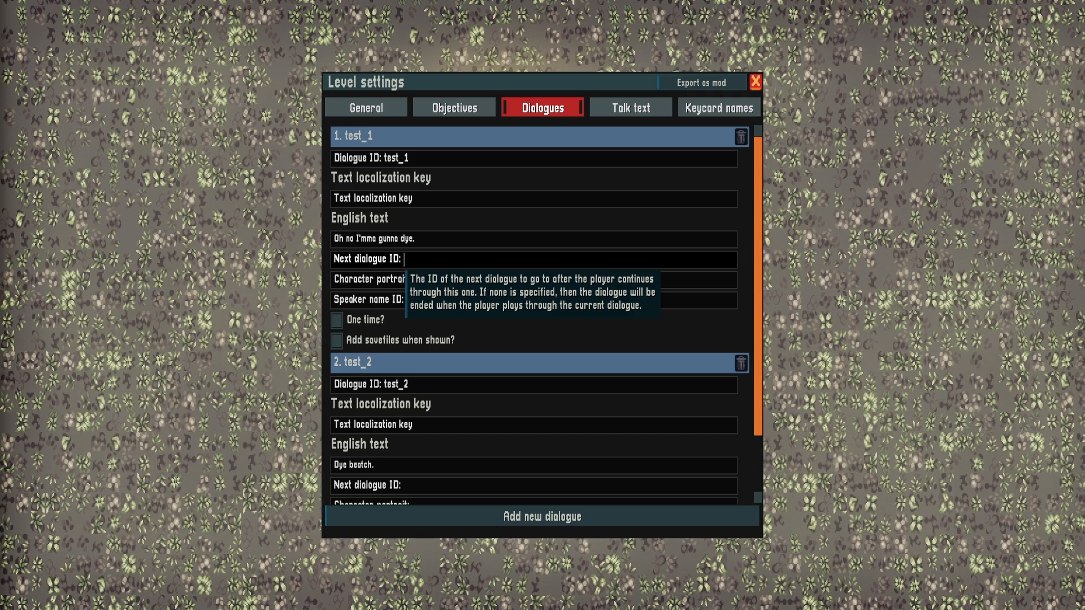
{"action": "type", "text": "test_2"}
{"action": "scroll", "coordinate": [534, 314], "scroll_direction": "down", "scroll_amount": 3}
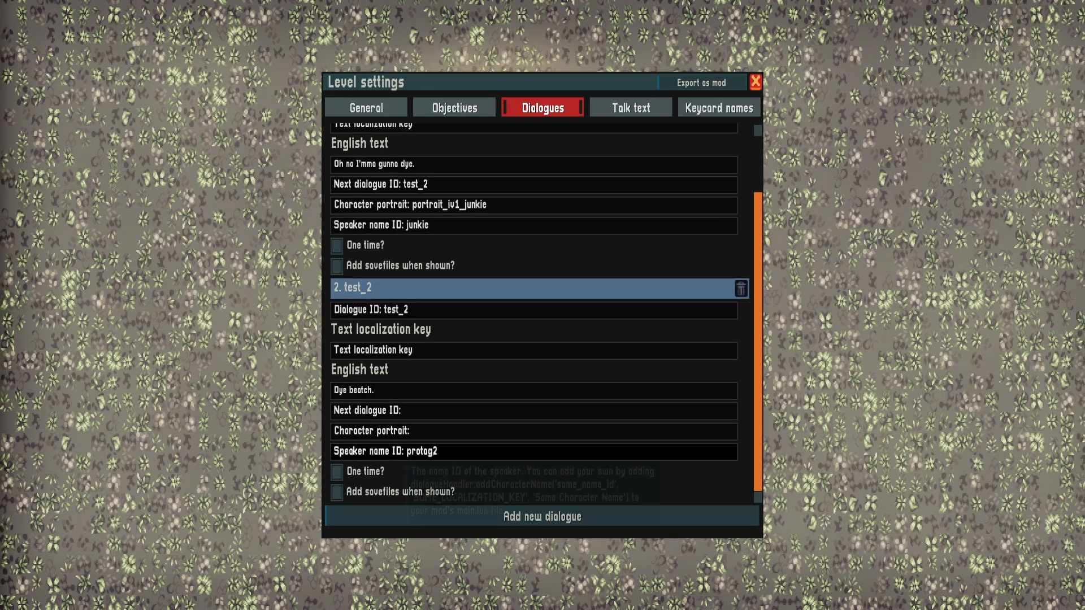
{"action": "left_click", "coordinate": [405, 411]}
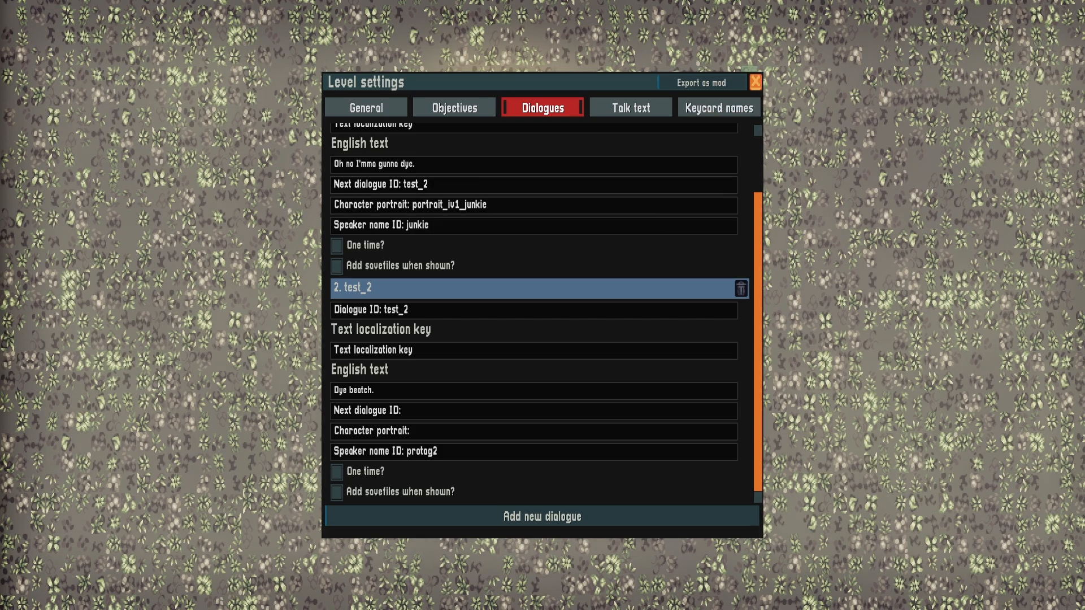
{"action": "left_click", "coordinate": [755, 82]}
Open cutscene_1 for editing, add a new part and move it up to become Part 3, before the Fire weapon part
{"action": "left_click", "coordinate": [624, 32]}
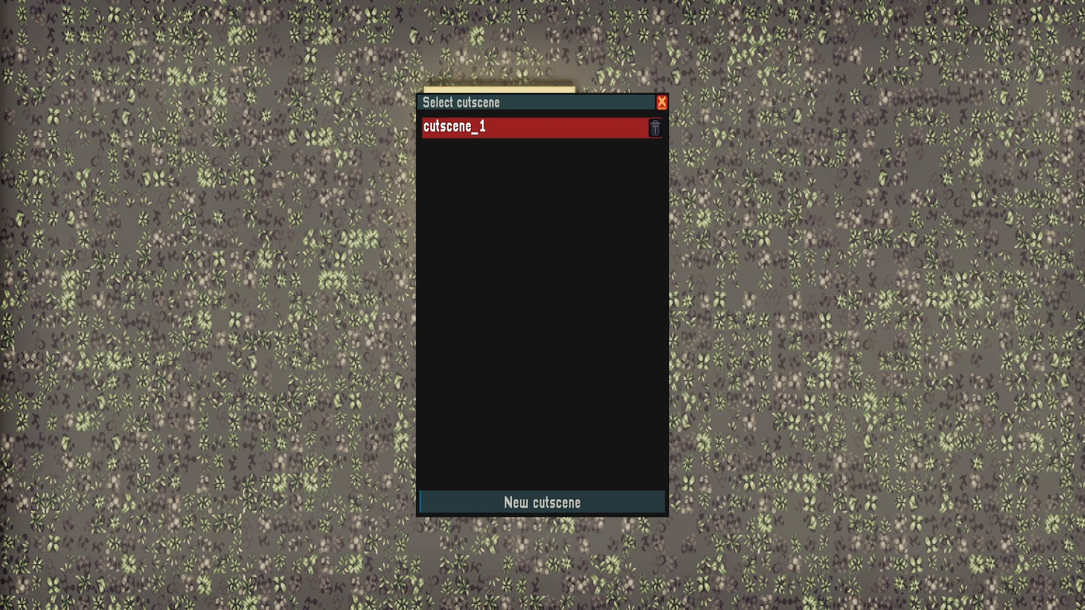
{"action": "left_click", "coordinate": [509, 128]}
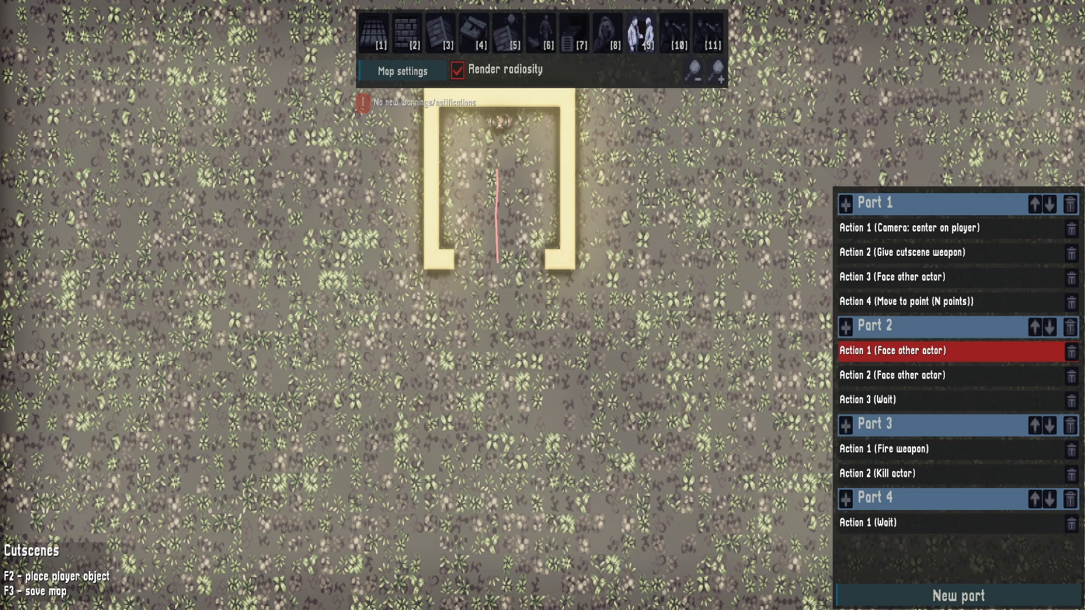
{"action": "left_click", "coordinate": [960, 596]}
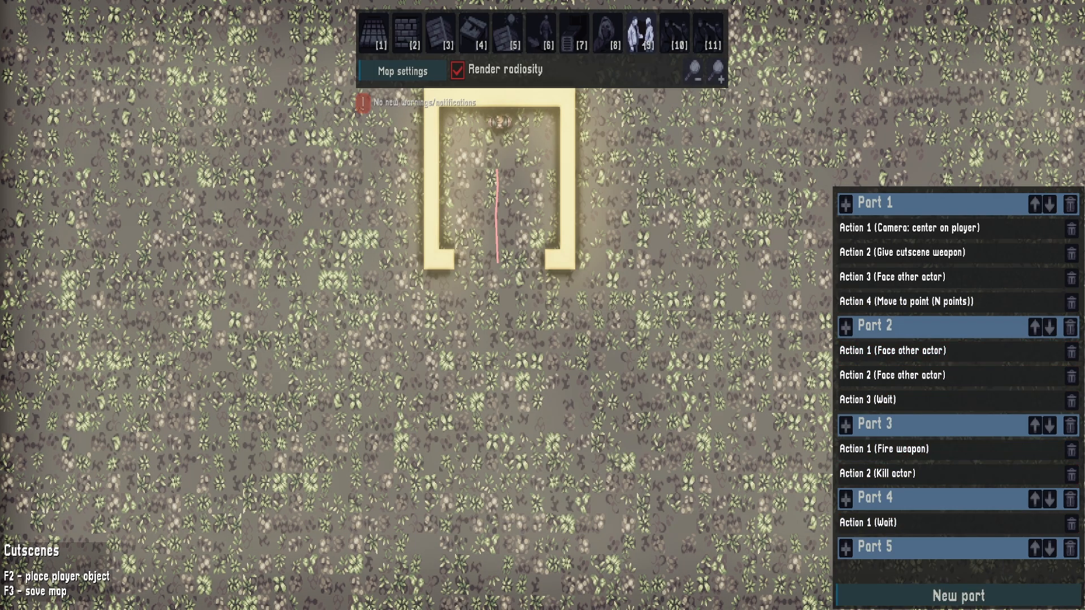
{"action": "left_click", "coordinate": [1034, 548]}
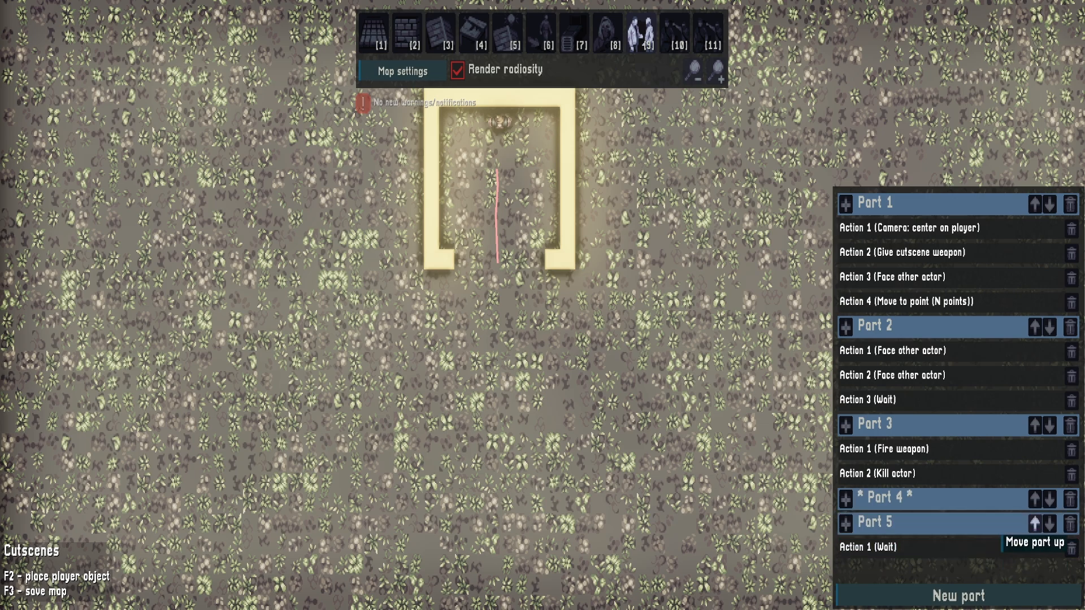
{"action": "left_click", "coordinate": [1035, 499]}
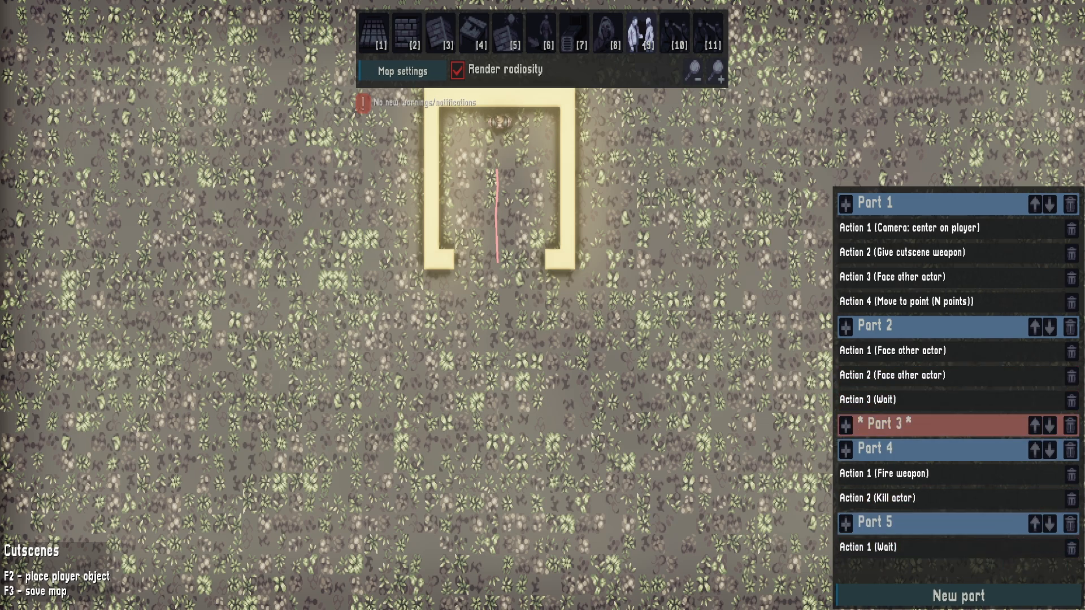
Add a Dialogue action to the empty Part 3 and set its dialogue ID to test_1
{"action": "left_click", "coordinate": [846, 426]}
{"action": "left_click", "coordinate": [911, 397]}
{"action": "left_click", "coordinate": [905, 450]}
{"action": "left_click", "coordinate": [752, 540]}
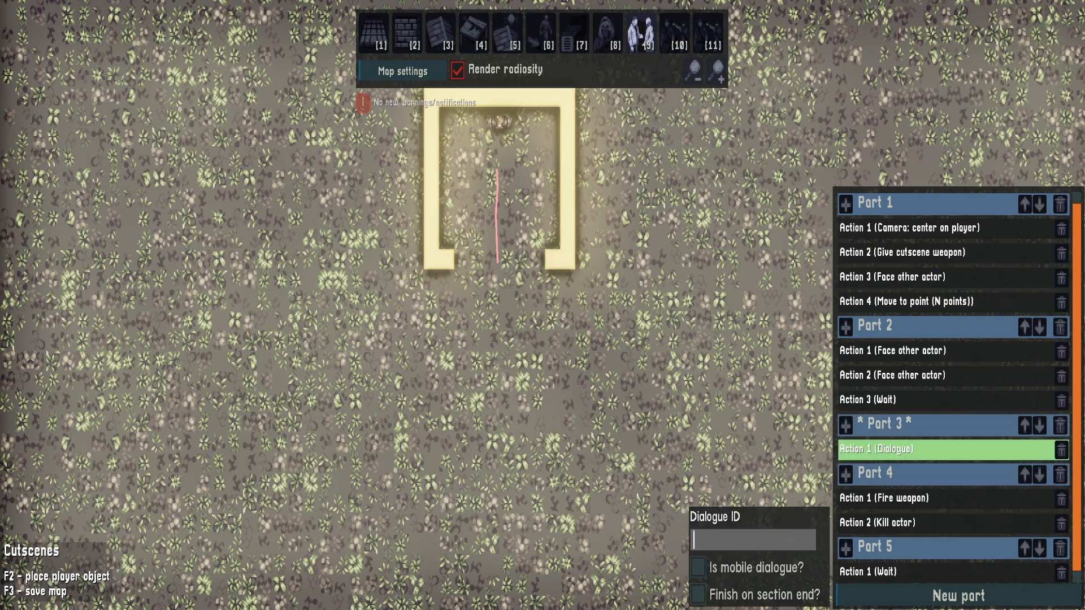
{"action": "type", "text": "c"}
{"action": "key", "text": "BackSpace"}
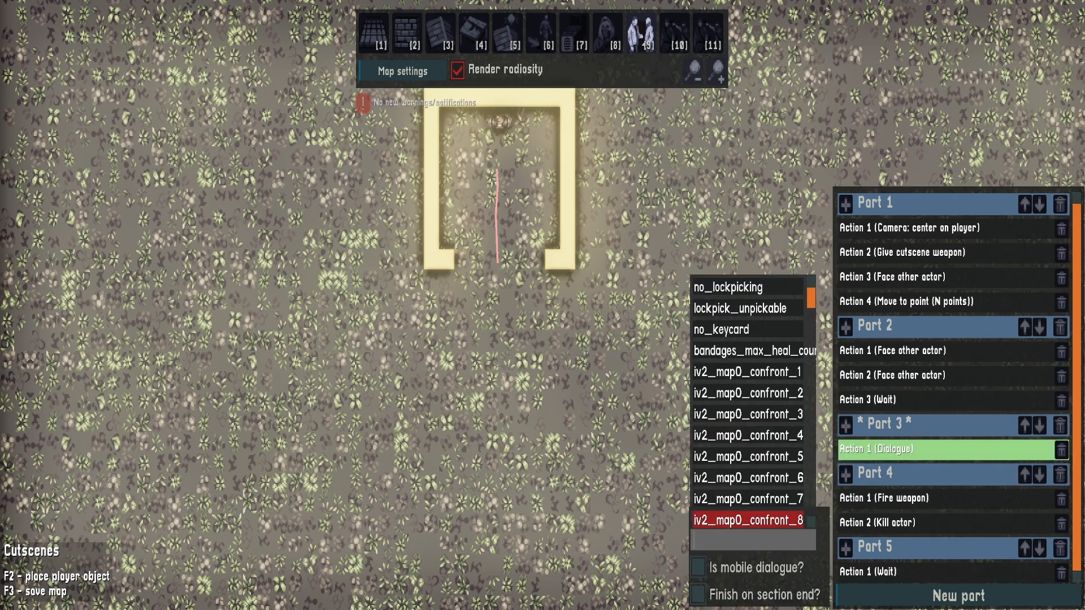
{"action": "type", "text": "tes"}
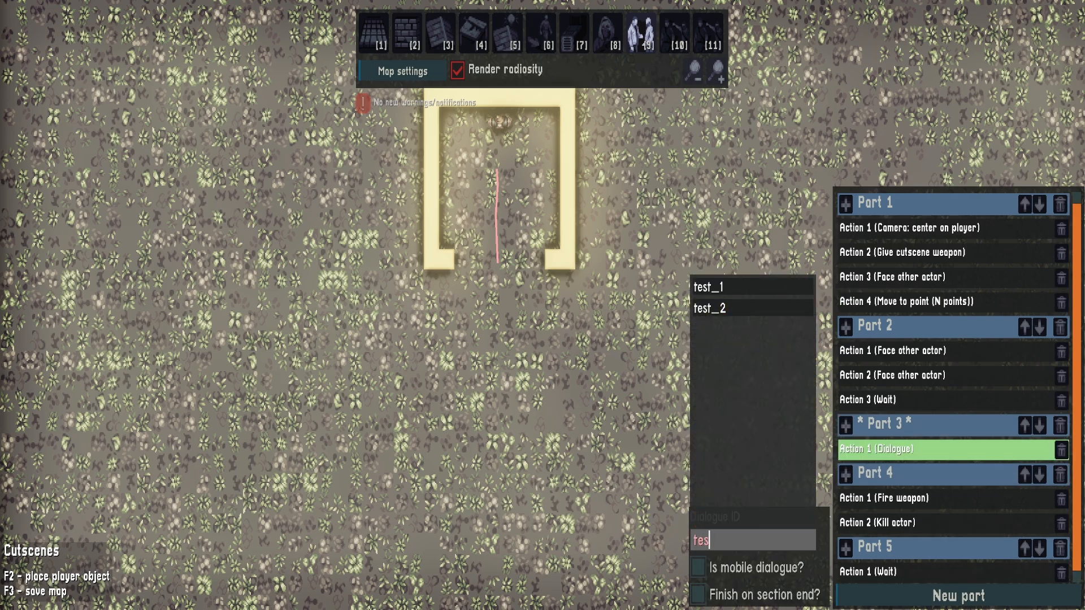
{"action": "key", "text": "Return"}
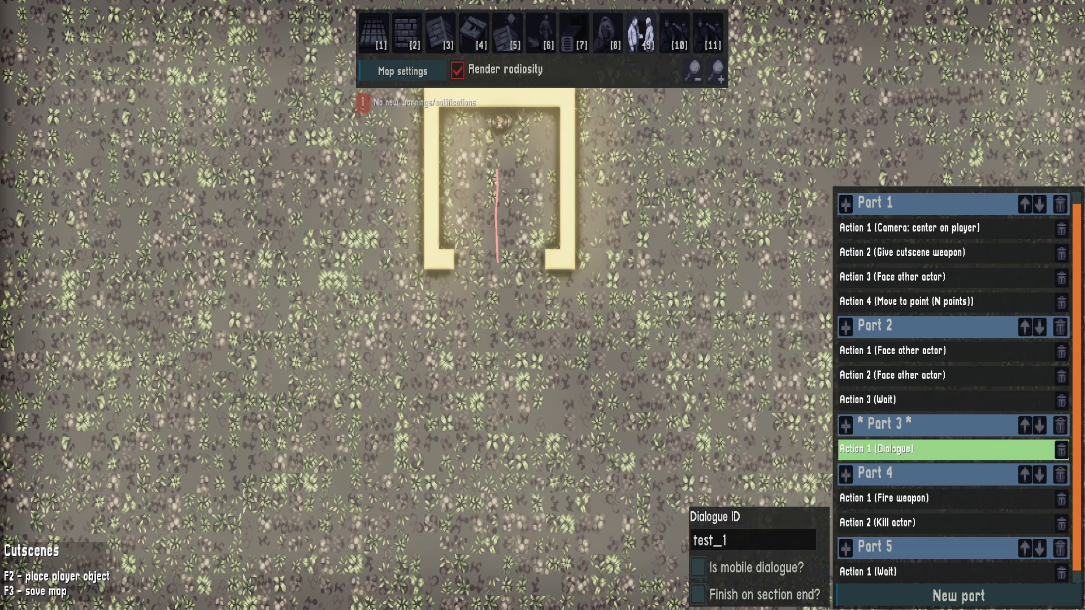
Playtest the cutscene by walking the player into the trigger, advance through both dialogue lines, and return to the map editor
{"action": "key", "text": "F2"}
{"action": "key", "text": "w"}
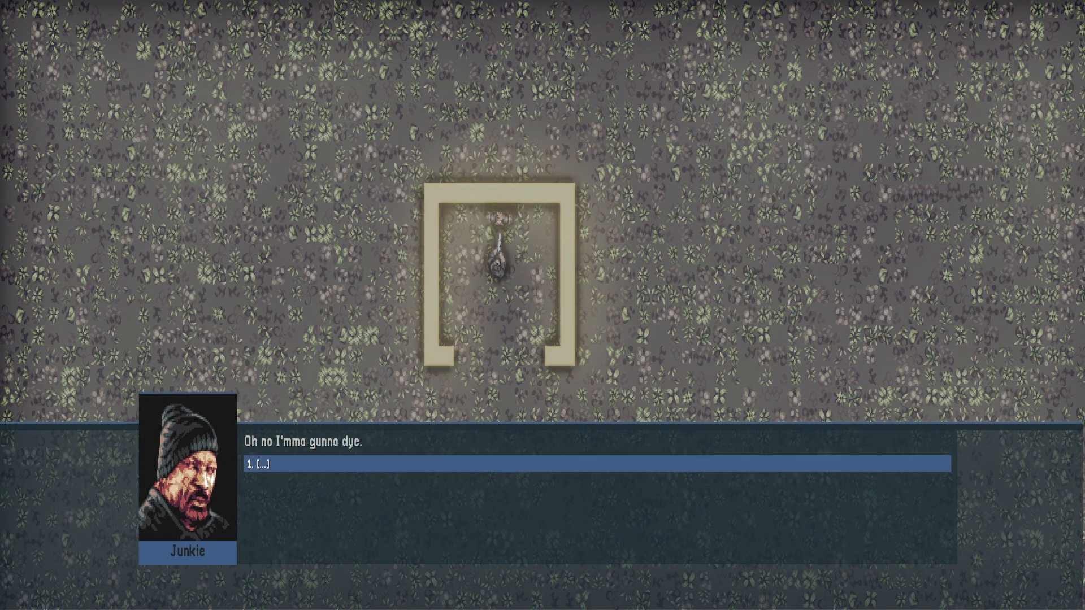
{"action": "key", "text": "Return"}
{"action": "key", "text": "Return"}
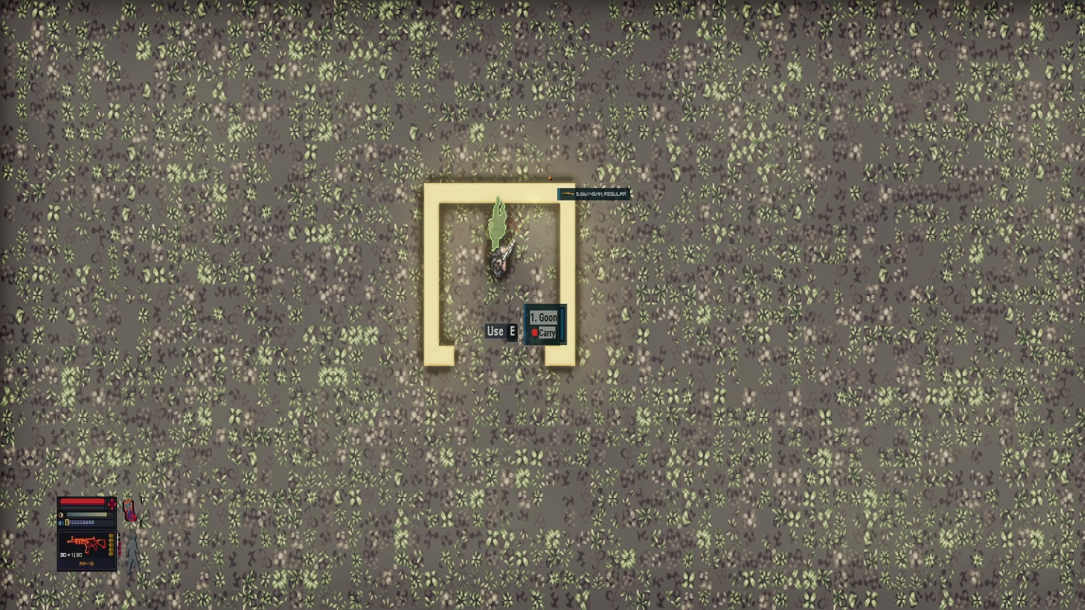
{"action": "key", "text": "s"}
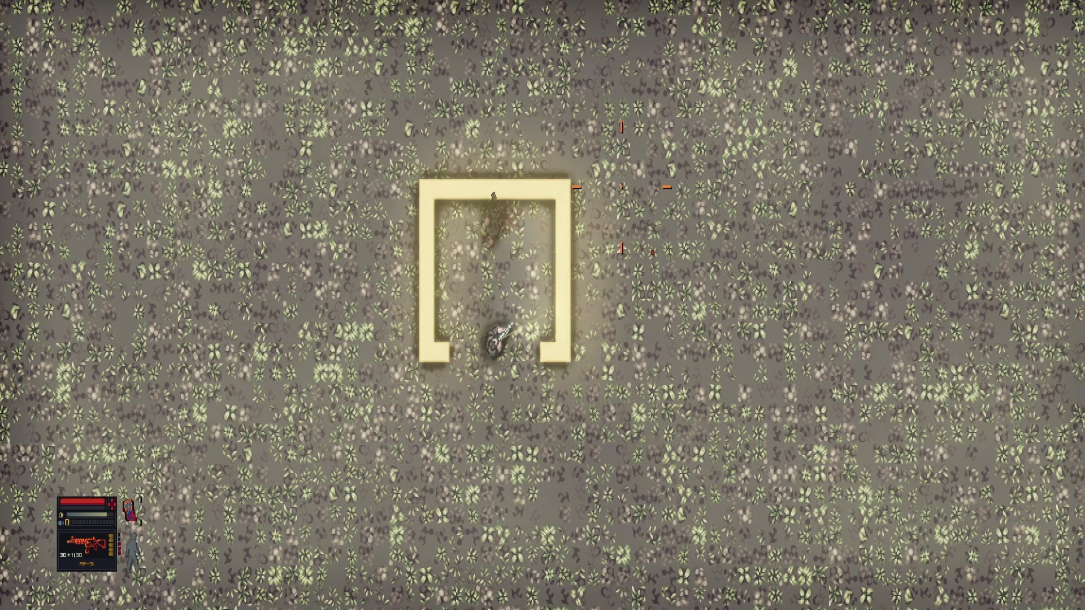
{"action": "key", "text": "s"}
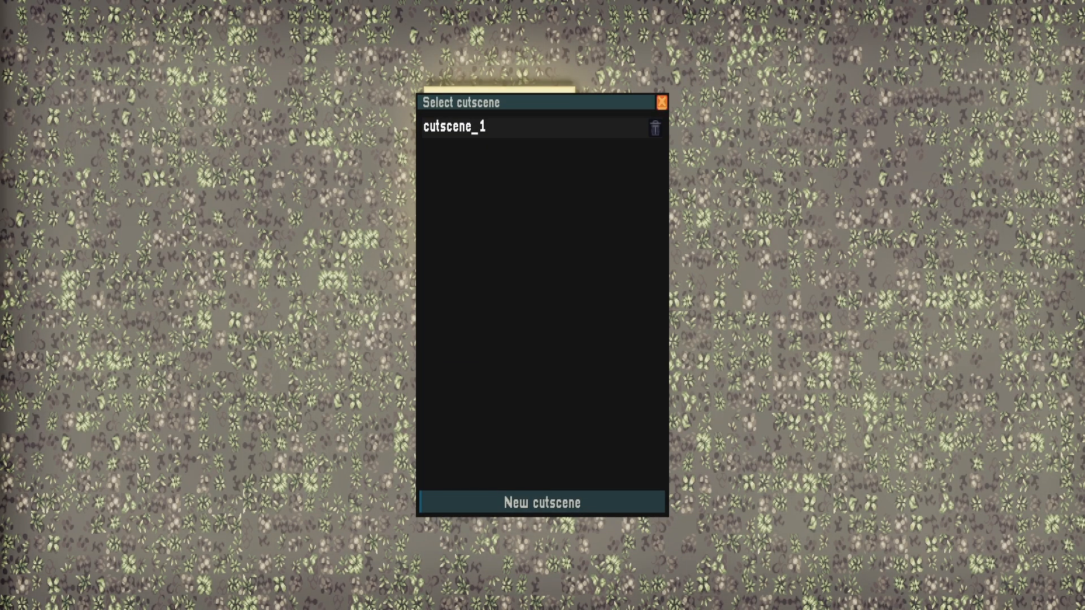
{"action": "left_click", "coordinate": [662, 102]}
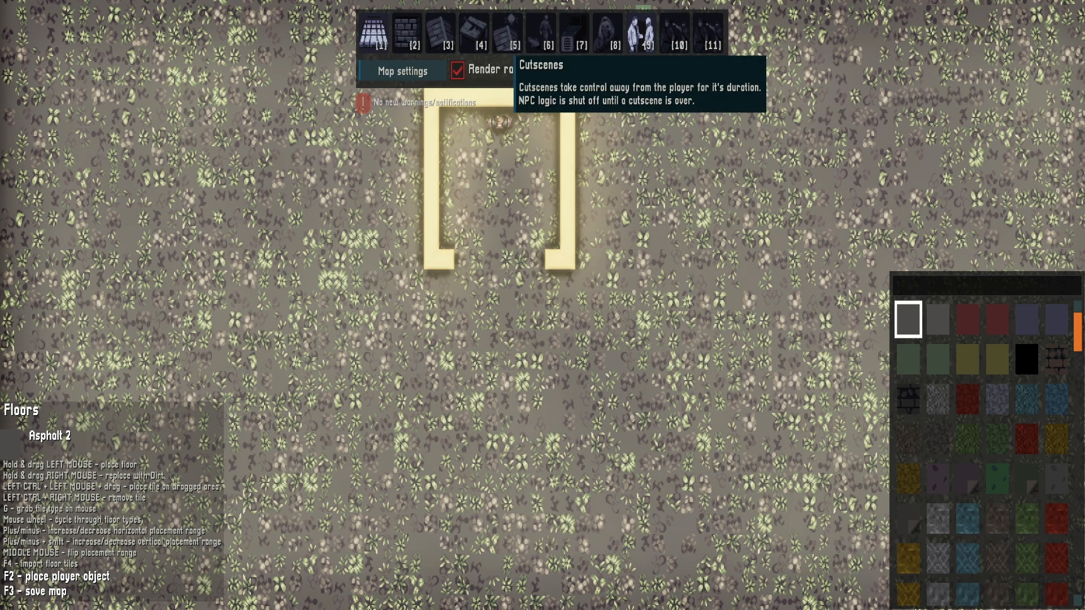
Open cutscene_1 to examine its parts and actions, briefly test-run the map, and close the cutscene selection
{"action": "left_click", "coordinate": [642, 34]}
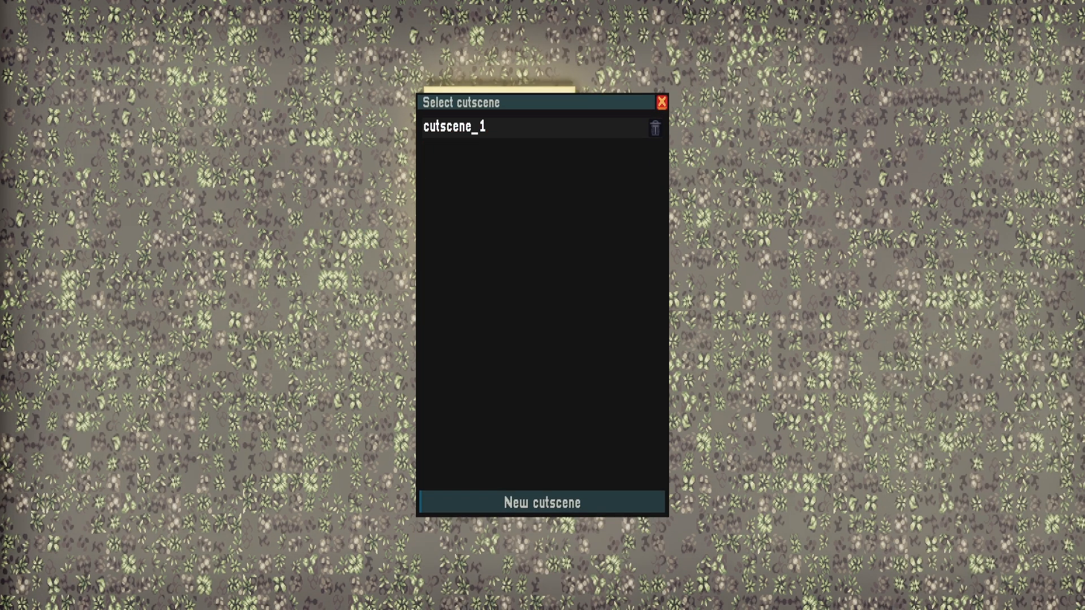
{"action": "left_click", "coordinate": [452, 128]}
{"action": "scroll", "coordinate": [935, 477], "scroll_direction": "down", "scroll_amount": 1}
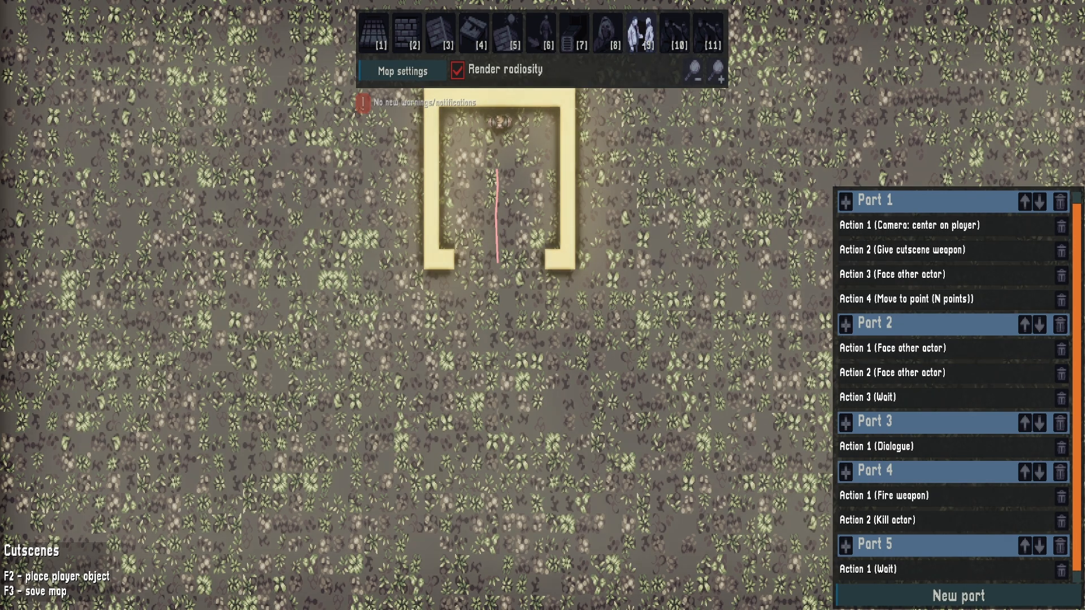
{"action": "key", "text": "F2"}
{"action": "key", "text": "d"}
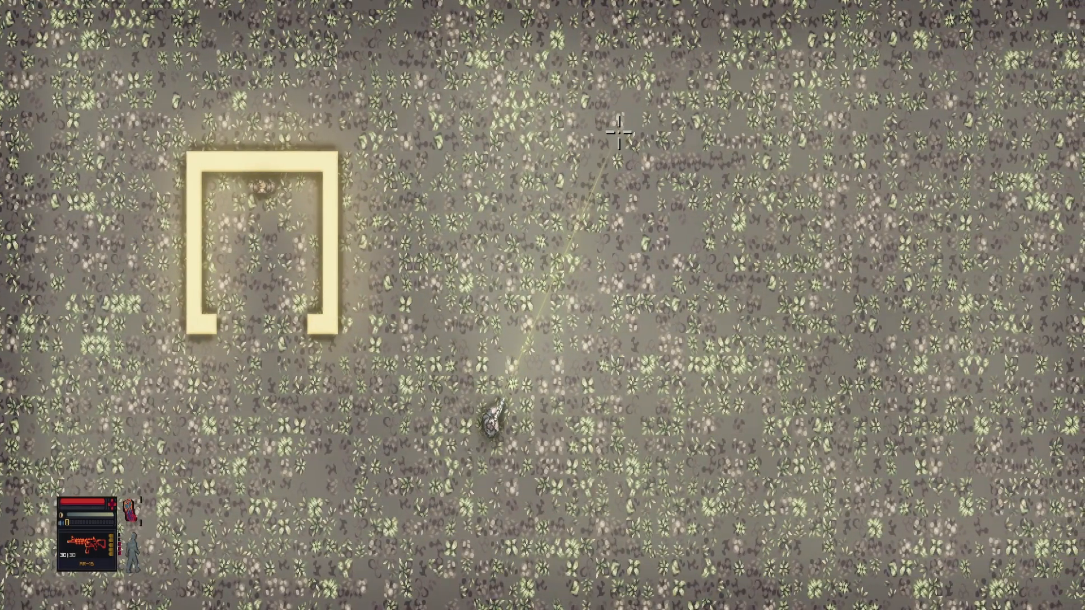
{"action": "key", "text": "F2"}
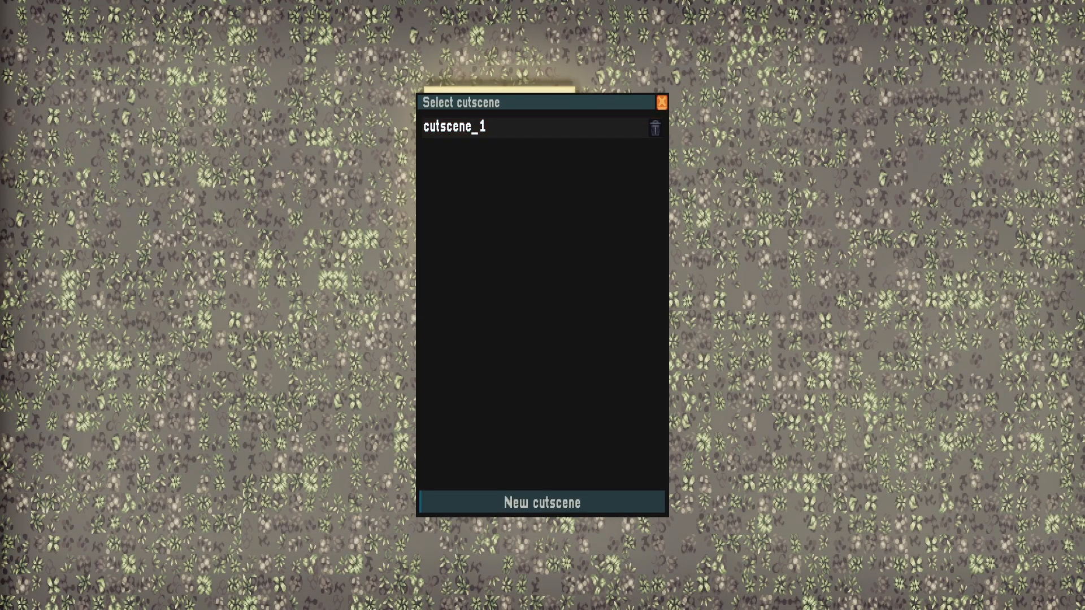
{"action": "left_click", "coordinate": [662, 103]}
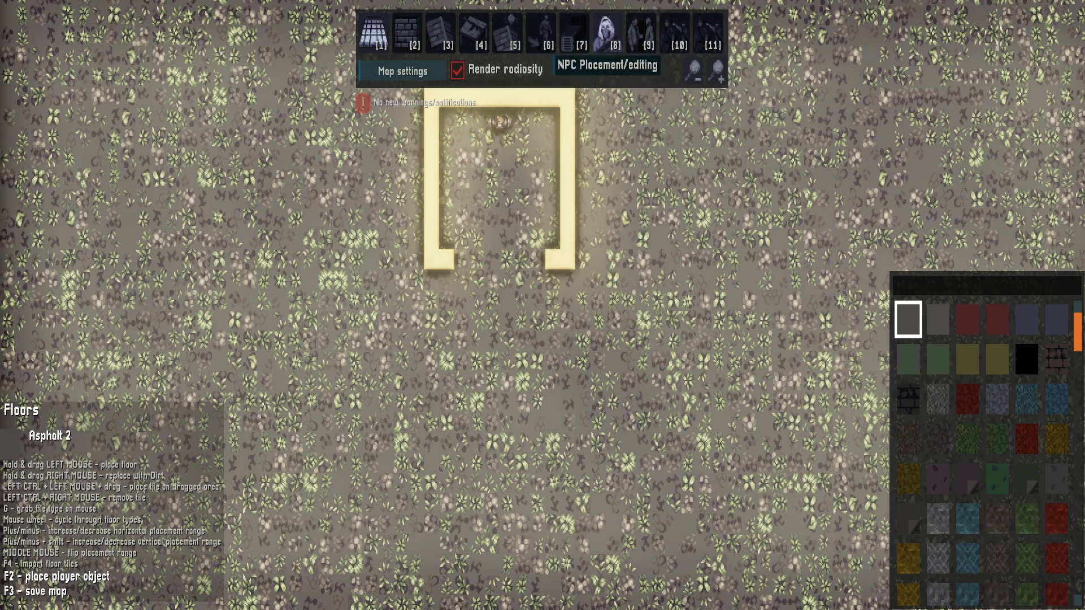
Place two goon NPCs side by side east of the yellow-walled room and set the second goon's start view angle to 180
{"action": "left_click", "coordinate": [607, 32]}
{"action": "key", "text": "F1"}
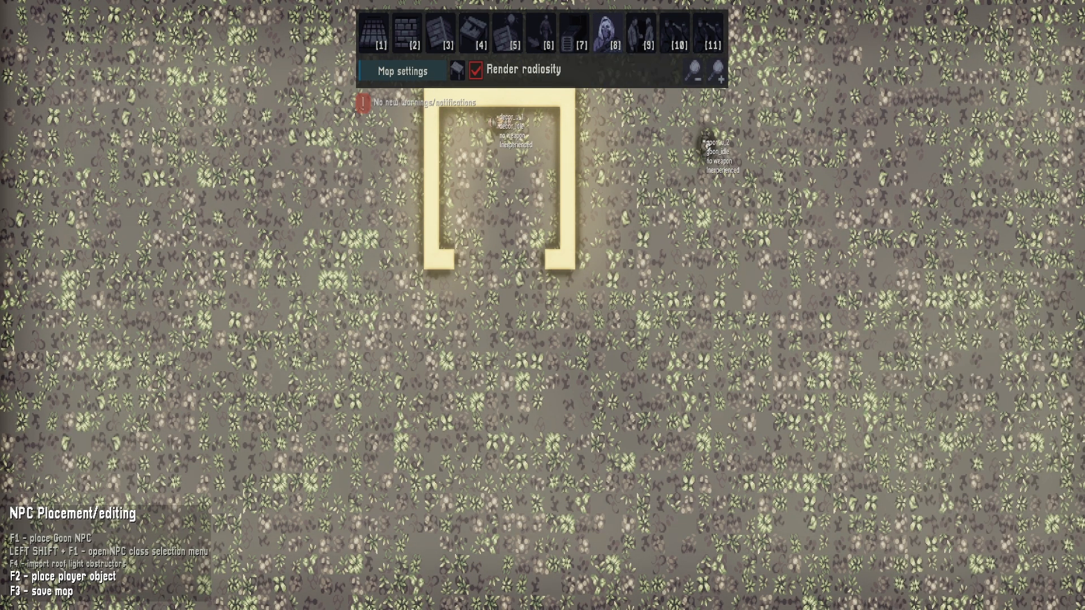
{"action": "key", "text": "F1"}
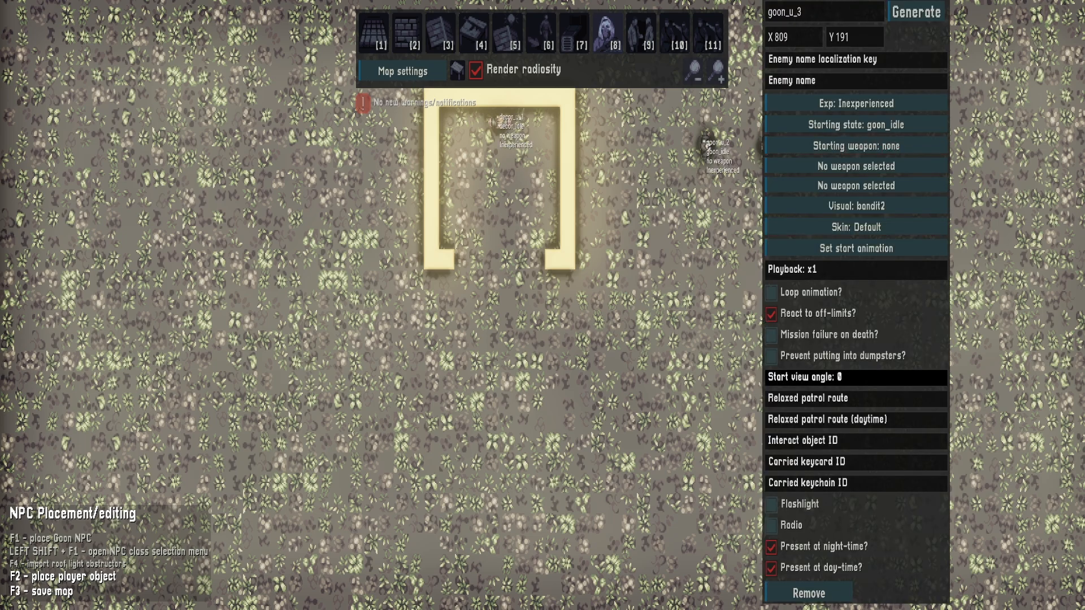
{"action": "type", "text": "80"}
{"action": "key", "text": "BackSpace"}
{"action": "key", "text": "BackSpace"}
{"action": "type", "text": "180"}
{"action": "key", "text": "Escape"}
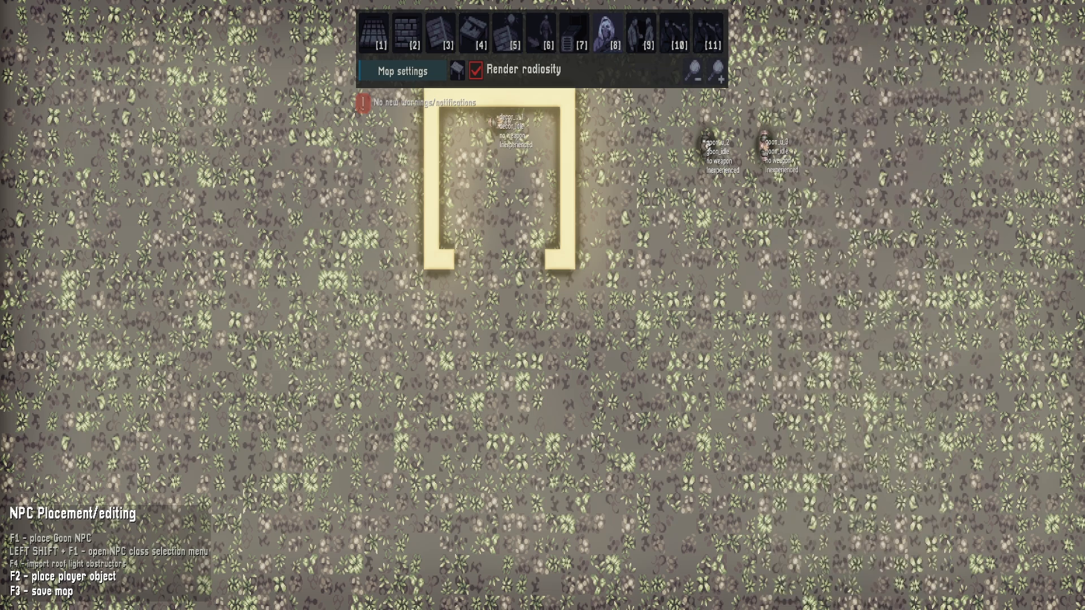
Set the starting state of both new goons, goon_u_3 and goon_u_2, to goon_decor
{"action": "left_click", "coordinate": [766, 145]}
{"action": "left_click", "coordinate": [872, 126]}
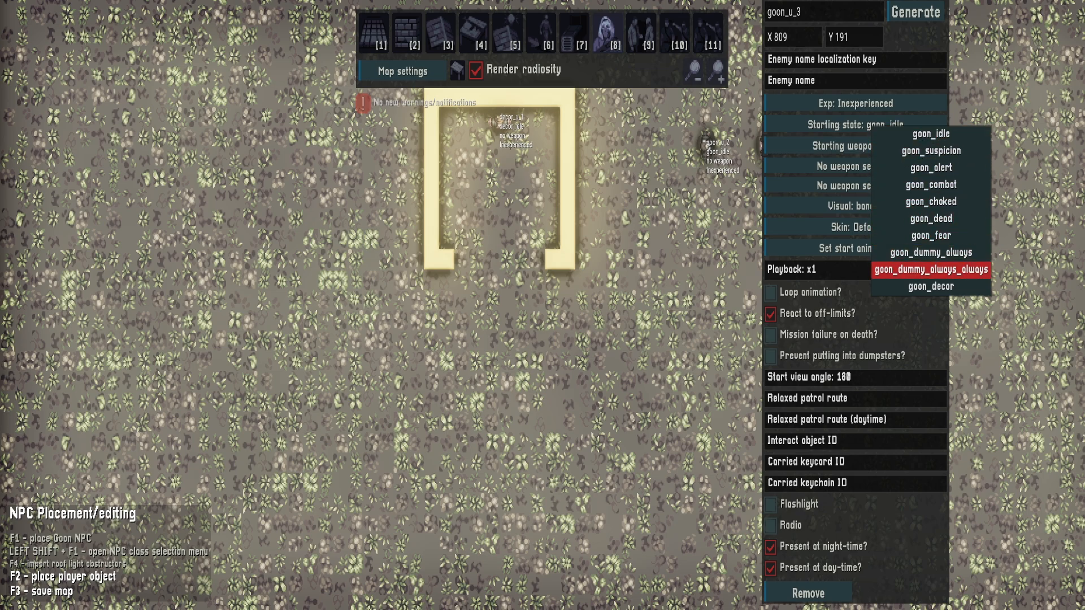
{"action": "left_click", "coordinate": [916, 286]}
{"action": "left_click", "coordinate": [706, 145]}
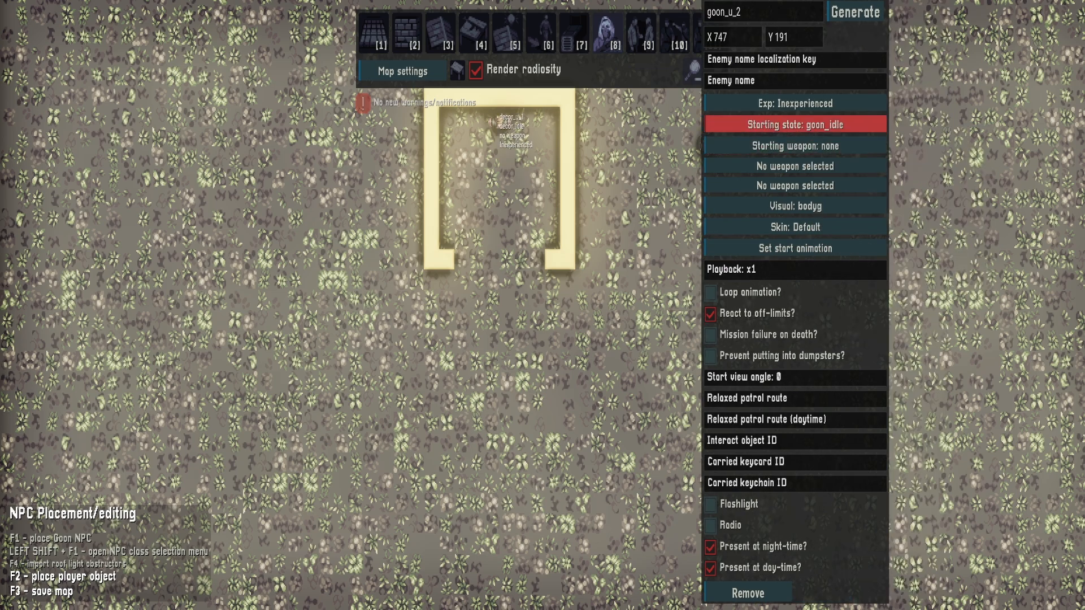
{"action": "left_click", "coordinate": [794, 124]}
{"action": "left_click", "coordinate": [853, 289]}
{"action": "key", "text": "Escape"}
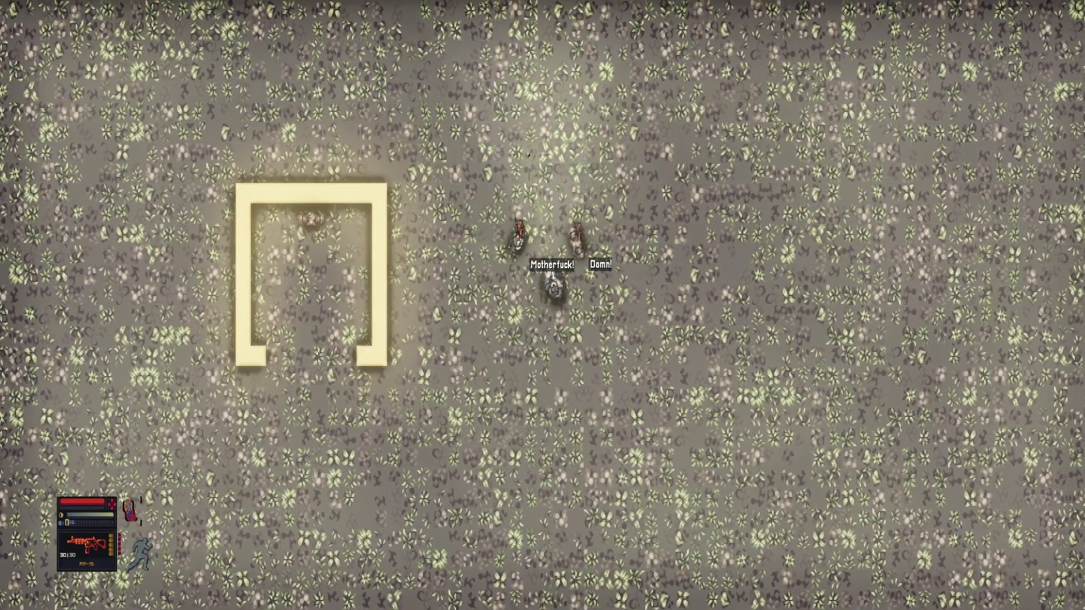
Playtest by walking the player up to the two goons, and restore their starting state to goon_idle
{"action": "key", "text": "w"}
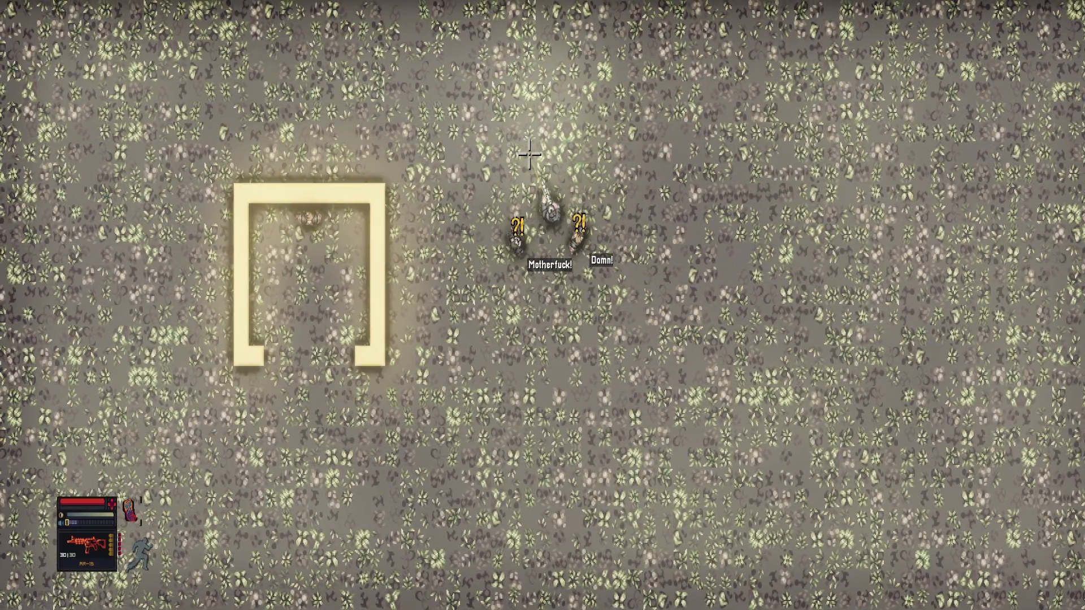
{"action": "key", "text": "a"}
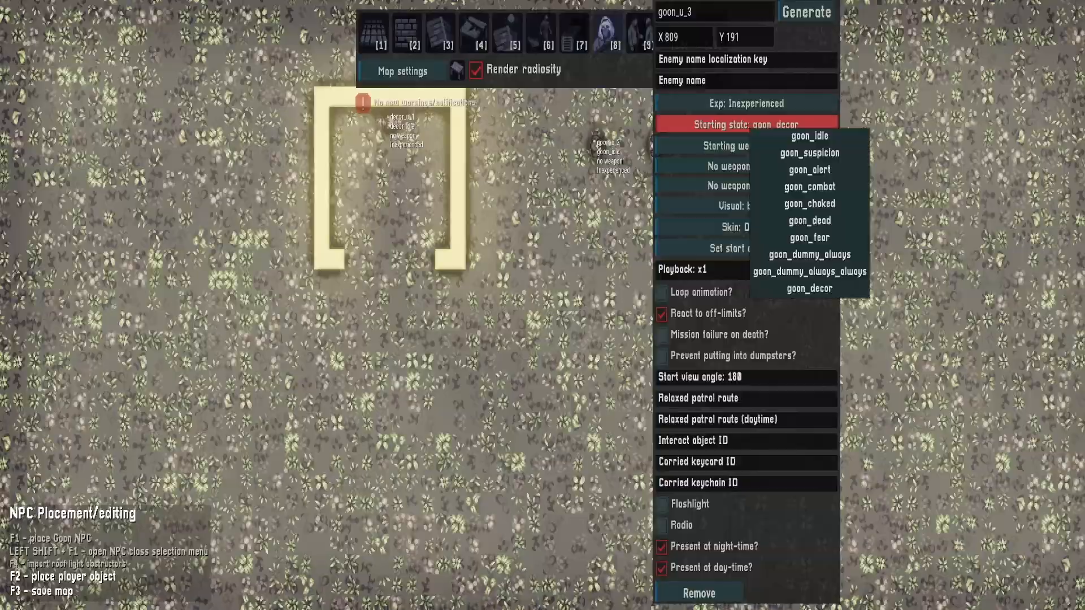
{"action": "left_click", "coordinate": [805, 136]}
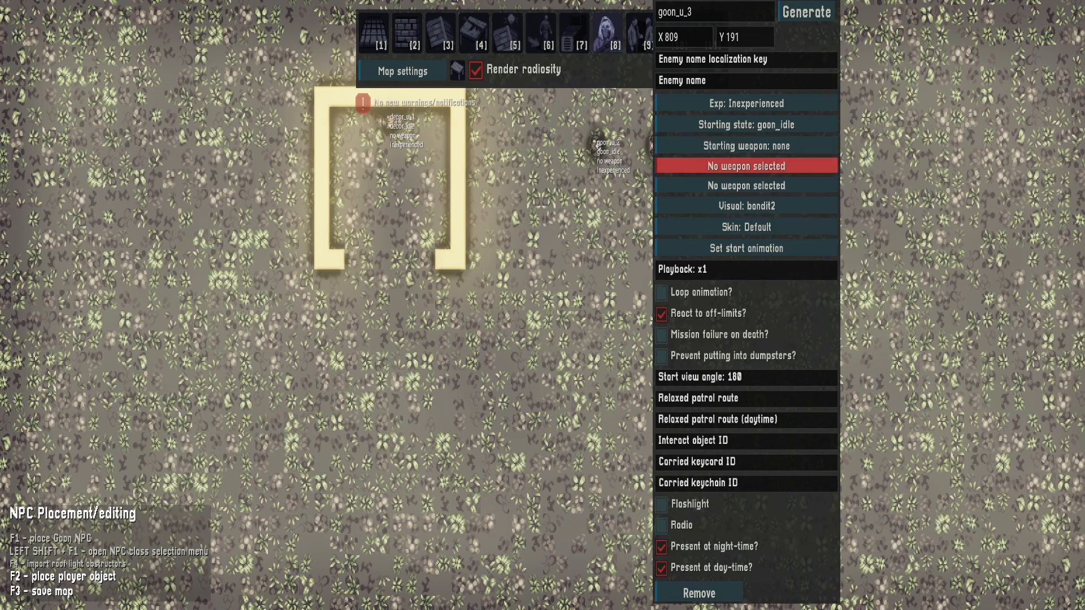
{"action": "key", "text": "d"}
{"action": "key", "text": "Escape"}
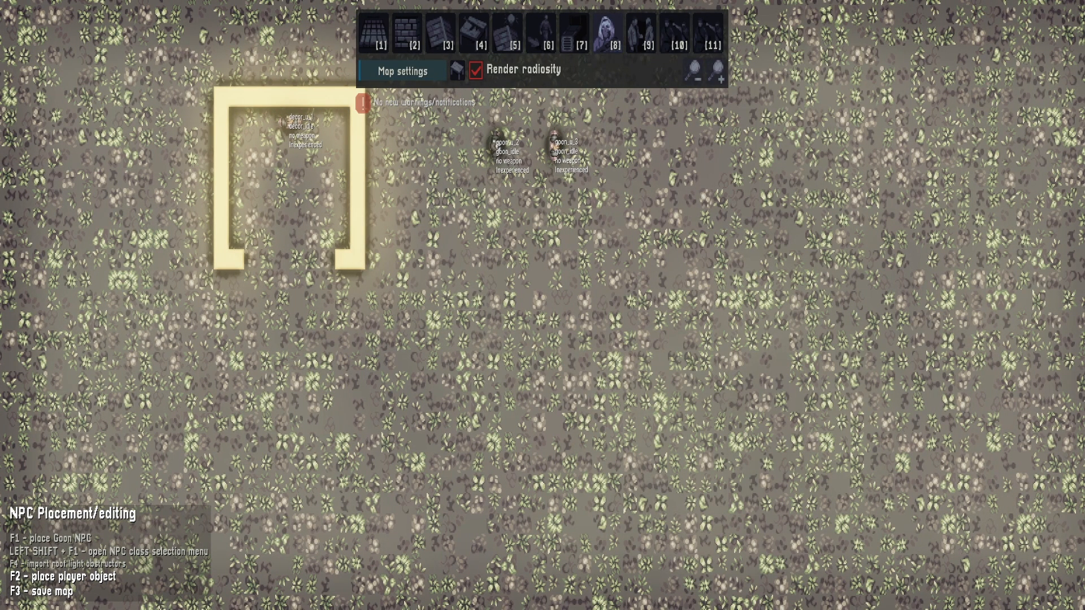
{"action": "left_click", "coordinate": [402, 71]}
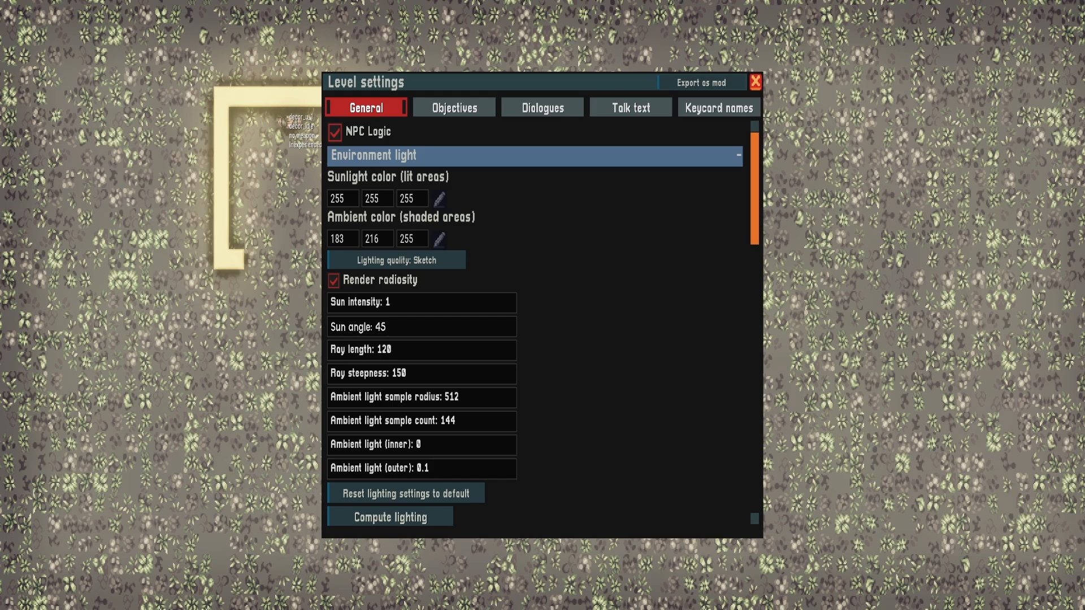
{"action": "key", "text": "Escape"}
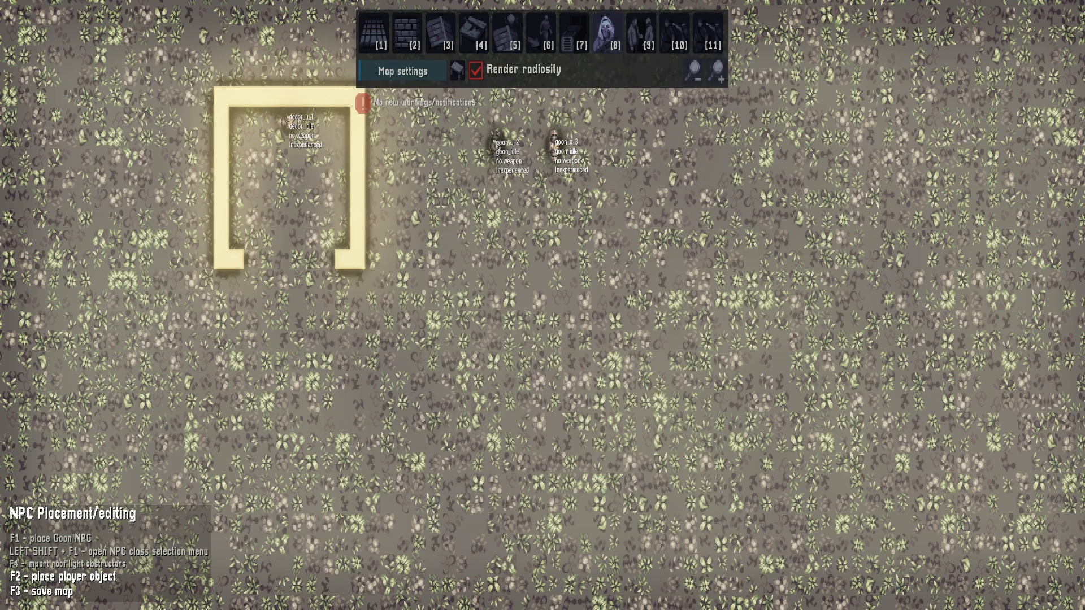
Create a patrol route outside_1 from two points on a horizontal line east of the two goons
{"action": "key", "text": "s"}
{"action": "key", "text": "d"}
{"action": "key", "text": "w"}
{"action": "left_click", "coordinate": [541, 34]}
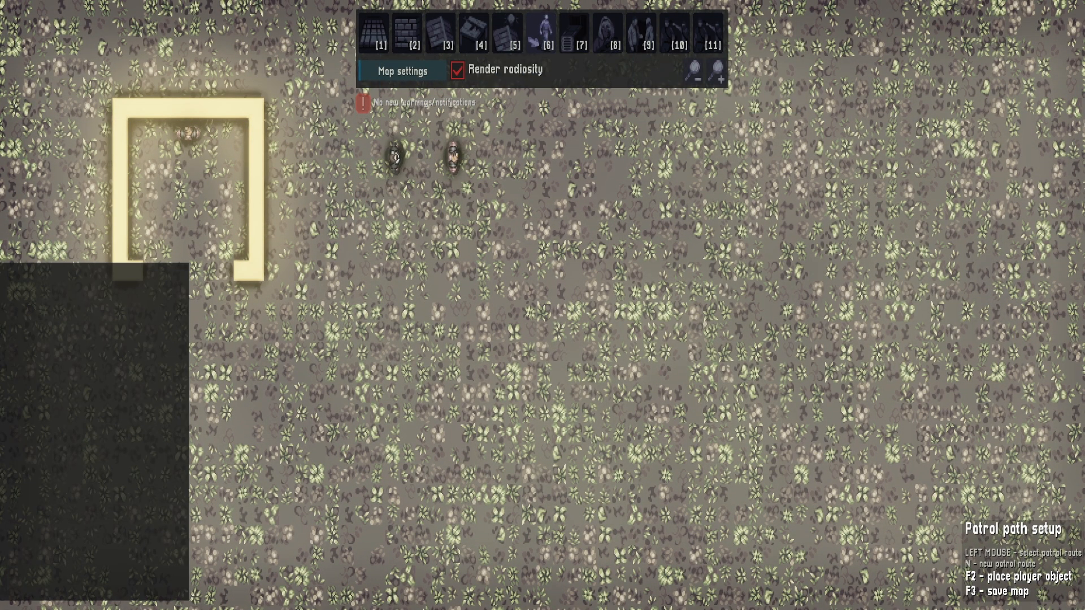
{"action": "key", "text": "n"}
{"action": "left_click", "coordinate": [650, 149]}
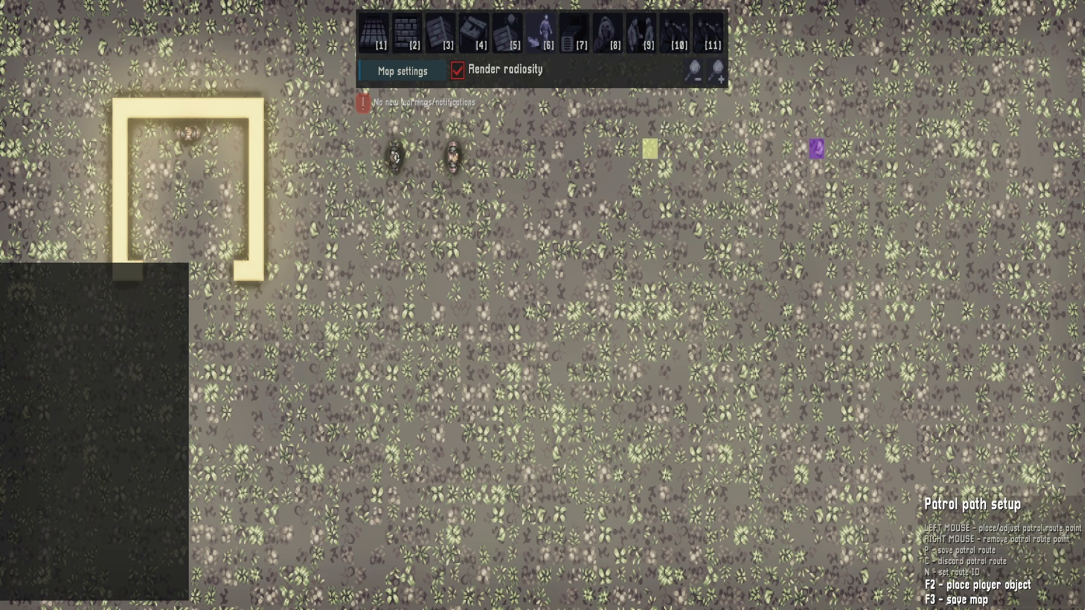
{"action": "left_click", "coordinate": [892, 148]}
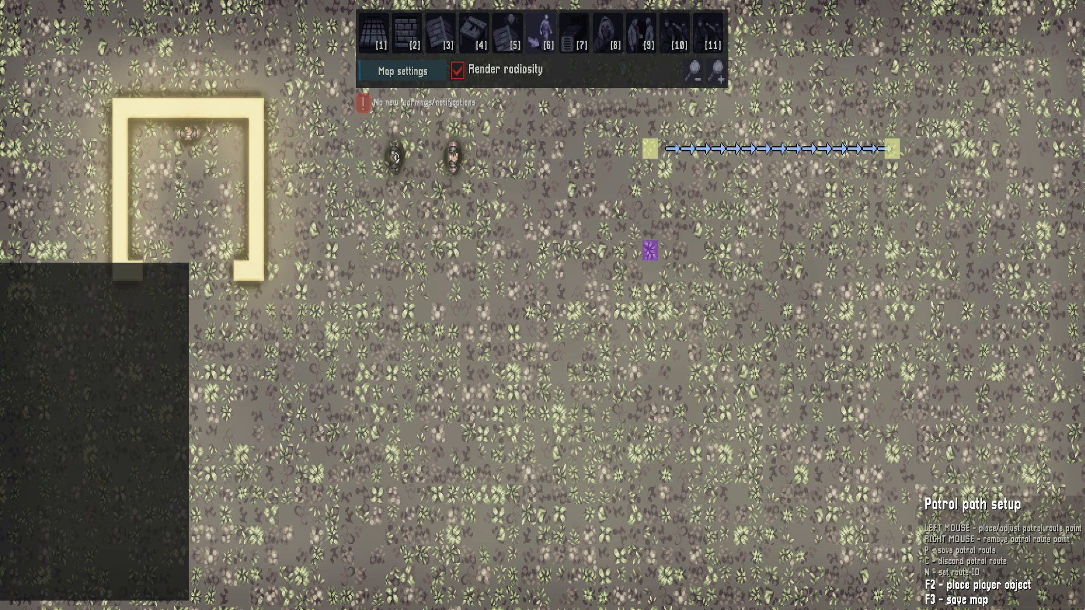
{"action": "key", "text": "p"}
{"action": "key", "text": "Return"}
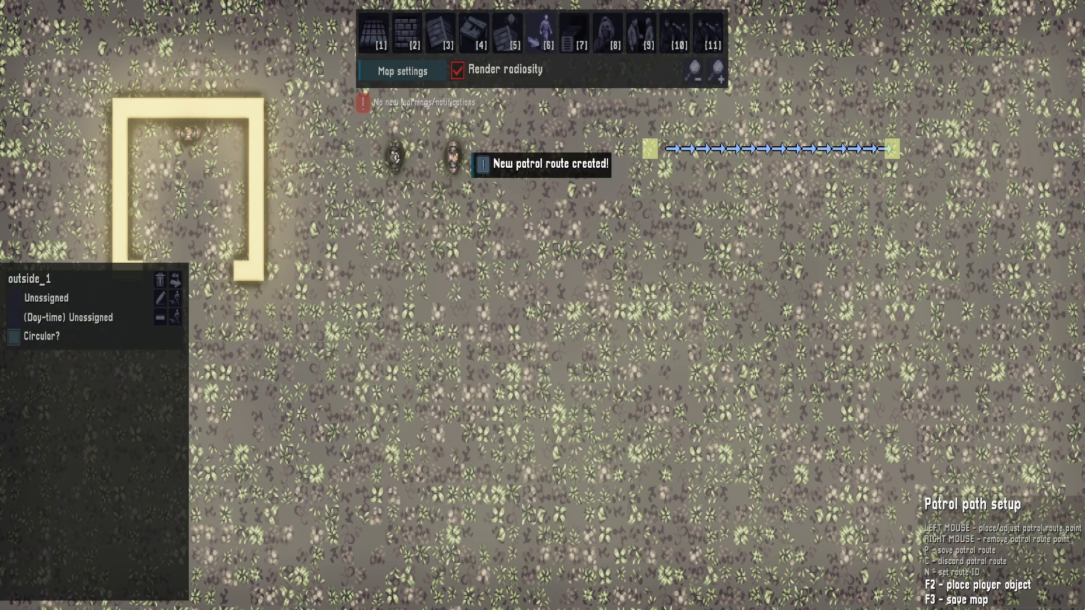
Create a second two-point patrol route, outside_2, running parallel below outside_1
{"action": "left_click", "coordinate": [650, 250]}
{"action": "left_click", "coordinate": [892, 251]}
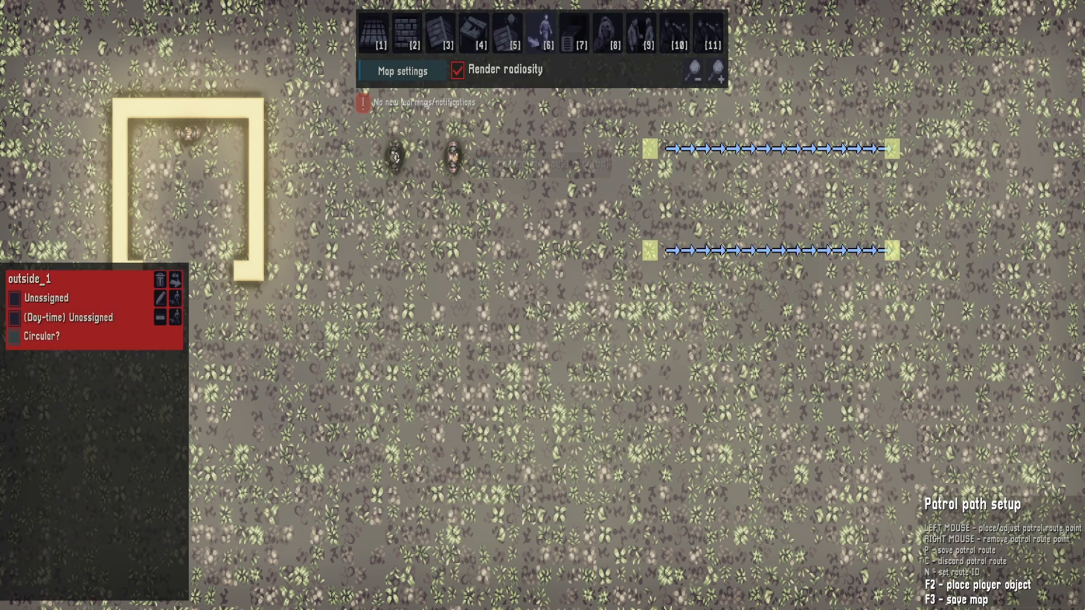
{"action": "key", "text": "p"}
{"action": "key", "text": "Return"}
{"action": "key", "text": "w"}
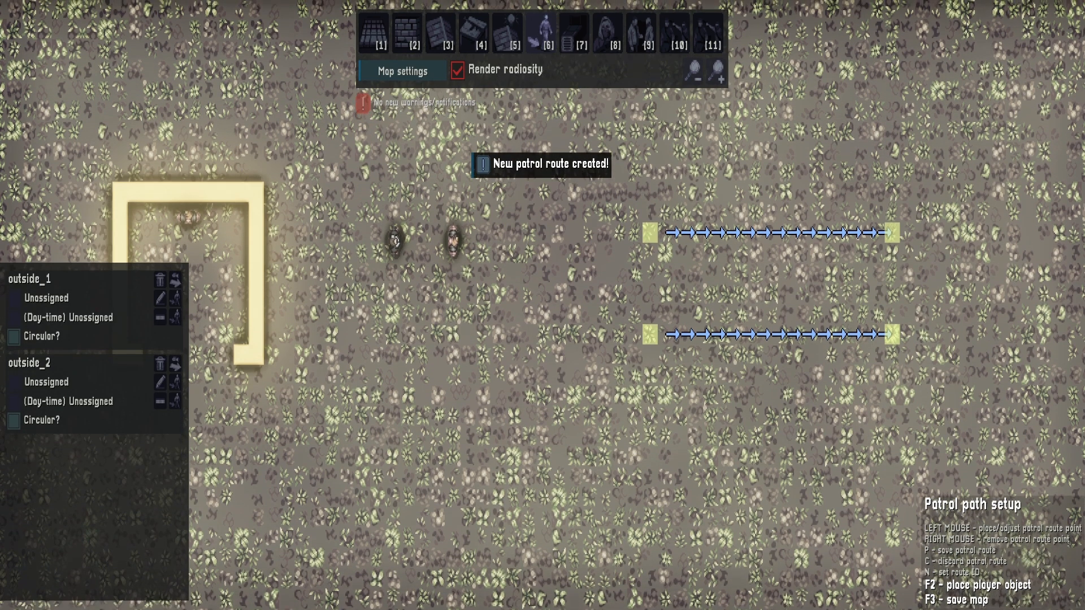
{"action": "key", "text": "a"}
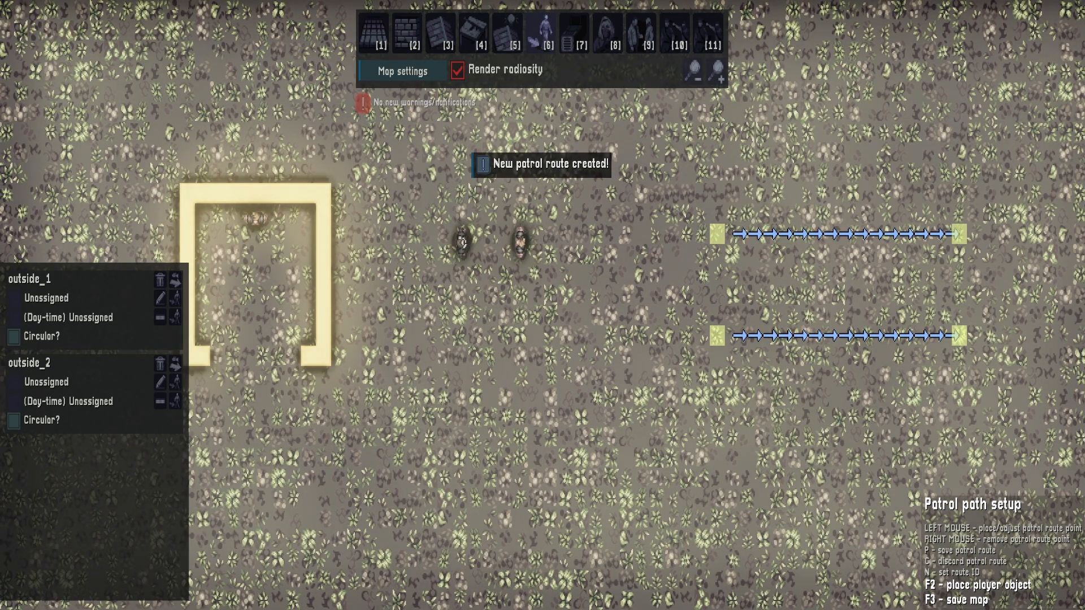
{"action": "key", "text": "a"}
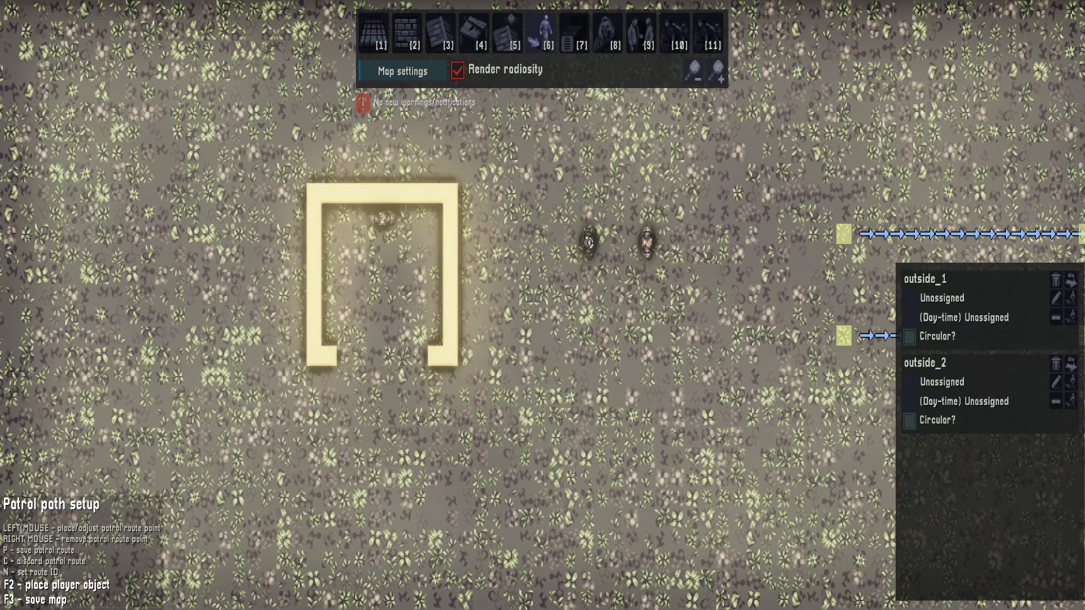
{"action": "key", "text": "d"}
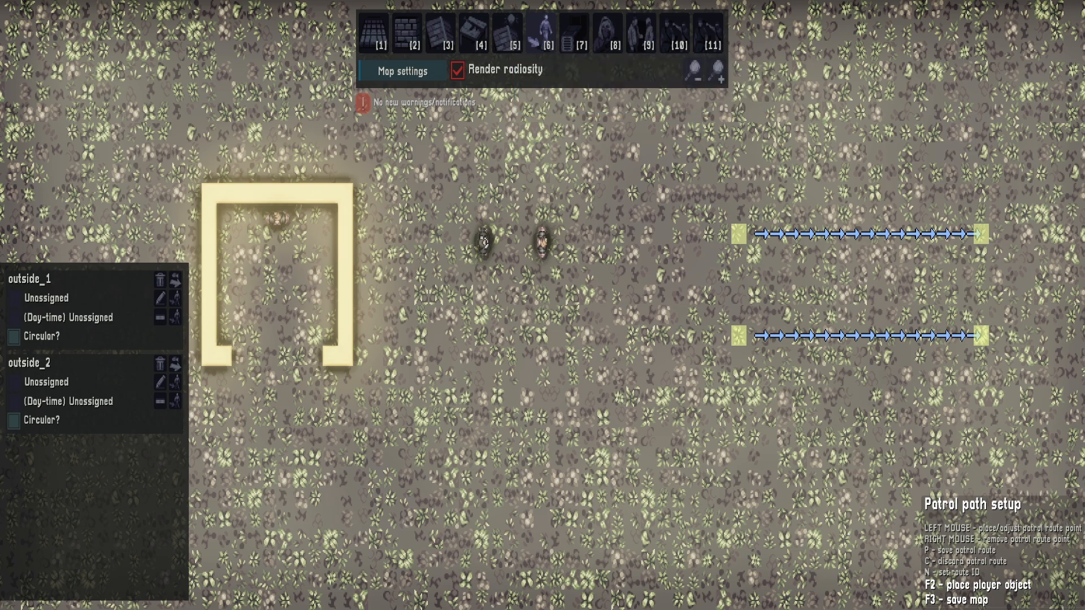
Create a new scene and add a Set patrol route action to its Part 1
{"action": "left_click", "coordinate": [608, 31]}
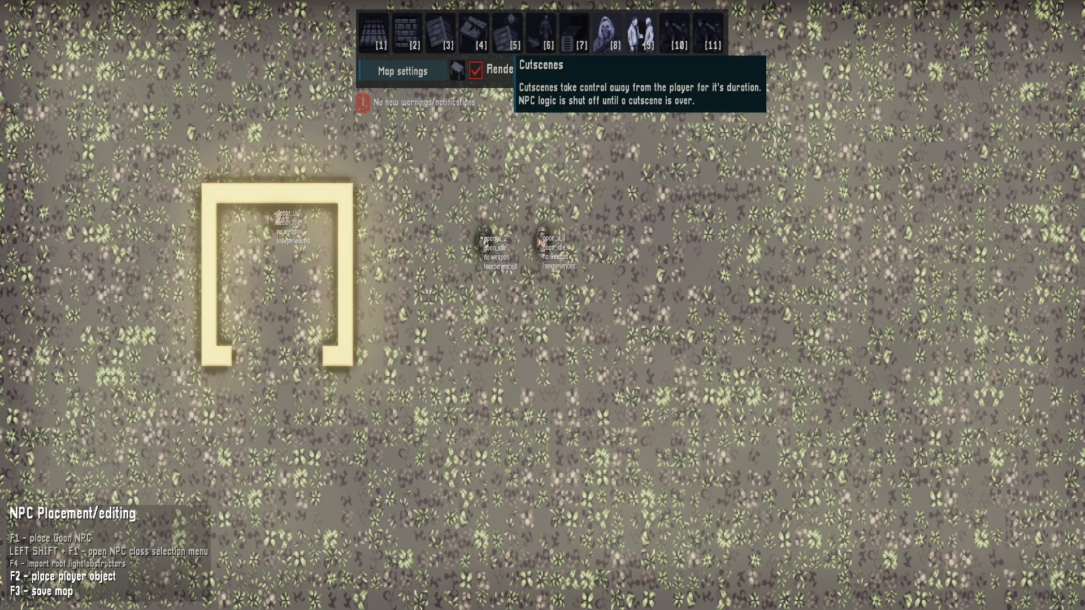
{"action": "left_click", "coordinate": [641, 32]}
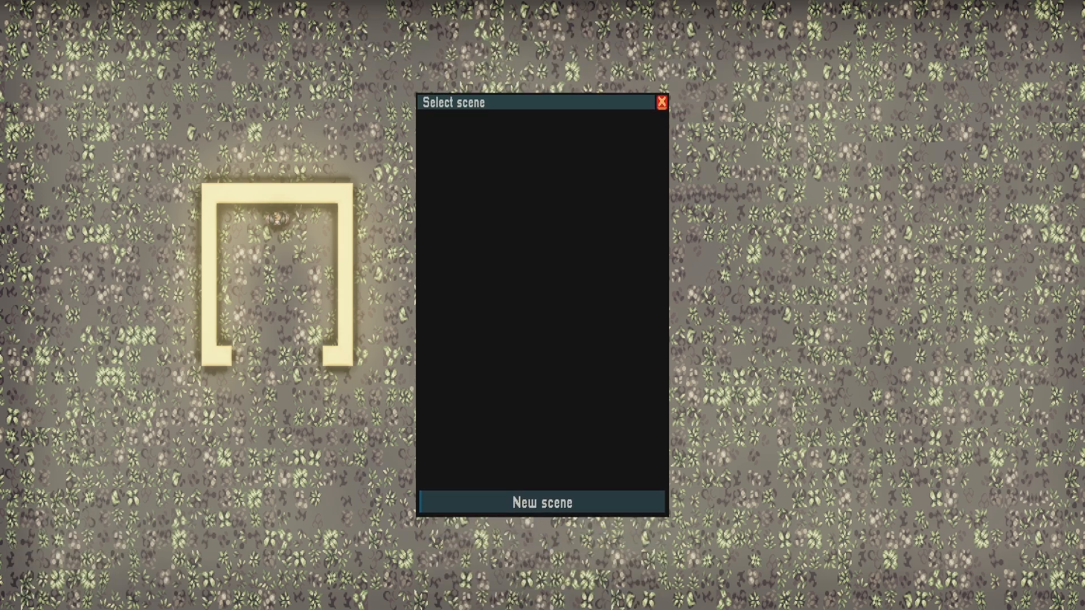
{"action": "left_click", "coordinate": [542, 502]}
{"action": "left_click", "coordinate": [543, 326]}
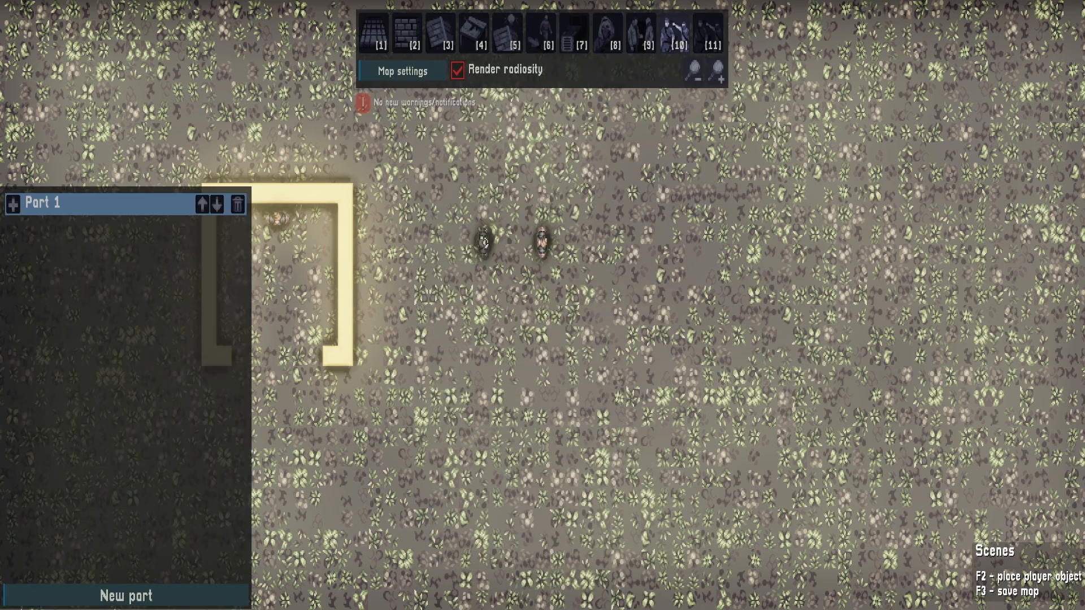
{"action": "left_click", "coordinate": [13, 205]}
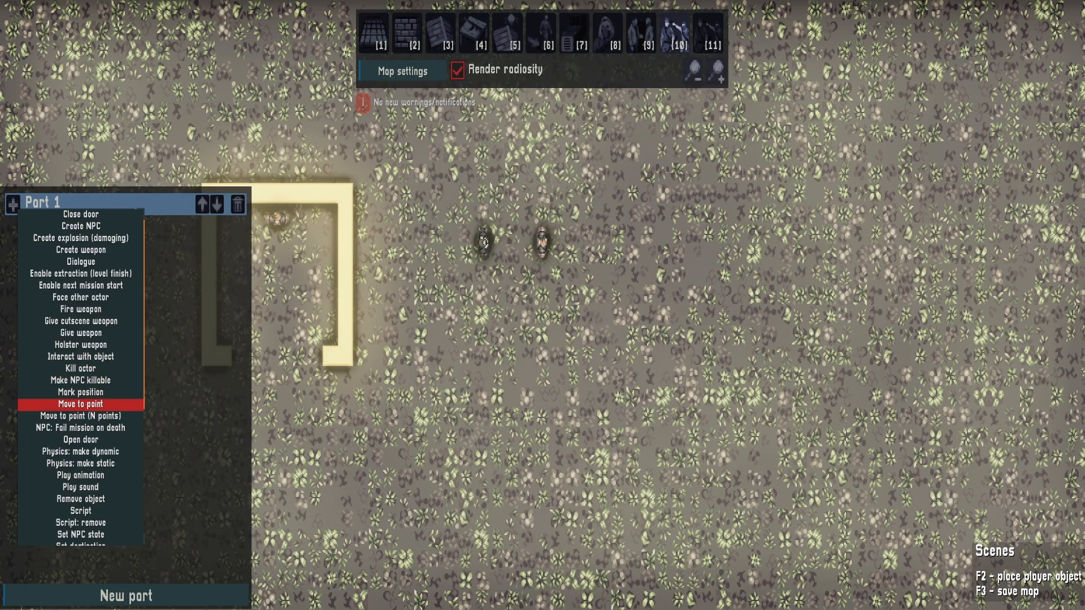
{"action": "scroll", "coordinate": [81, 427], "scroll_direction": "down", "scroll_amount": 3}
{"action": "scroll", "coordinate": [81, 430], "scroll_direction": "down", "scroll_amount": 3}
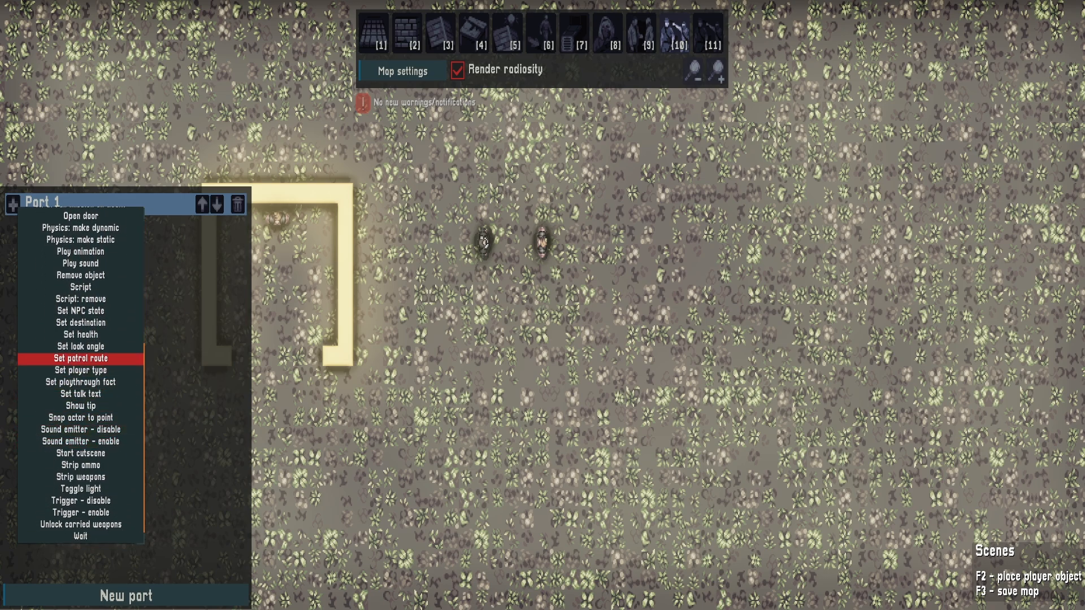
{"action": "left_click", "coordinate": [80, 359]}
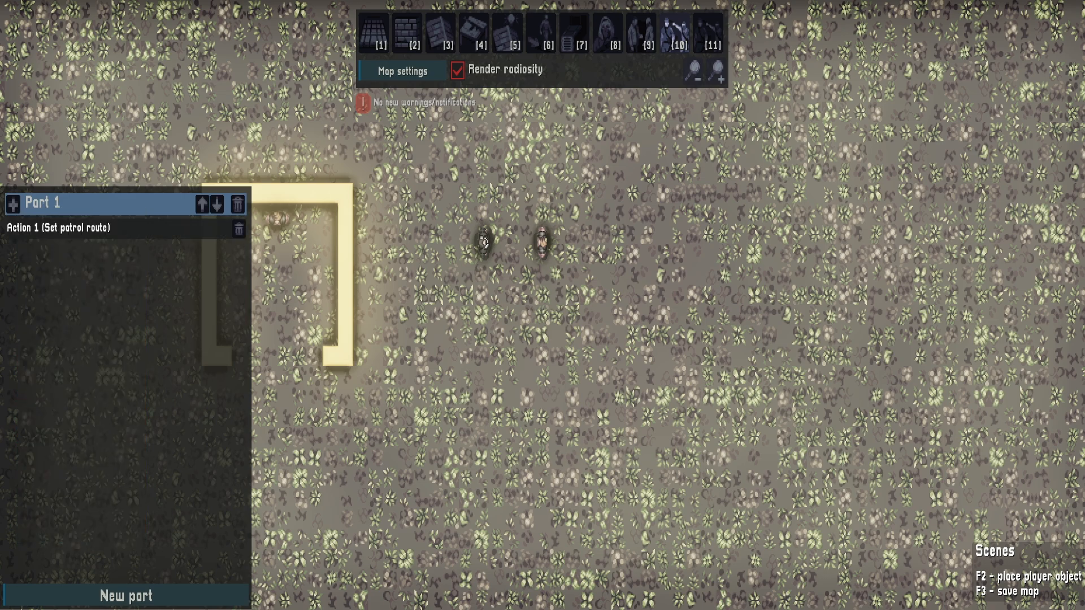
Set the Part 1 patrol route action to NPC goon_u_2 and patrol route outside_1
{"action": "left_click", "coordinate": [56, 227]}
{"action": "left_click", "coordinate": [339, 547]}
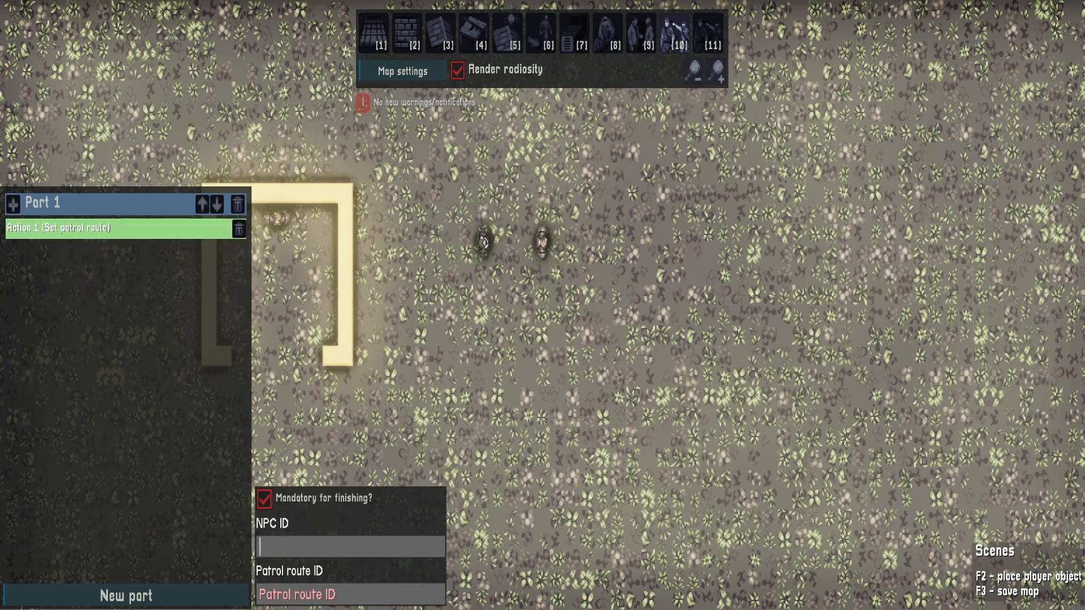
{"action": "type", "text": "g"}
{"action": "left_click", "coordinate": [316, 315]}
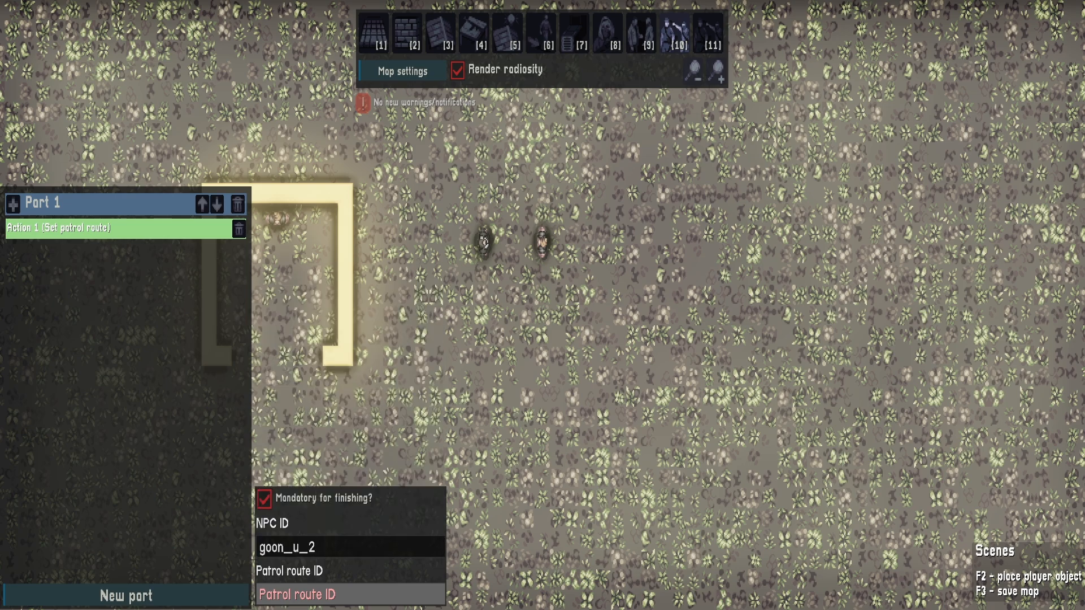
{"action": "left_click", "coordinate": [351, 594]}
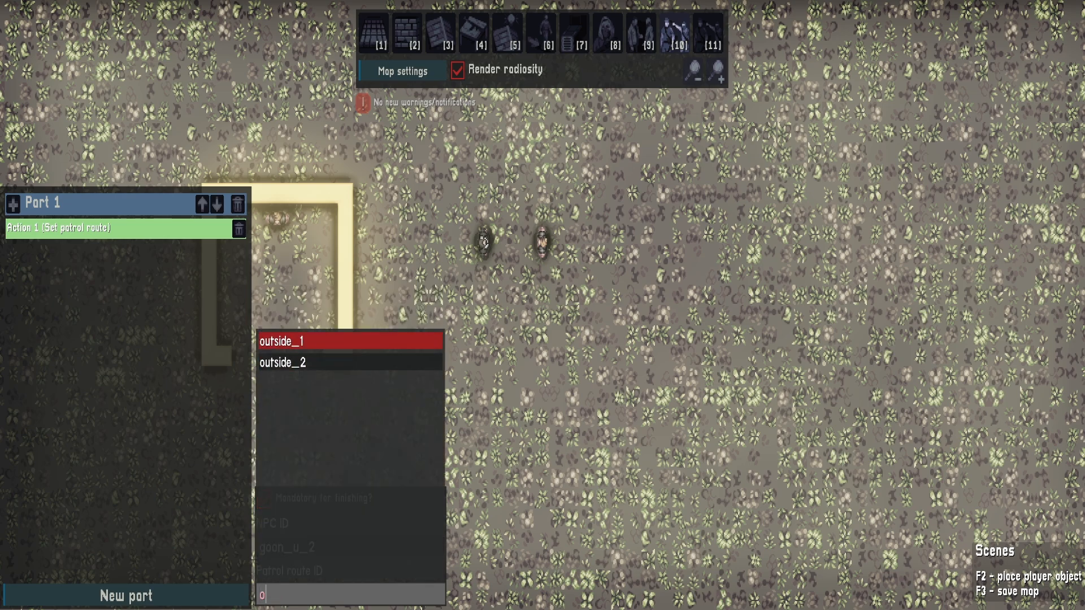
{"action": "left_click", "coordinate": [316, 342]}
Add a second Set patrol route action to Part 1, assigning NPC goon_u_3 to route outside_2
{"action": "left_click", "coordinate": [13, 205]}
{"action": "scroll", "coordinate": [75, 451], "scroll_direction": "down", "scroll_amount": 5}
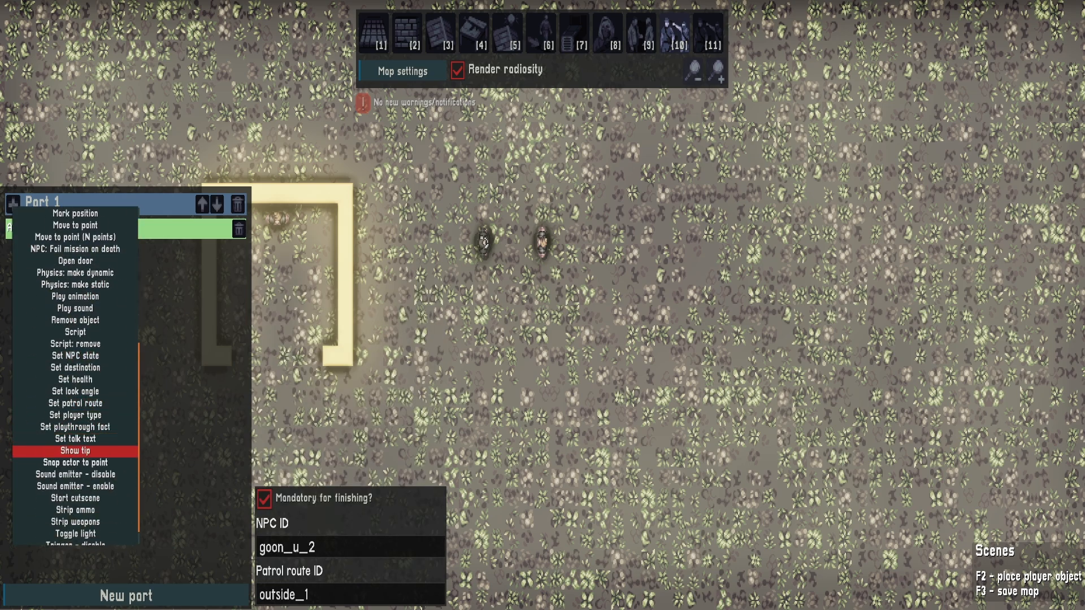
{"action": "left_click", "coordinate": [75, 358]}
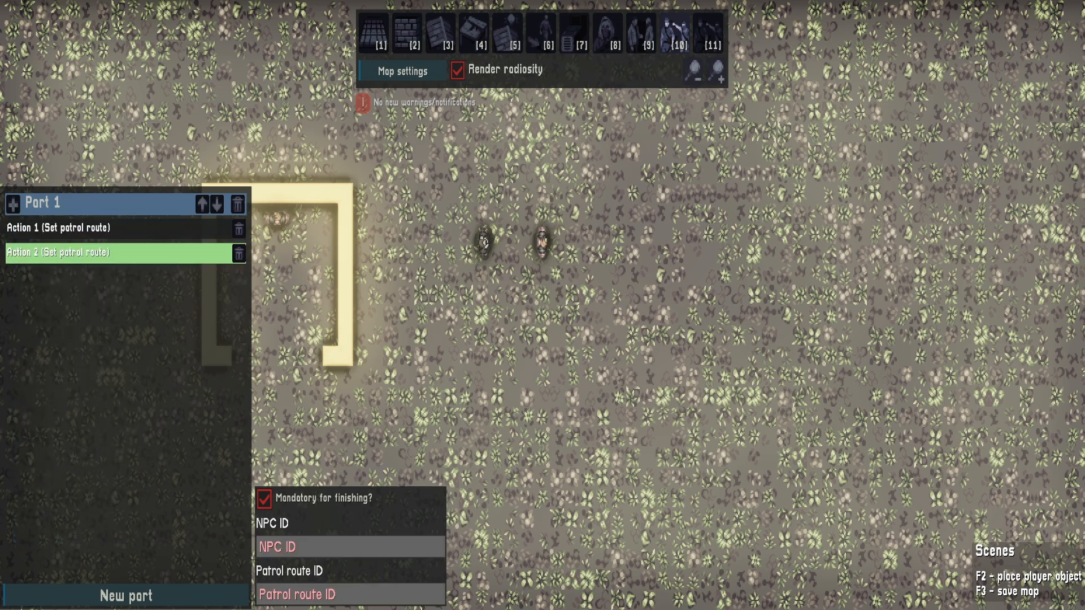
{"action": "left_click", "coordinate": [350, 547]}
{"action": "type", "text": "g"}
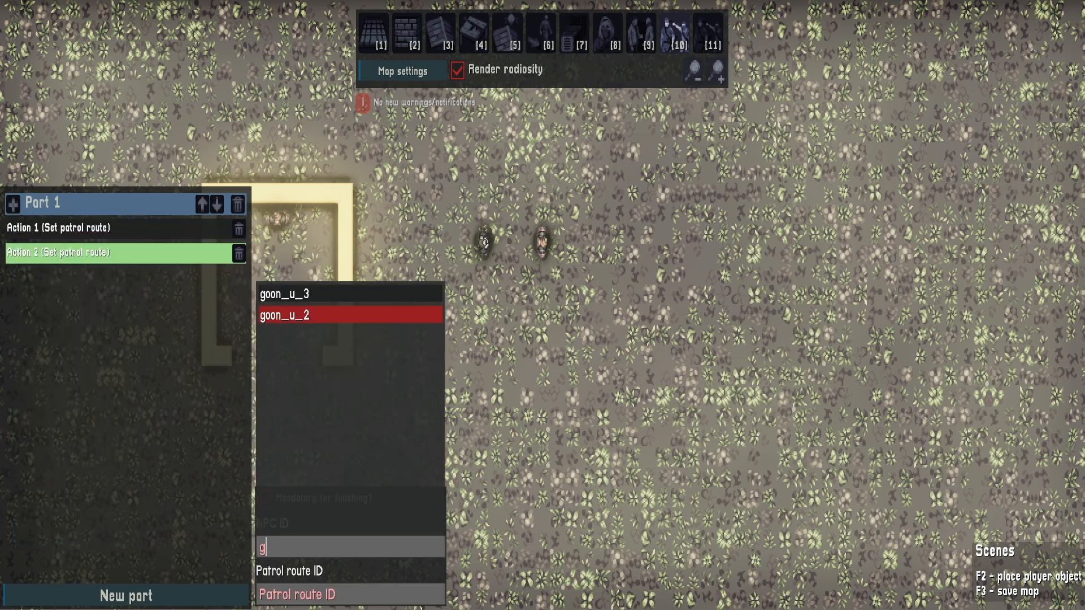
{"action": "left_click", "coordinate": [316, 294]}
{"action": "left_click", "coordinate": [350, 595]}
{"action": "type", "text": "o"}
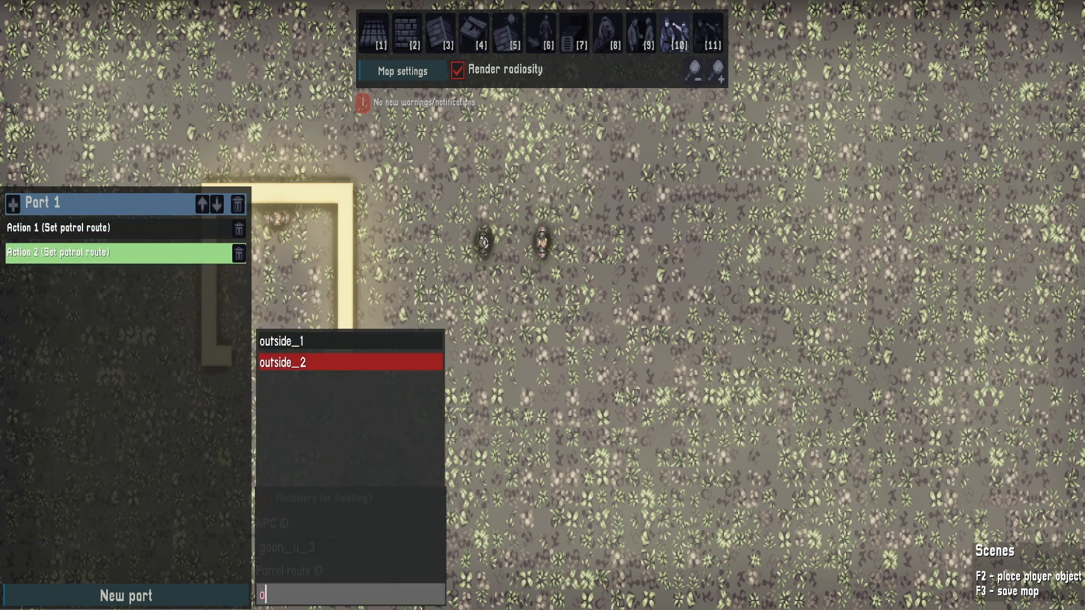
{"action": "left_click", "coordinate": [317, 363]}
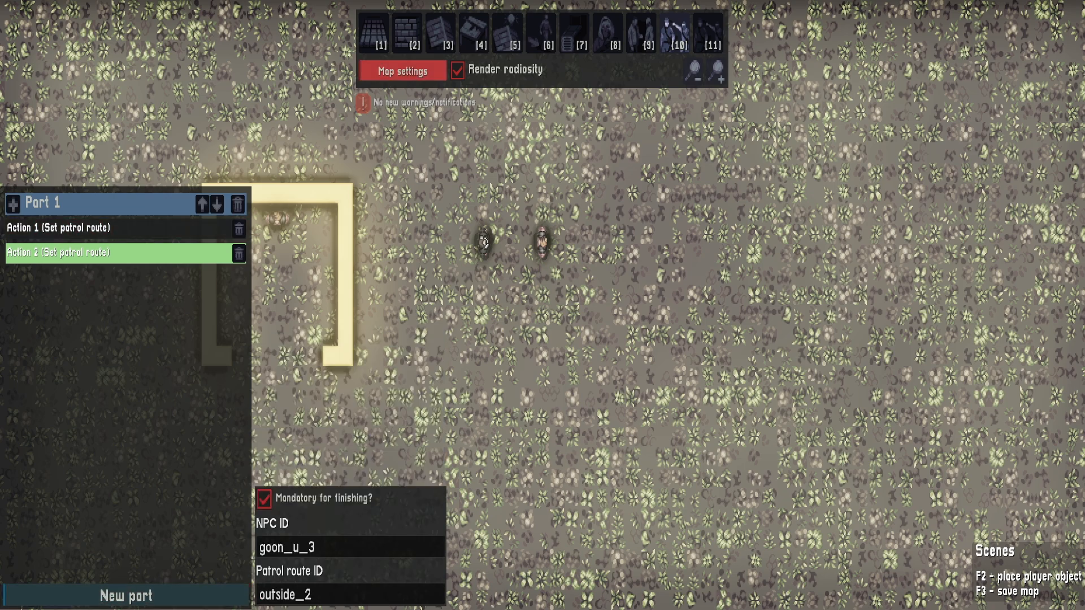
Add two talk texts to the level settings with the IDs goon_1 and goon_2
{"action": "left_click", "coordinate": [402, 70]}
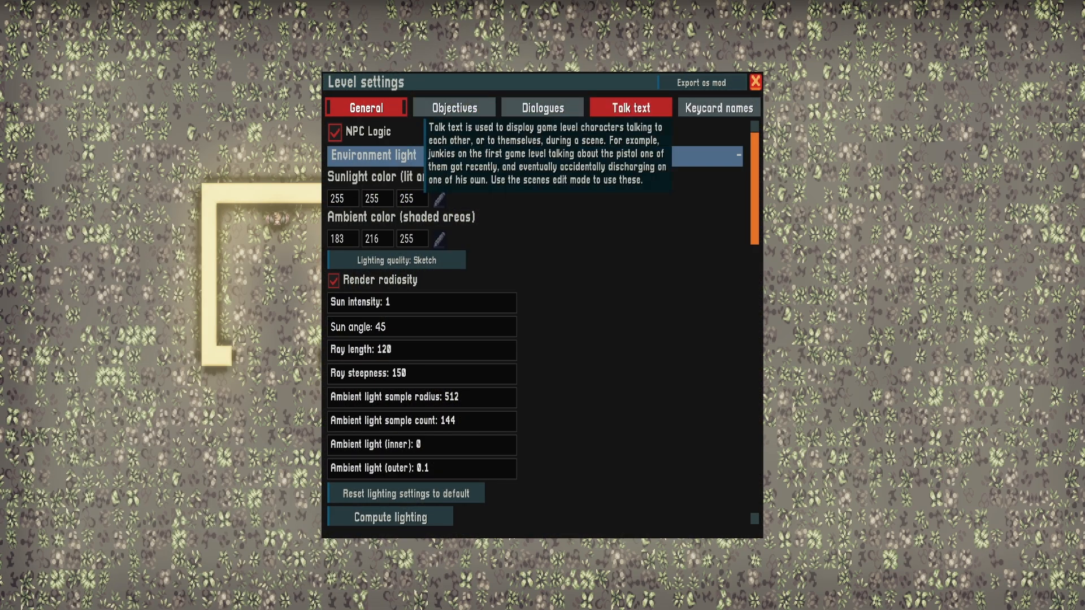
{"action": "left_click", "coordinate": [630, 108]}
{"action": "left_click", "coordinate": [542, 516]}
{"action": "type", "text": "goon_1"}
{"action": "left_click", "coordinate": [543, 516]}
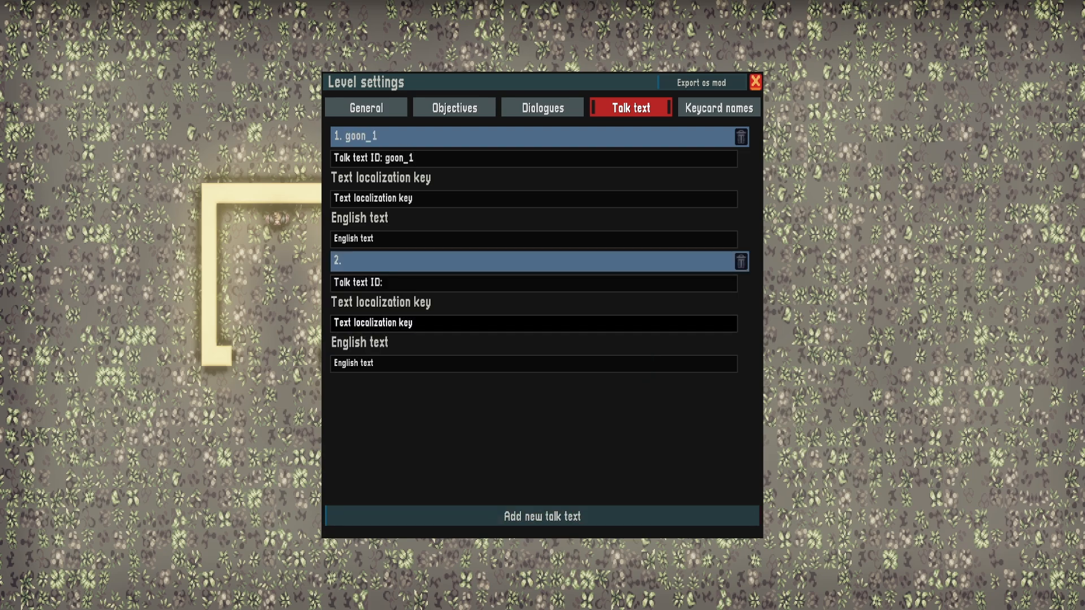
{"action": "type", "text": "goon"}
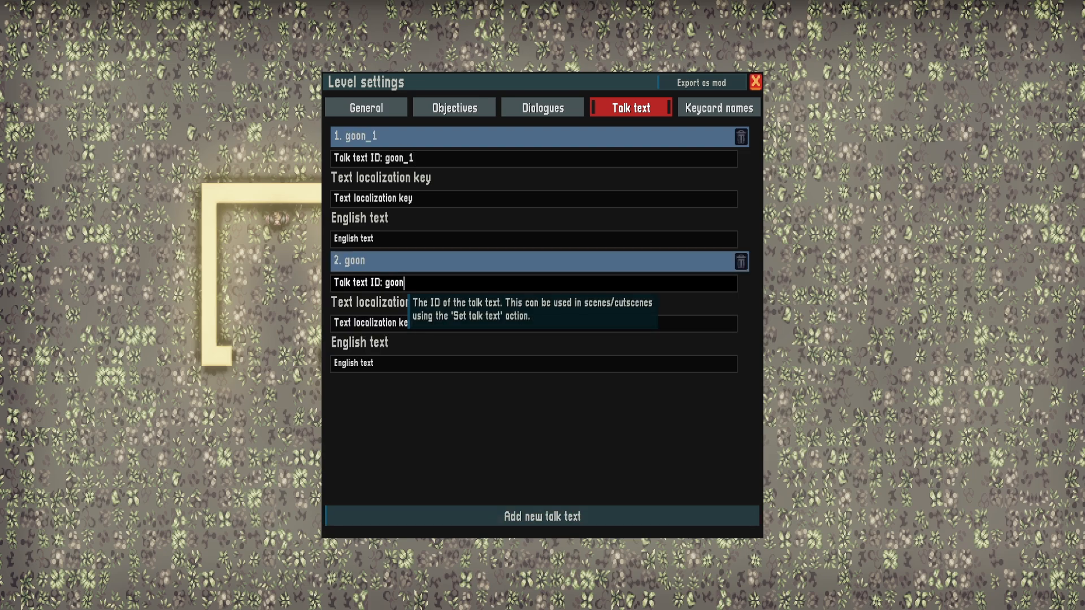
{"action": "type", "text": "_2"}
Compare the level's dialogue entries test_1 and test_2 with the fields of the talk text entries
{"action": "left_click", "coordinate": [542, 107]}
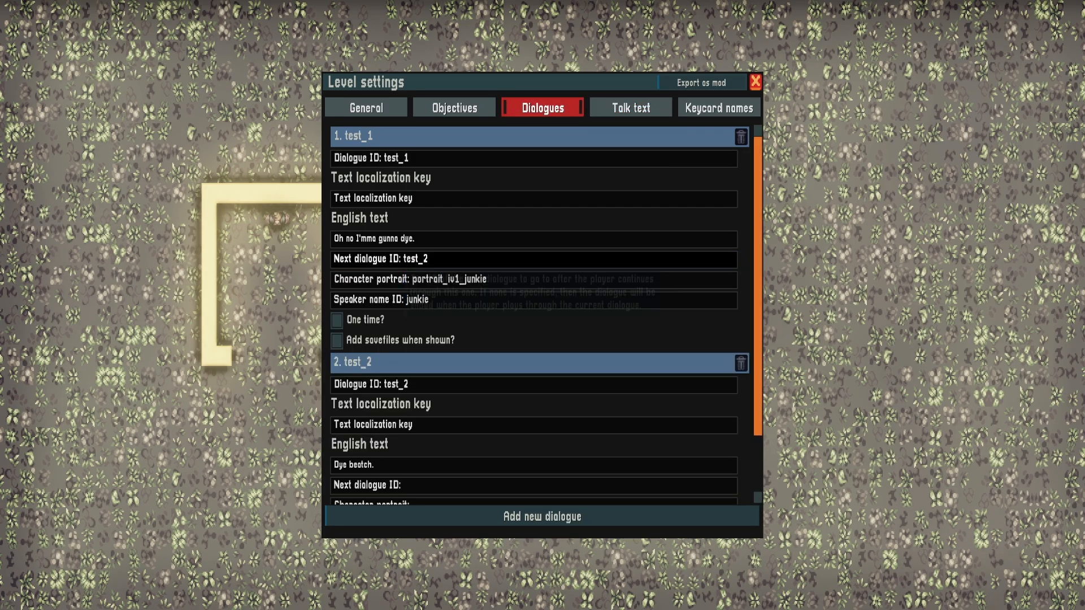
{"action": "left_click", "coordinate": [631, 107]}
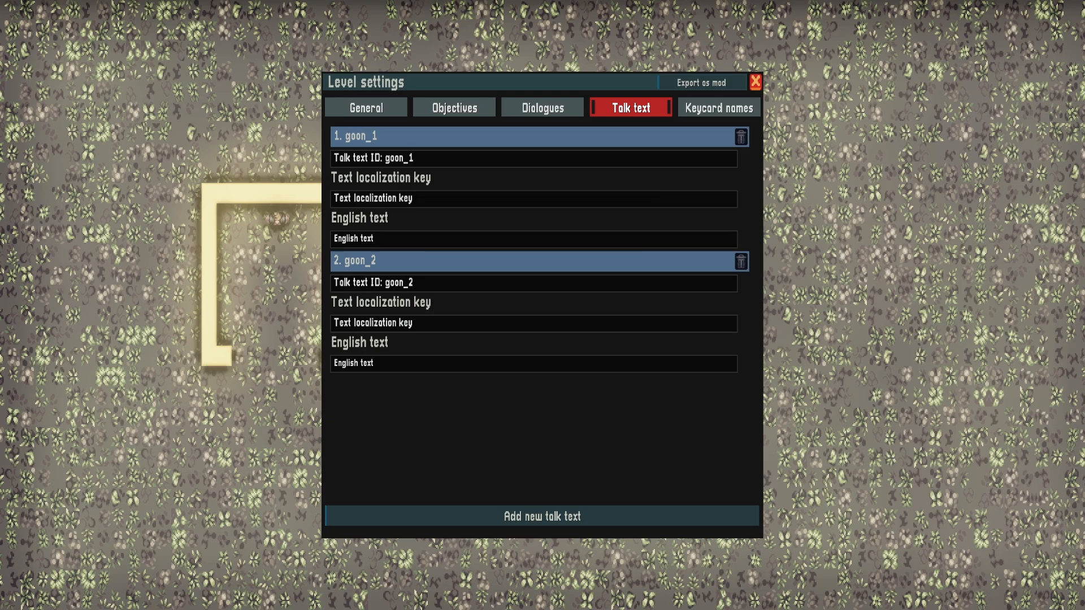
{"action": "left_click", "coordinate": [543, 108]}
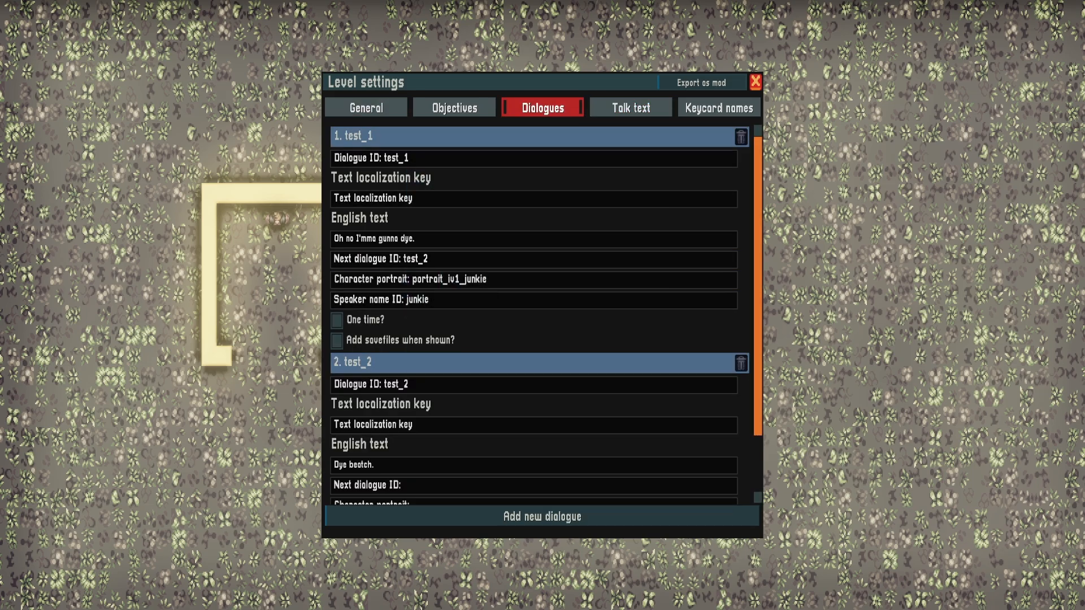
{"action": "scroll", "coordinate": [534, 313], "scroll_direction": "down", "scroll_amount": 2}
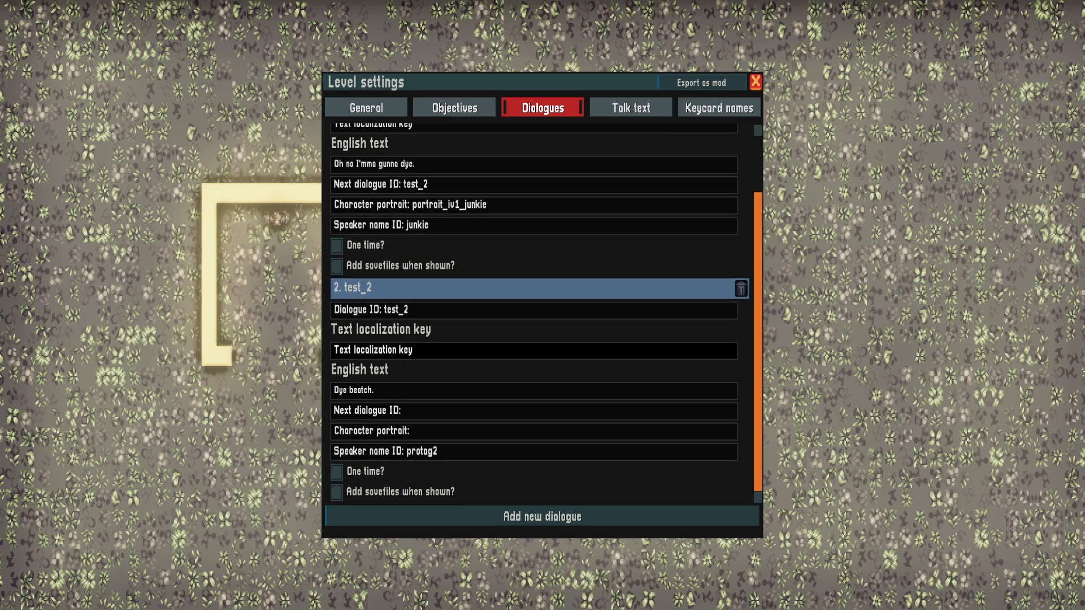
{"action": "scroll", "coordinate": [534, 288], "scroll_direction": "up", "scroll_amount": 3}
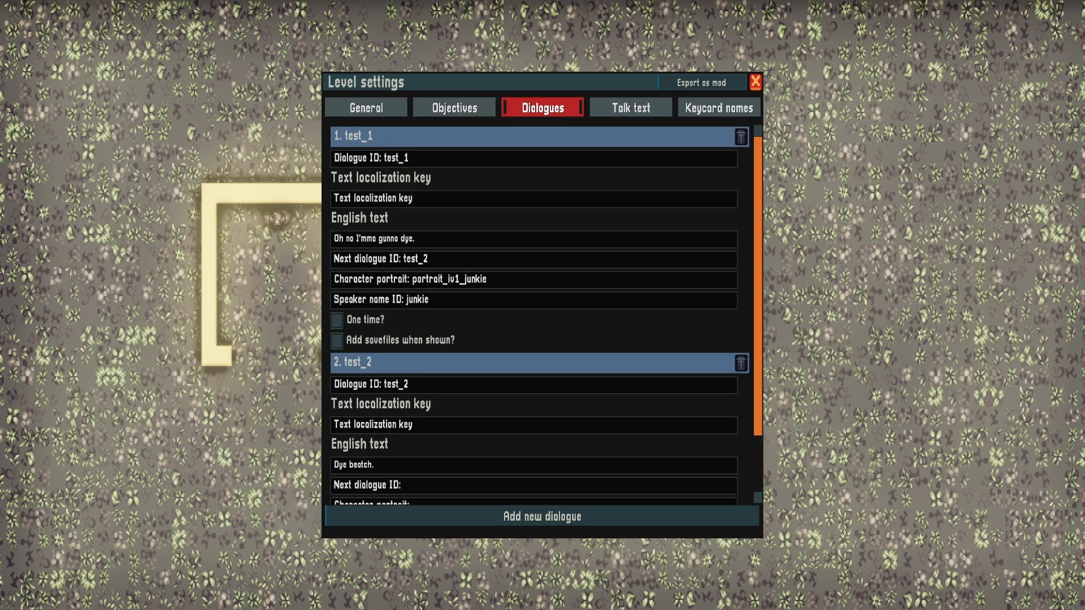
{"action": "left_click", "coordinate": [631, 107]}
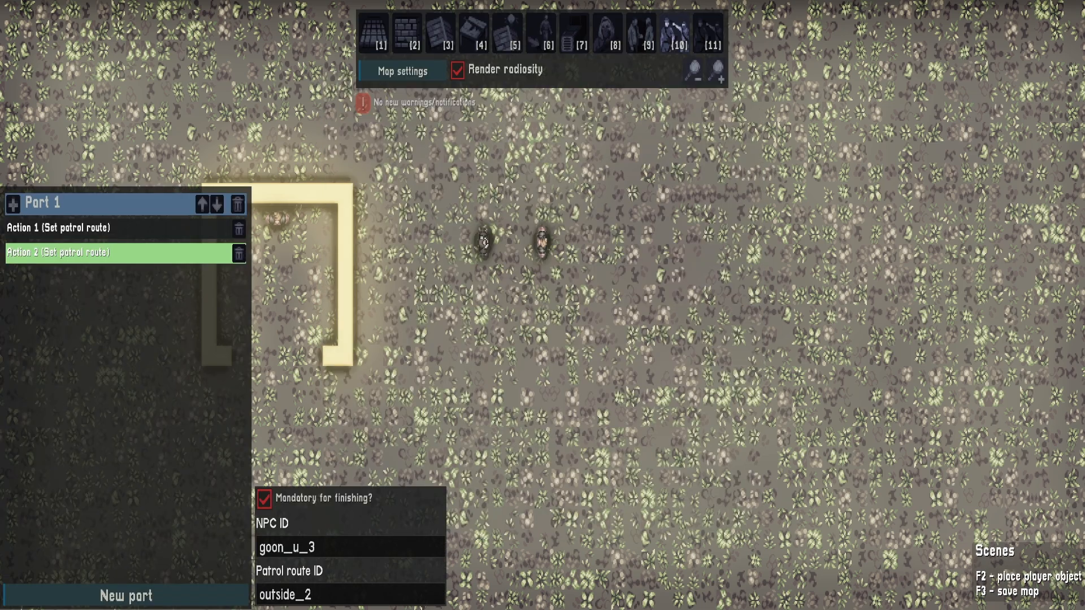
Add a new scene part ahead of the patrol route part and give it a Set talk text action
{"action": "left_click", "coordinate": [126, 596]}
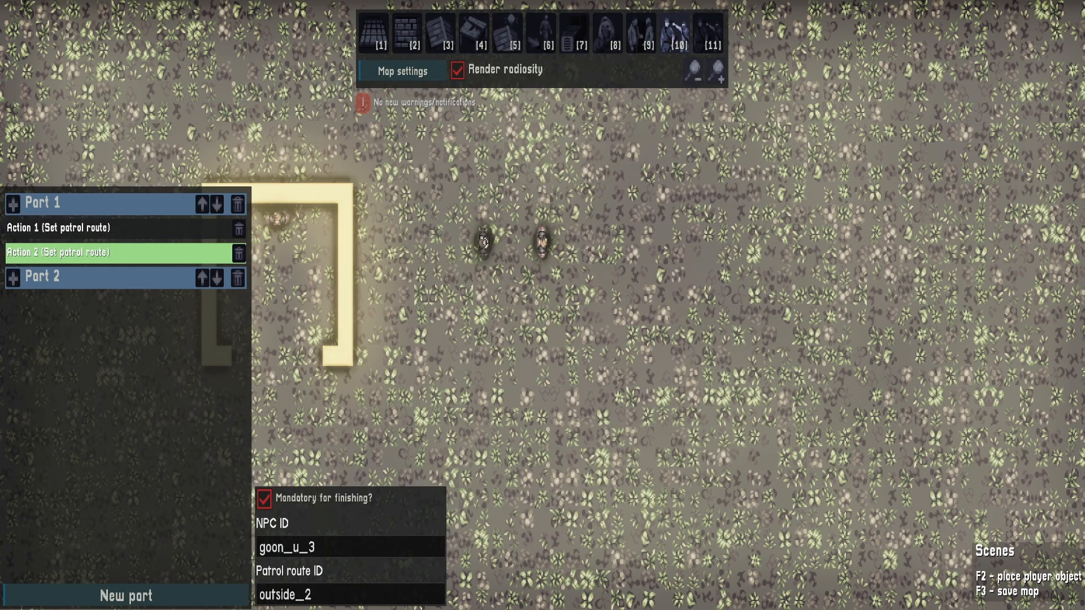
{"action": "left_click", "coordinate": [202, 278]}
{"action": "left_click", "coordinate": [13, 204]}
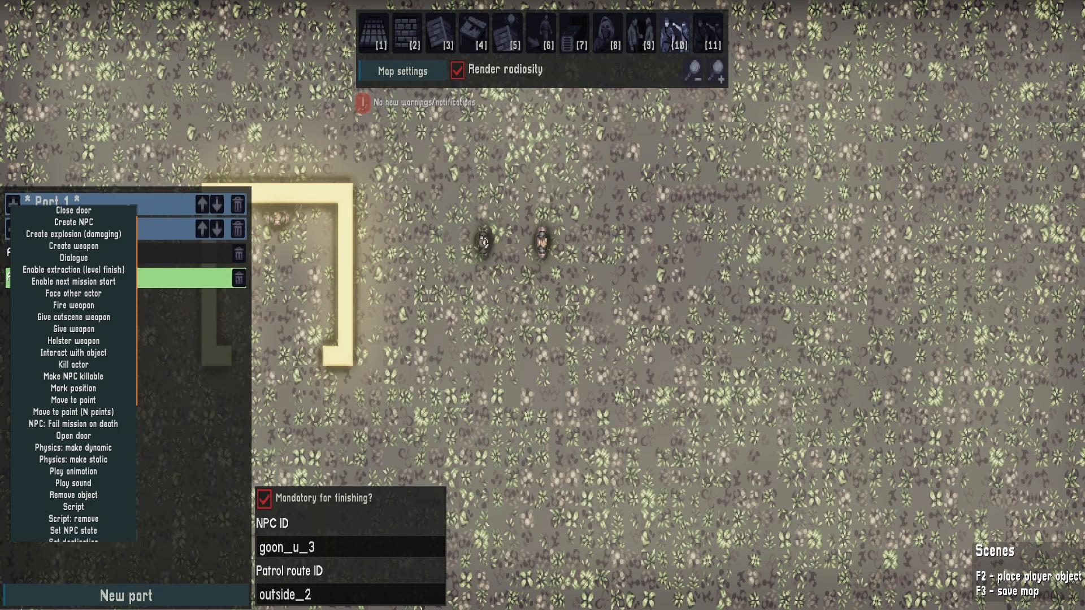
{"action": "scroll", "coordinate": [74, 399], "scroll_direction": "down", "scroll_amount": 5}
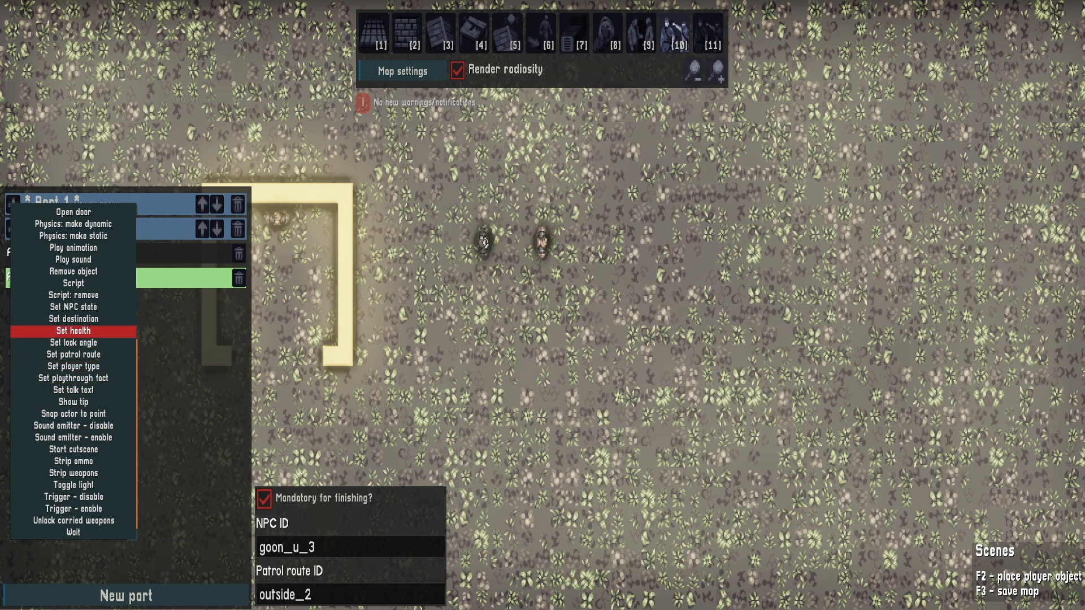
{"action": "left_click", "coordinate": [73, 390]}
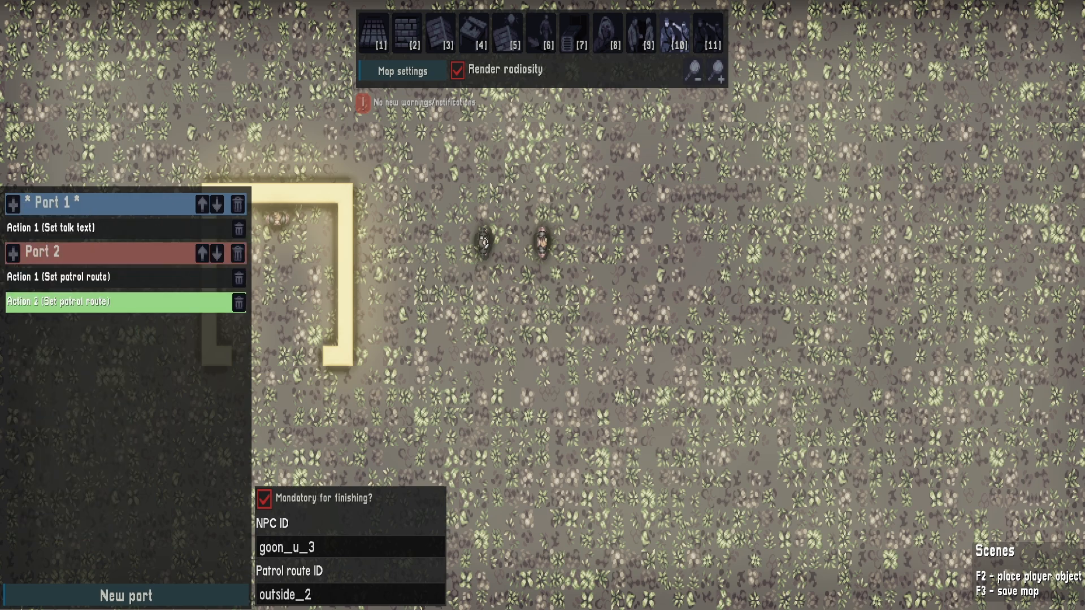
Set the talk text action to NPC goon_u_2 and talk text goon_1
{"action": "left_click", "coordinate": [73, 228]}
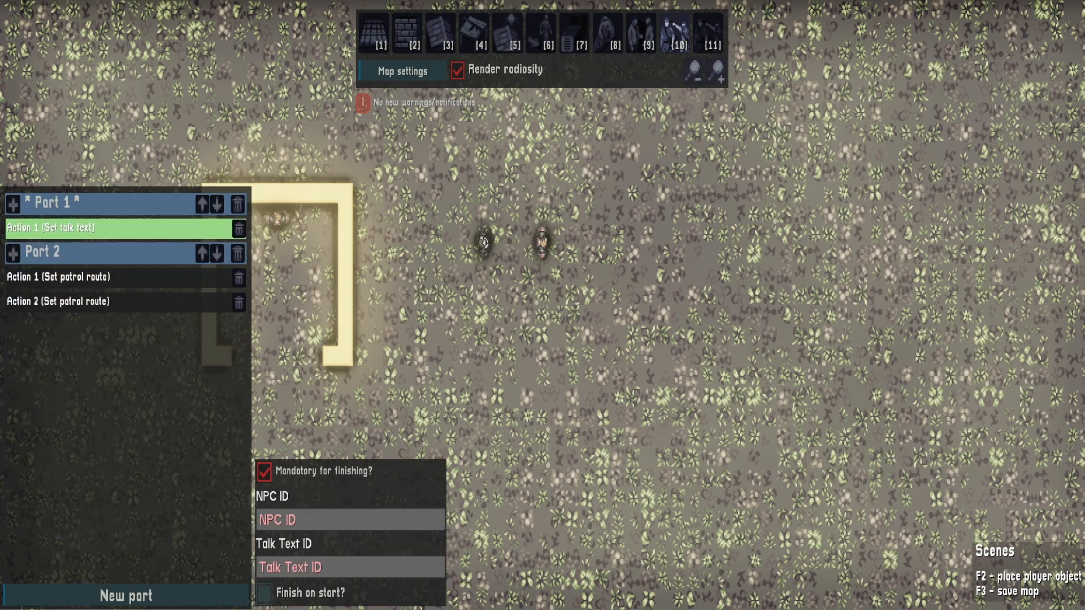
{"action": "type", "text": "g"}
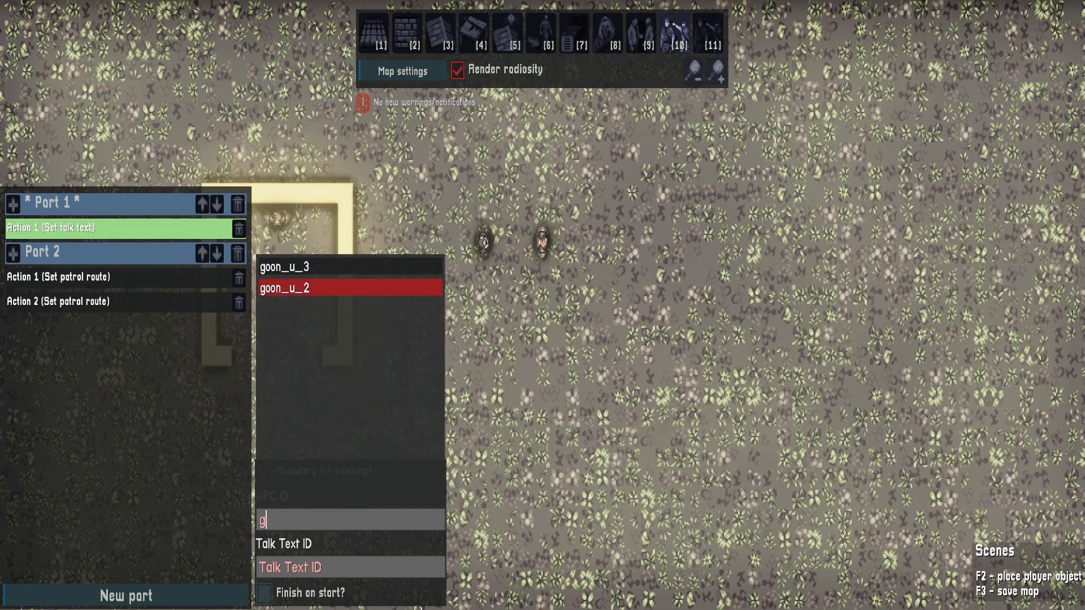
{"action": "left_click", "coordinate": [350, 288]}
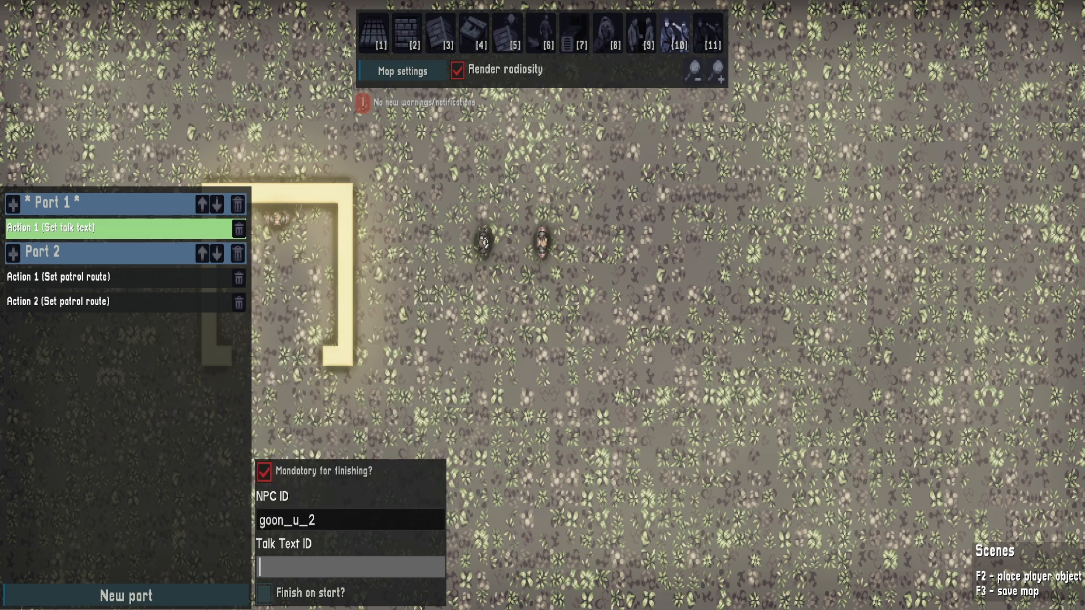
{"action": "type", "text": "goon"}
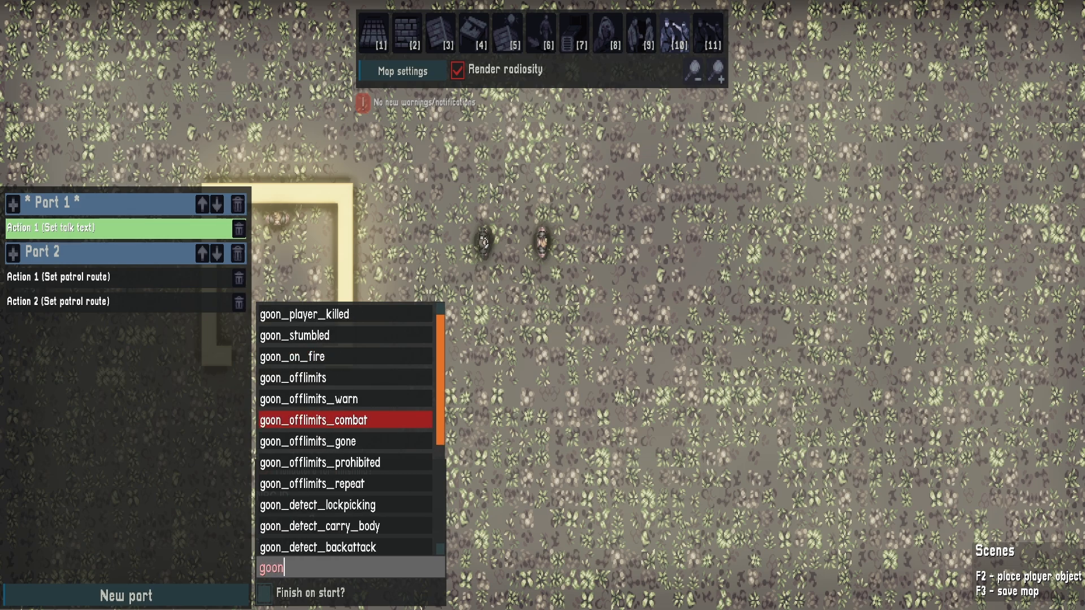
{"action": "type", "text": "_1"}
{"action": "left_click", "coordinate": [351, 314]}
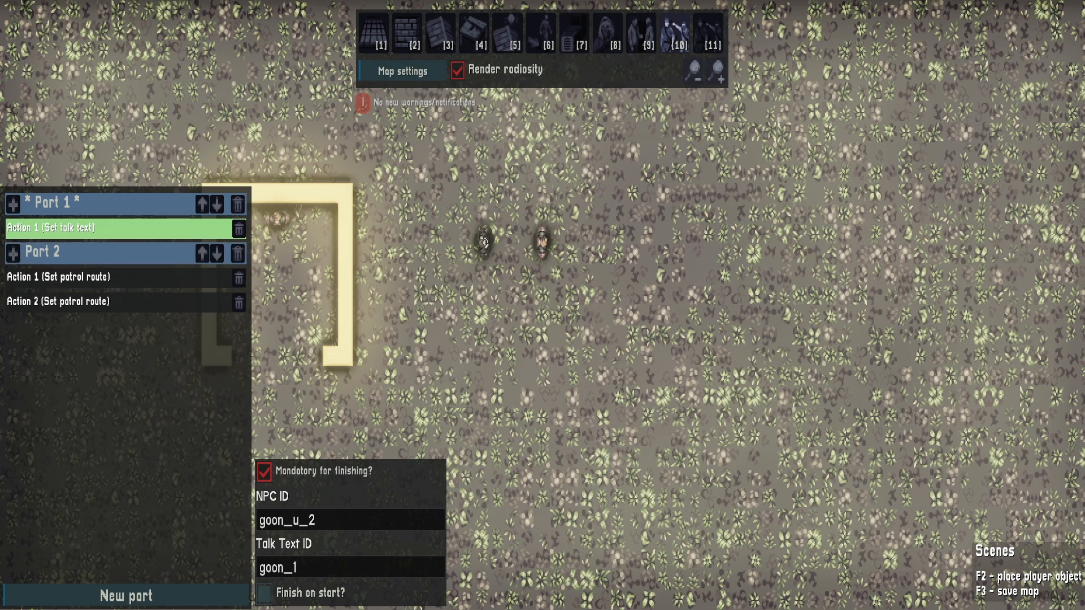
Add a second Set talk text action to Part 1 with NPC goon_u_3 and talk text goon_2
{"action": "left_click", "coordinate": [11, 206]}
{"action": "scroll", "coordinate": [57, 481], "scroll_direction": "down", "scroll_amount": 5}
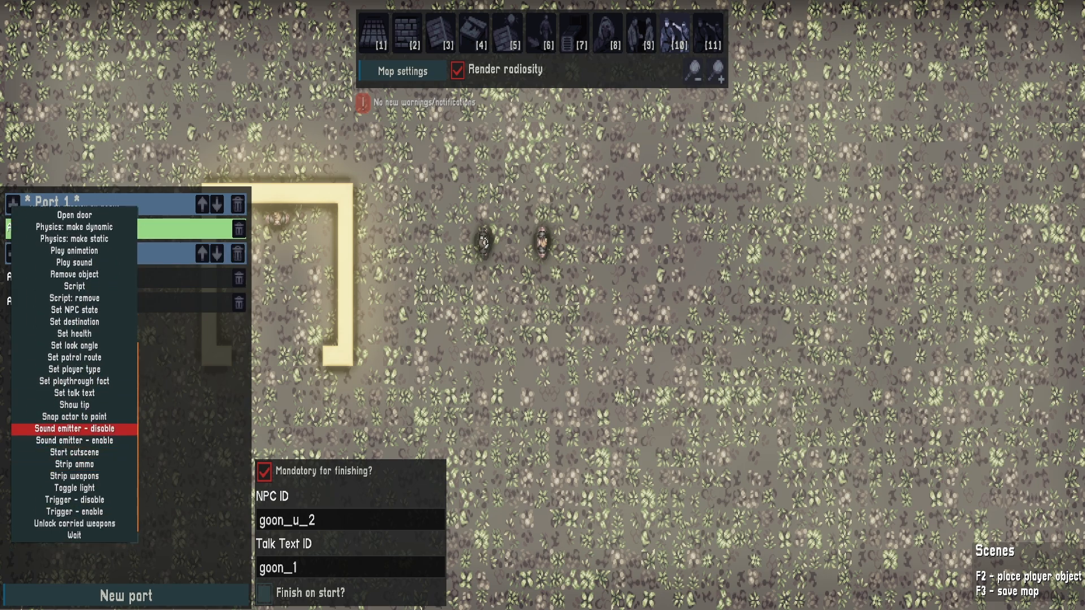
{"action": "left_click", "coordinate": [74, 393]}
{"action": "left_click", "coordinate": [74, 253]}
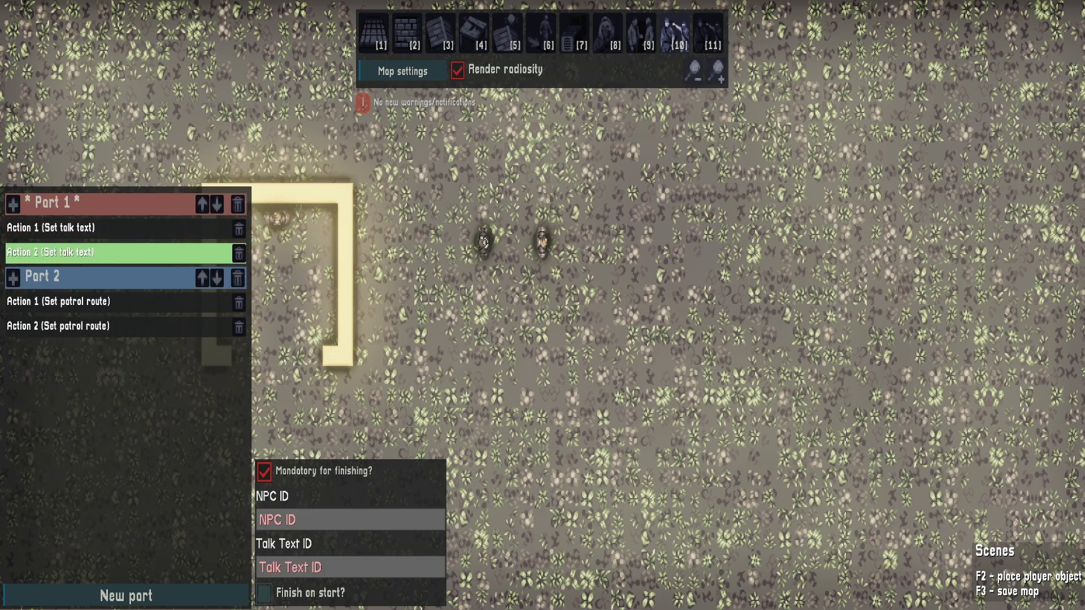
{"action": "type", "text": "g"}
{"action": "key", "text": "Down"}
{"action": "key", "text": "Return"}
{"action": "type", "text": "go"}
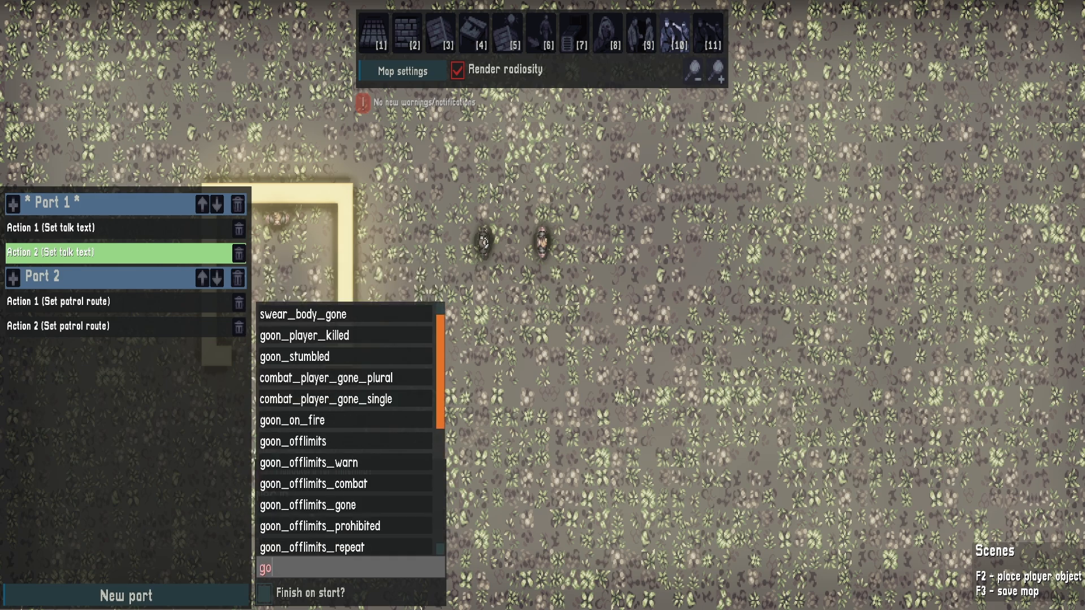
{"action": "type", "text": "on_2"}
{"action": "key", "text": "Down"}
{"action": "key", "text": "Return"}
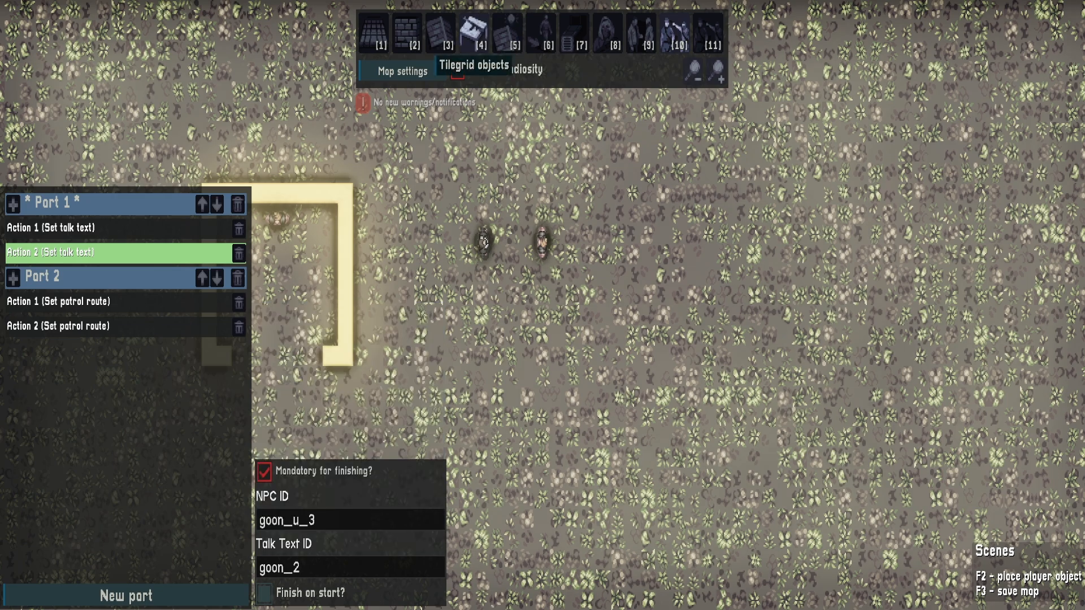
Place a rectangular scene_trigger area covering most of the walled room and both goons
{"action": "left_click", "coordinate": [475, 33]}
{"action": "scroll", "coordinate": [444, 106], "scroll_direction": "down", "scroll_amount": 20}
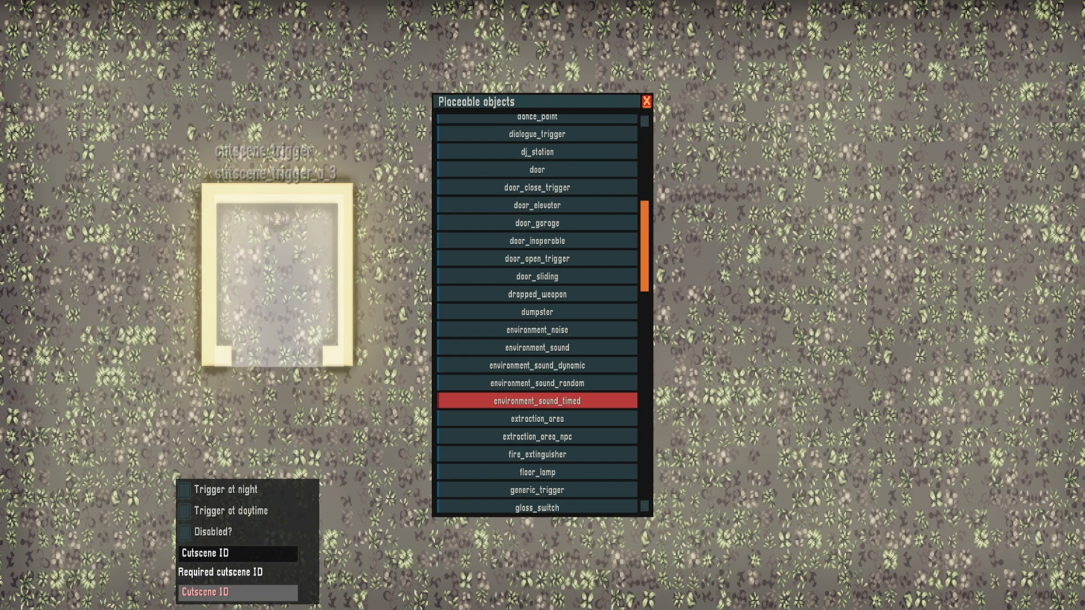
{"action": "scroll", "coordinate": [537, 313], "scroll_direction": "down", "scroll_amount": 17}
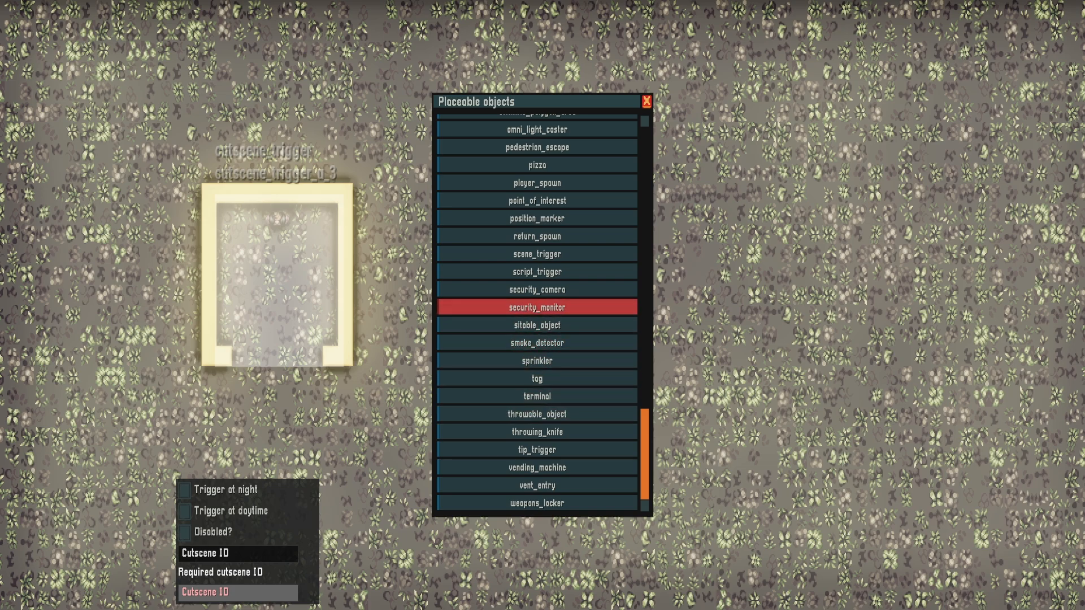
{"action": "left_click", "coordinate": [537, 253]}
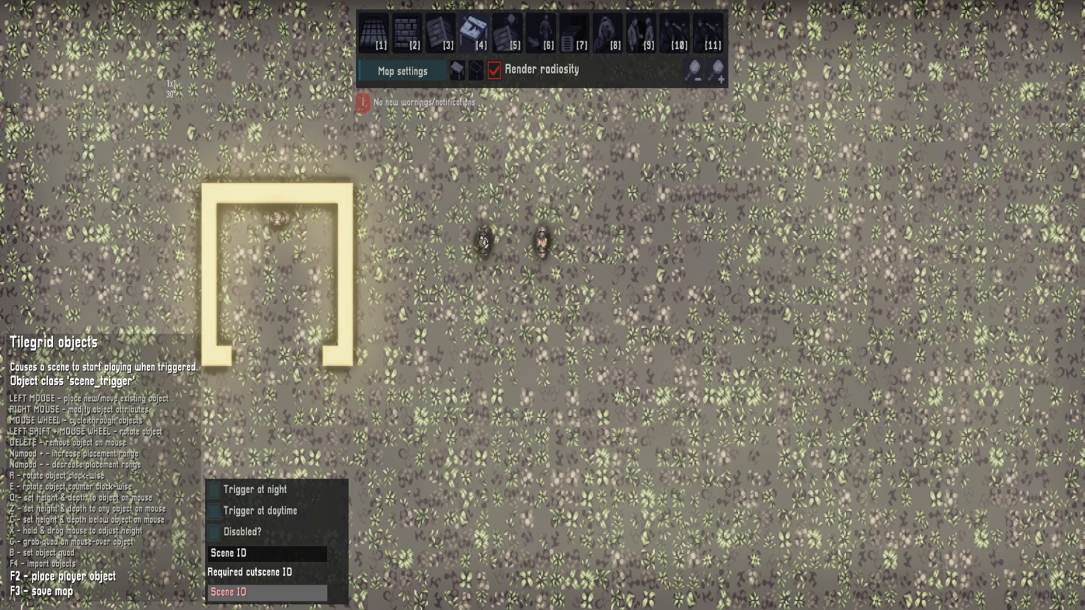
{"action": "left_click_drag", "start_coordinate": [181, 58], "coordinate": [619, 351]}
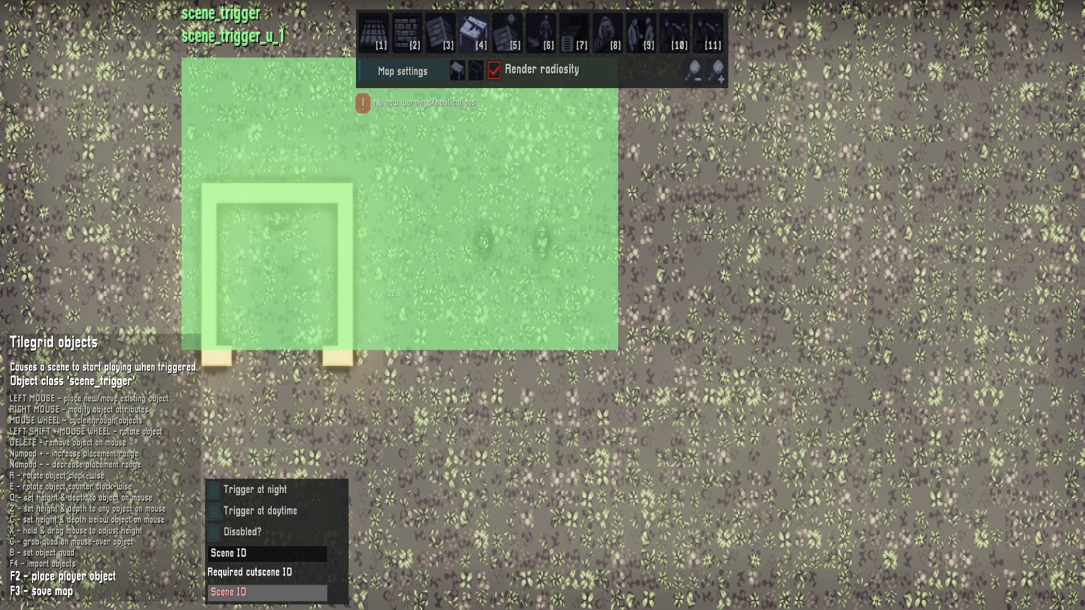
Enable the scene trigger for both night and daytime and set its scene ID to scene_1
{"action": "right_click", "coordinate": [440, 240]}
{"action": "left_click", "coordinate": [449, 320]}
{"action": "left_click", "coordinate": [449, 298]}
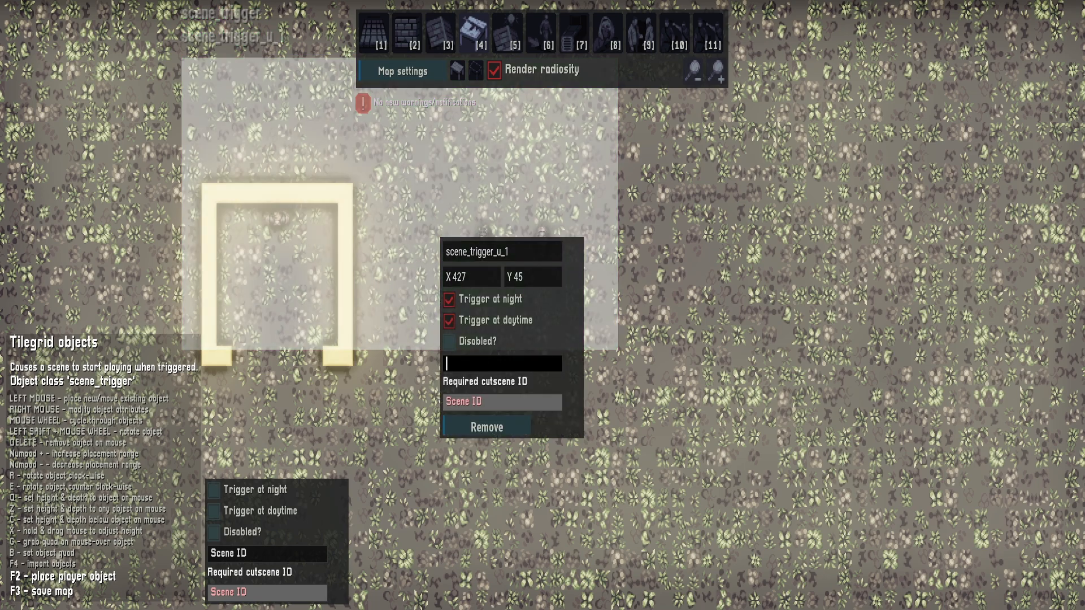
{"action": "type", "text": "sc"}
{"action": "left_click", "coordinate": [486, 384]}
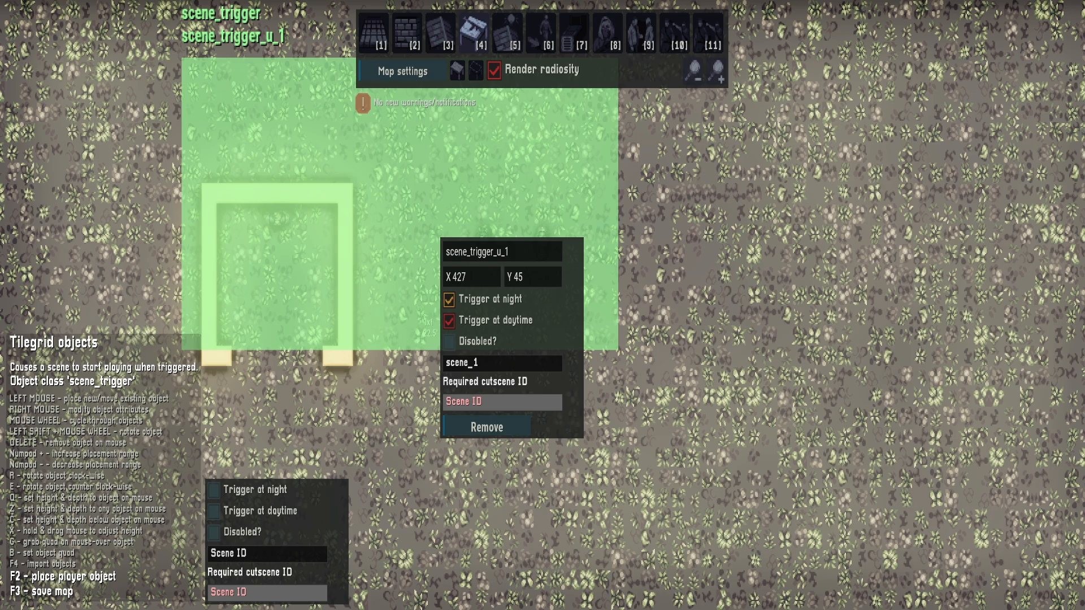
{"action": "right_click", "coordinate": [107, 206]}
Playtest the map by moving the player into the scene trigger area and watching the two goons
{"action": "key", "text": "F2"}
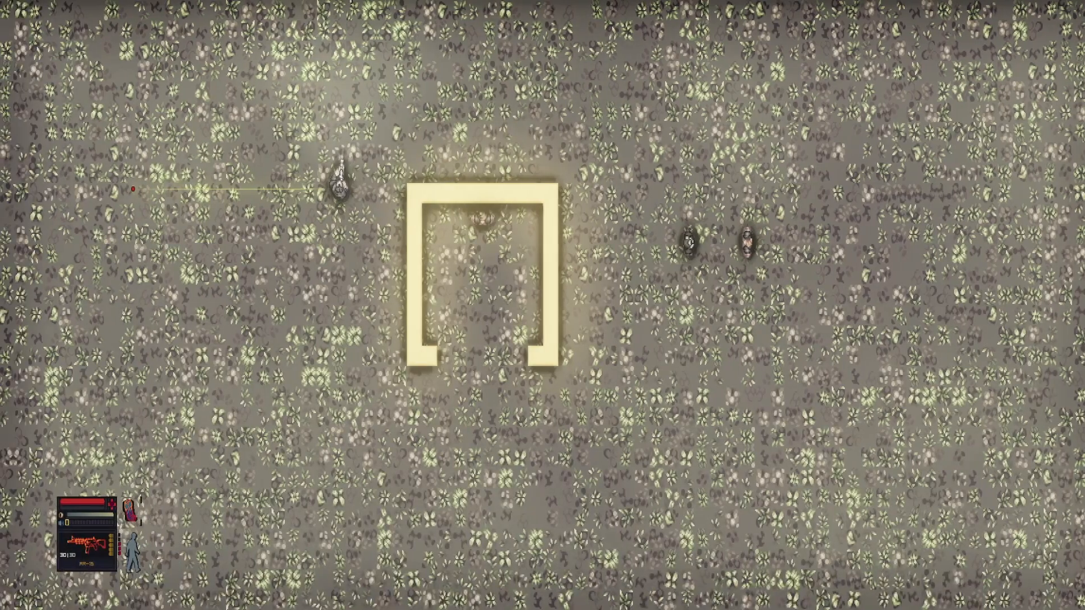
{"action": "key", "text": "d"}
{"action": "key", "text": "w"}
{"action": "key", "text": "d"}
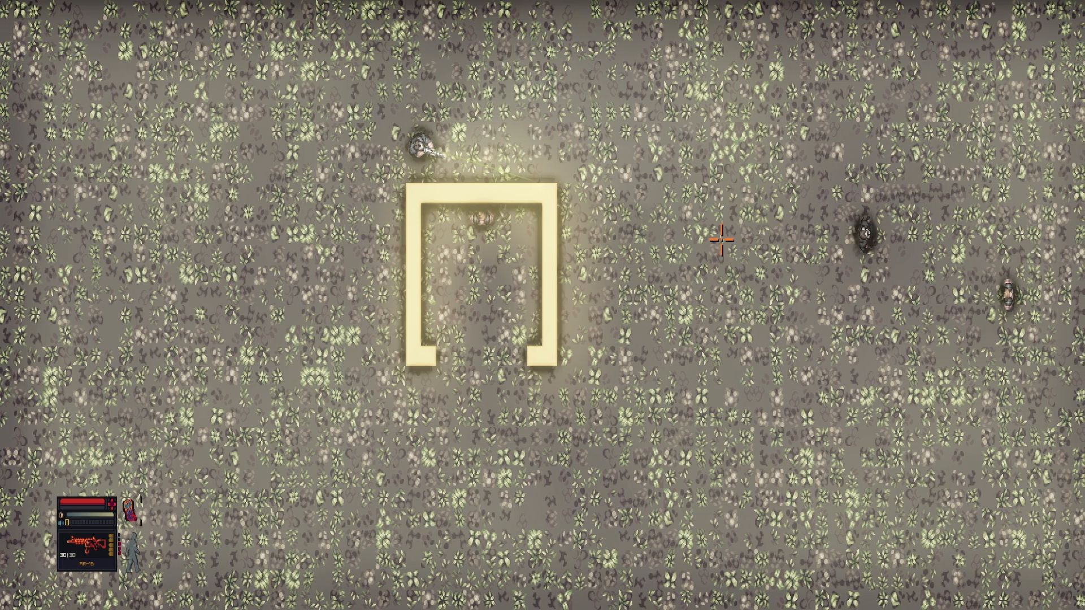
{"action": "key", "text": "F2"}
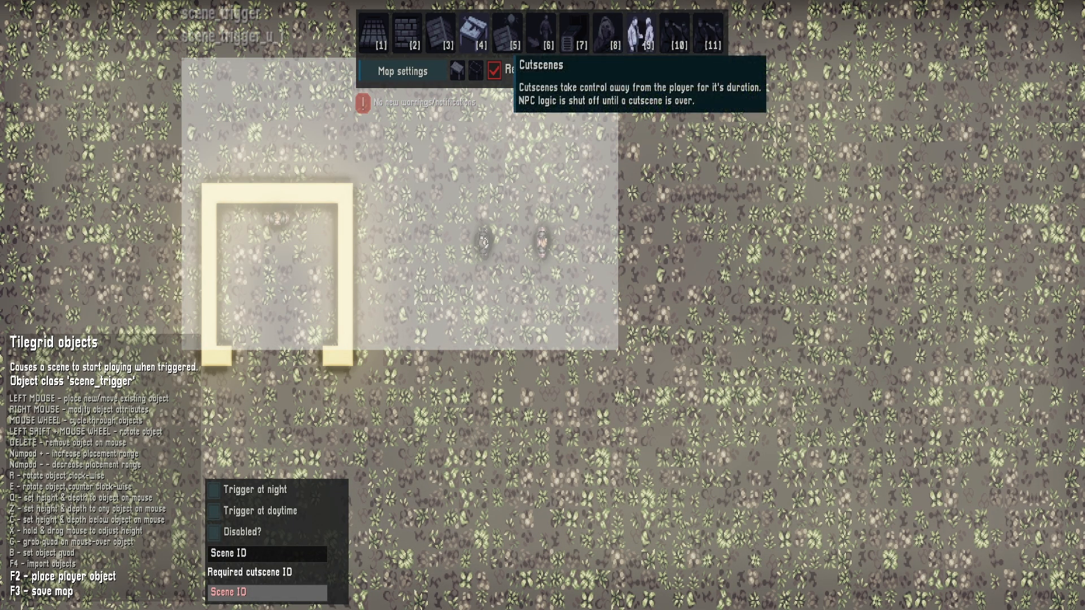
Open scene_1 and delete the second Set talk text action from Part 1
{"action": "left_click", "coordinate": [674, 34]}
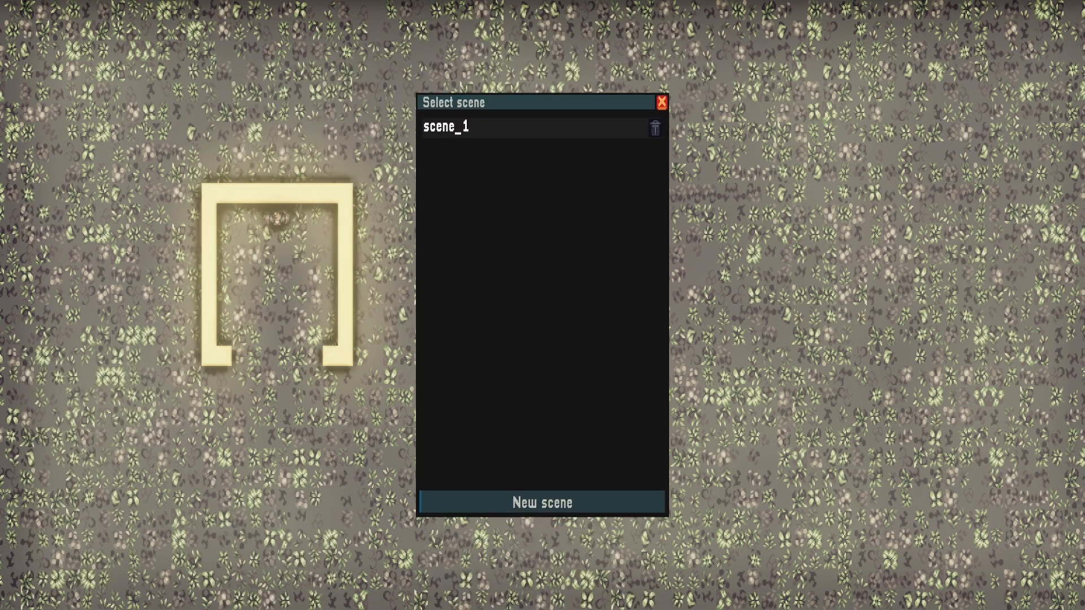
{"action": "left_click", "coordinate": [480, 128]}
{"action": "left_click", "coordinate": [119, 253]}
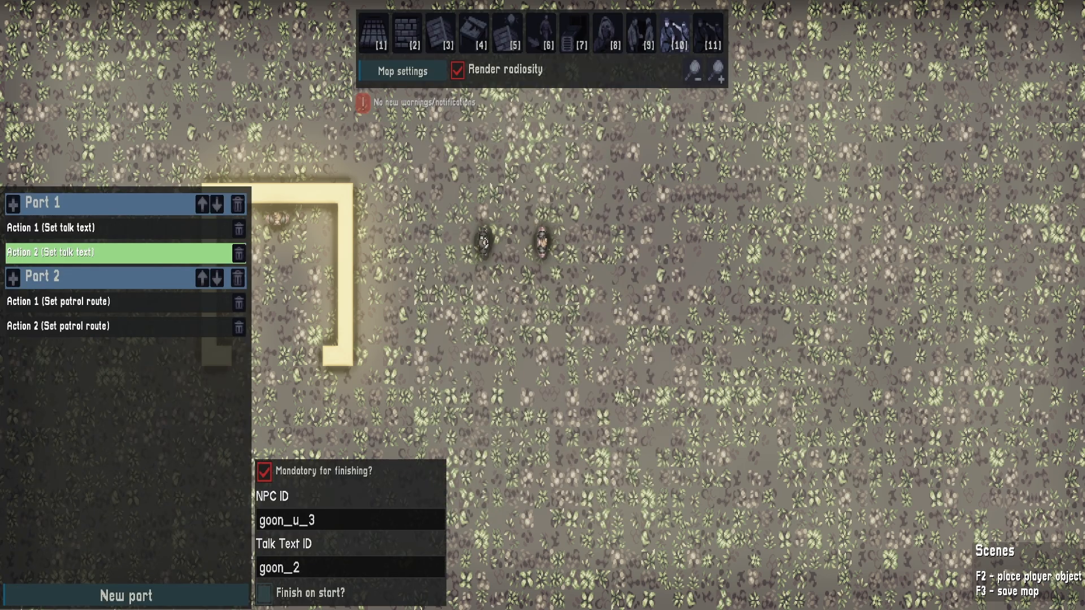
{"action": "left_click", "coordinate": [239, 254]}
Add a new scene part between the talk part and the patrol route part, with a Set talk text action
{"action": "left_click", "coordinate": [126, 595]}
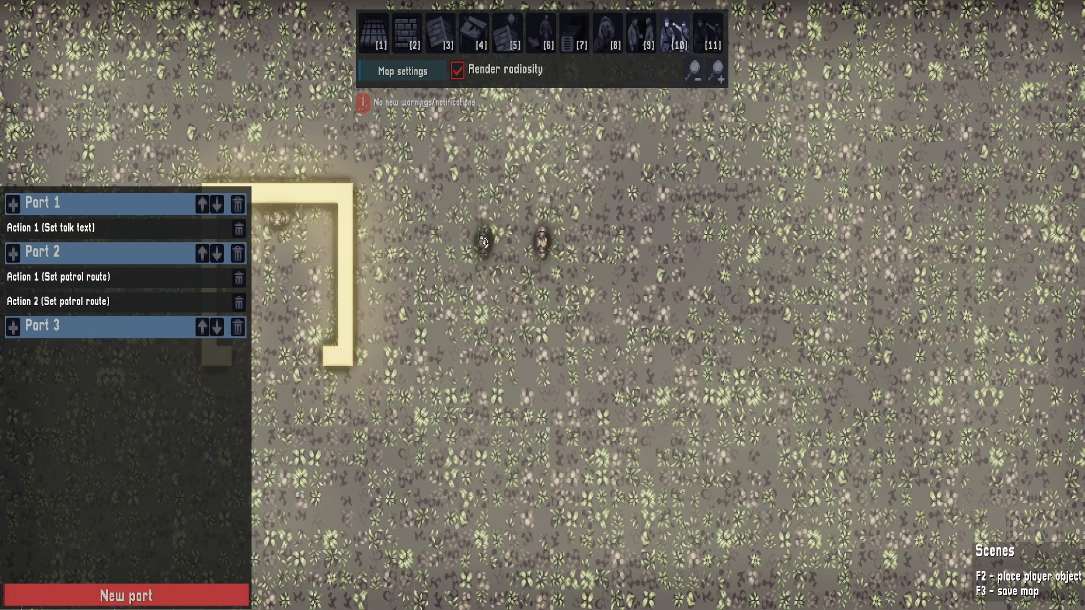
{"action": "left_click", "coordinate": [202, 327]}
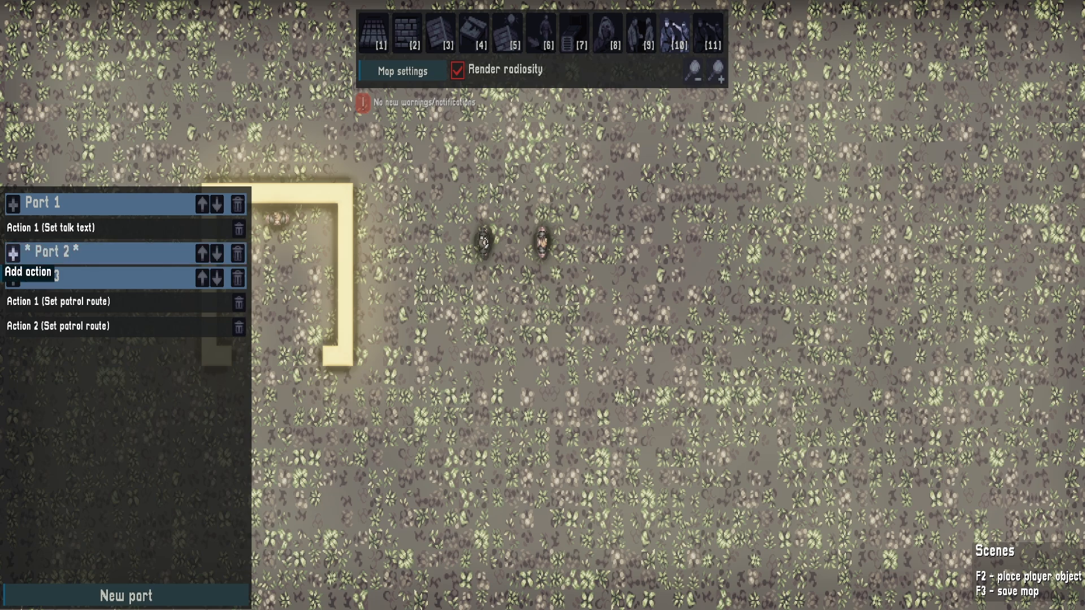
{"action": "left_click", "coordinate": [13, 253]}
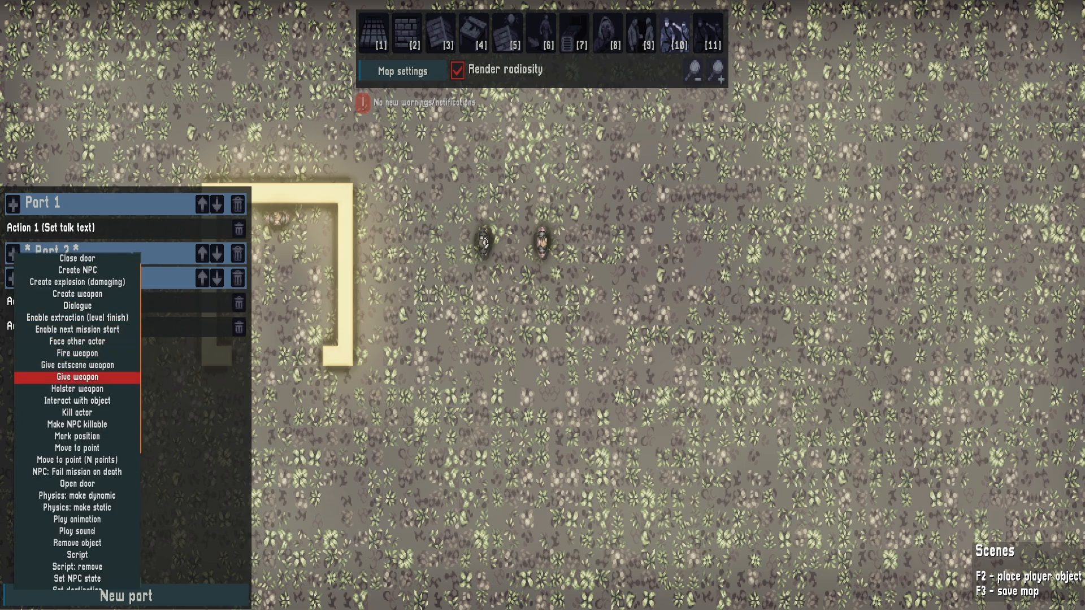
{"action": "scroll", "coordinate": [78, 430], "scroll_direction": "down", "scroll_amount": 2}
{"action": "scroll", "coordinate": [77, 432], "scroll_direction": "down", "scroll_amount": 4}
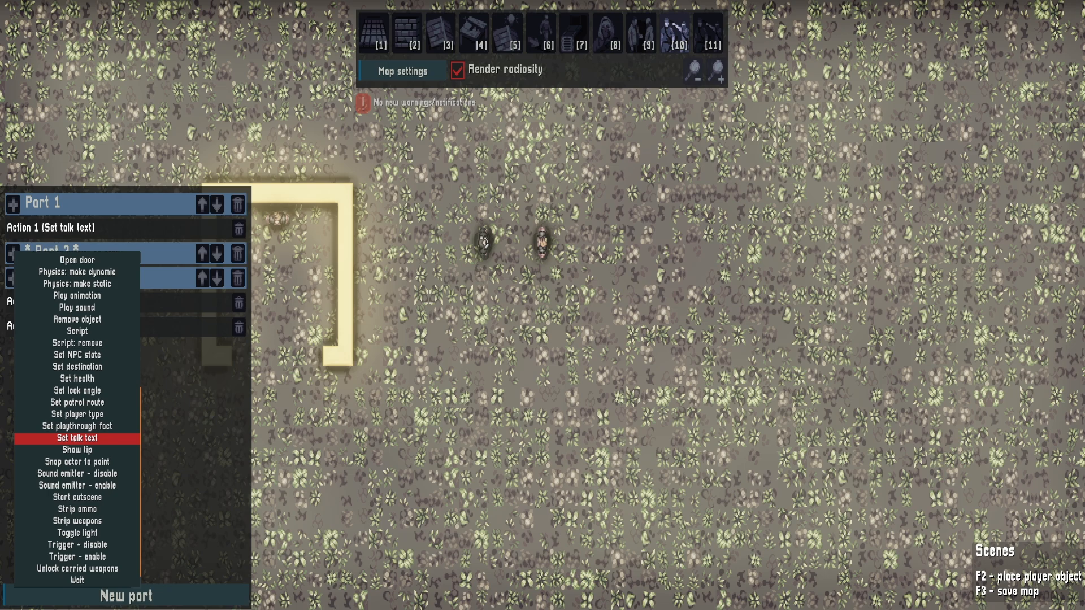
{"action": "key", "text": "Escape"}
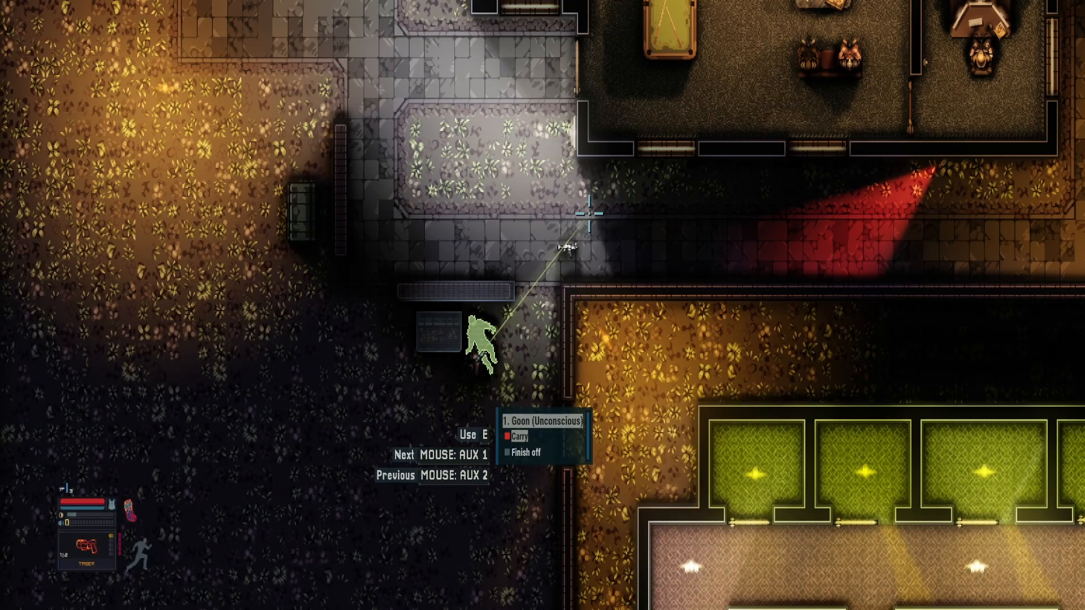
Playtest the night-time example level, moving the player along the house's outer wall to observe the NPCs' conversation
{"action": "key", "text": "w"}
{"action": "key", "text": "d"}
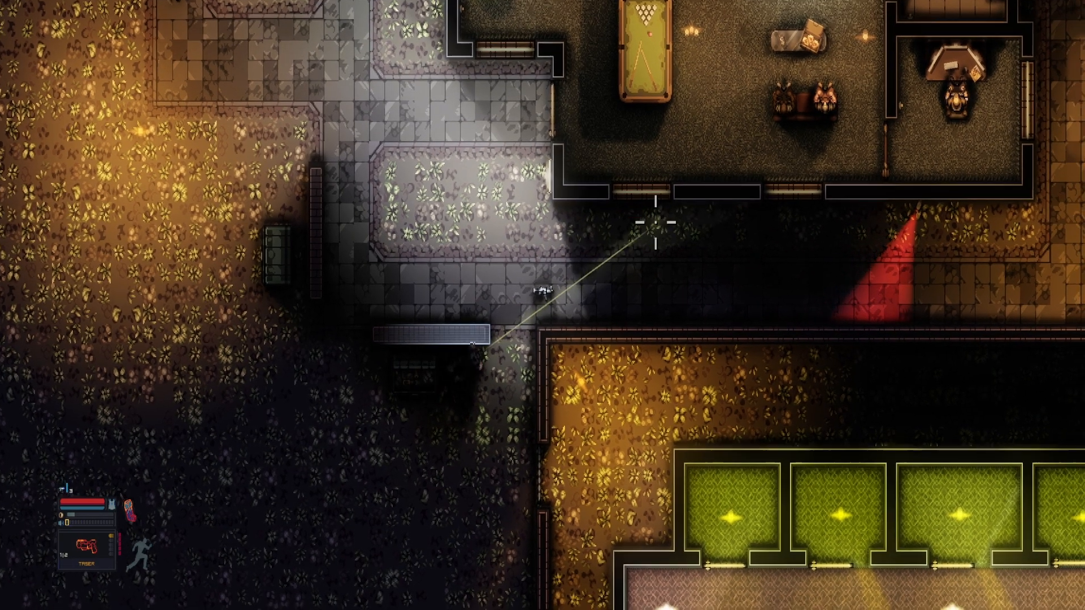
{"action": "key", "text": "w"}
{"action": "key", "text": "d"}
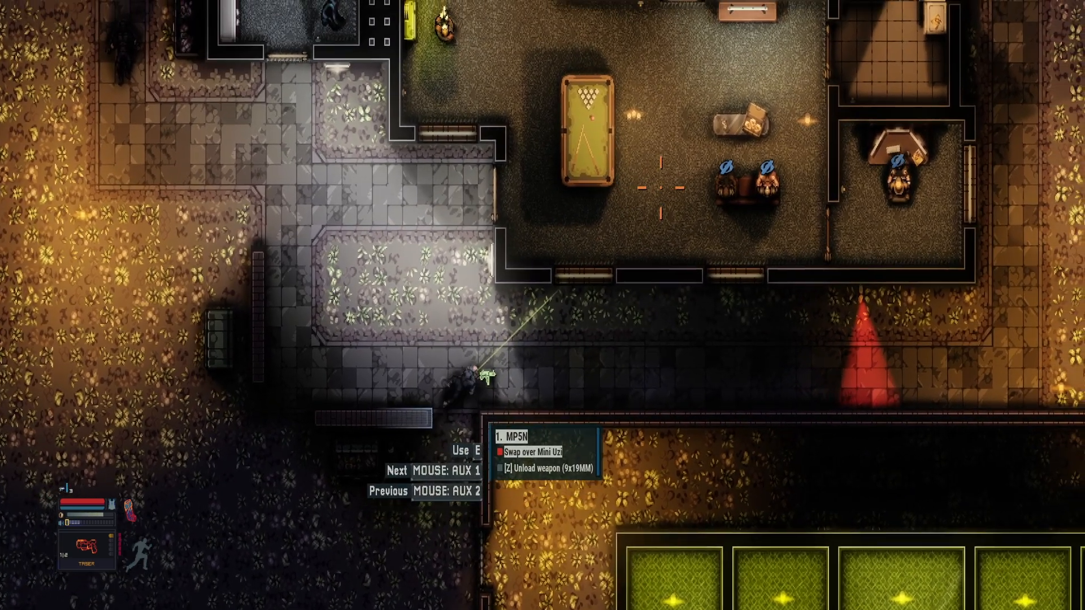
{"action": "key", "text": "d"}
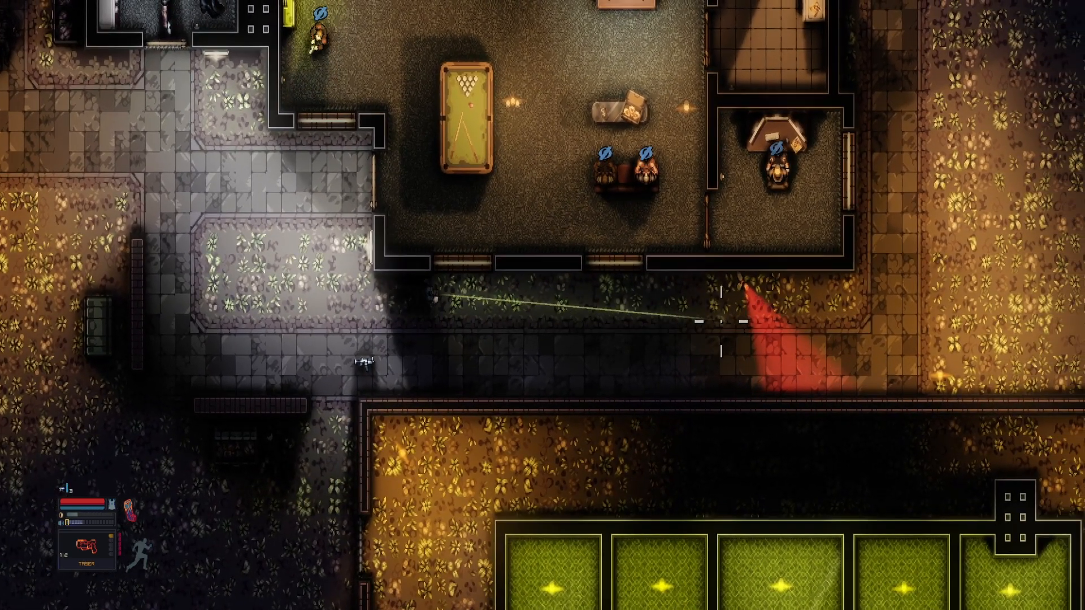
{"action": "key", "text": "d"}
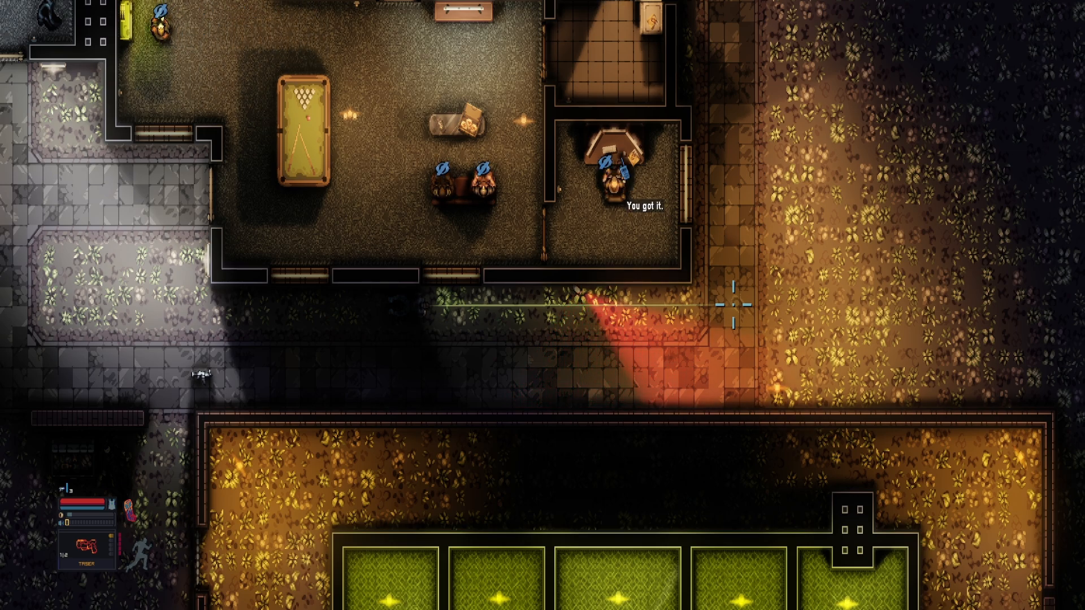
Return the example level to the editor and inspect the parts of its conversation scene
{"action": "key", "text": "F1"}
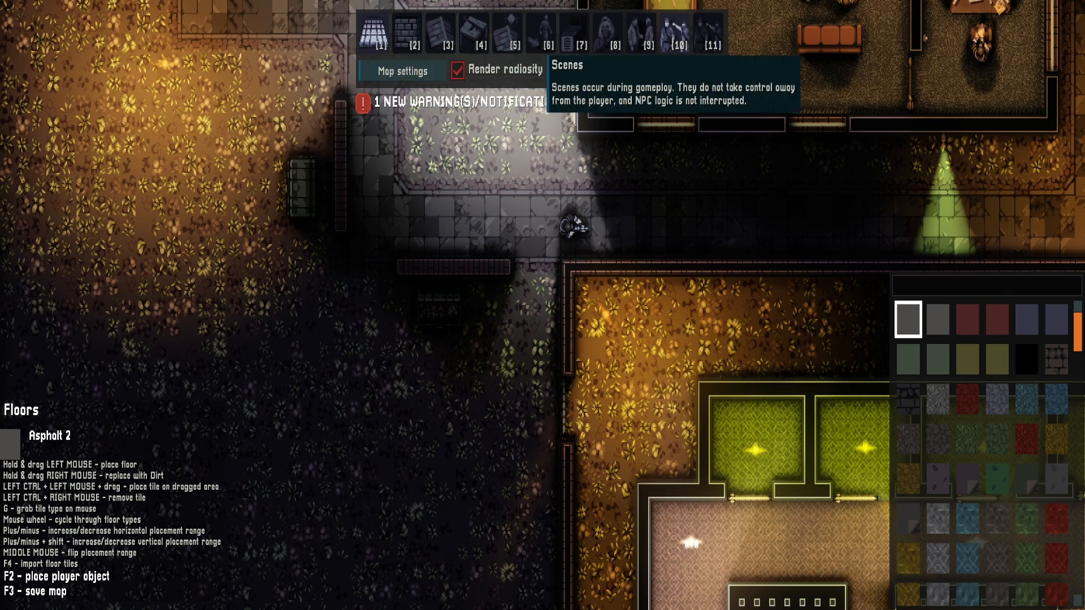
{"action": "left_click", "coordinate": [676, 33]}
{"action": "left_click", "coordinate": [533, 124]}
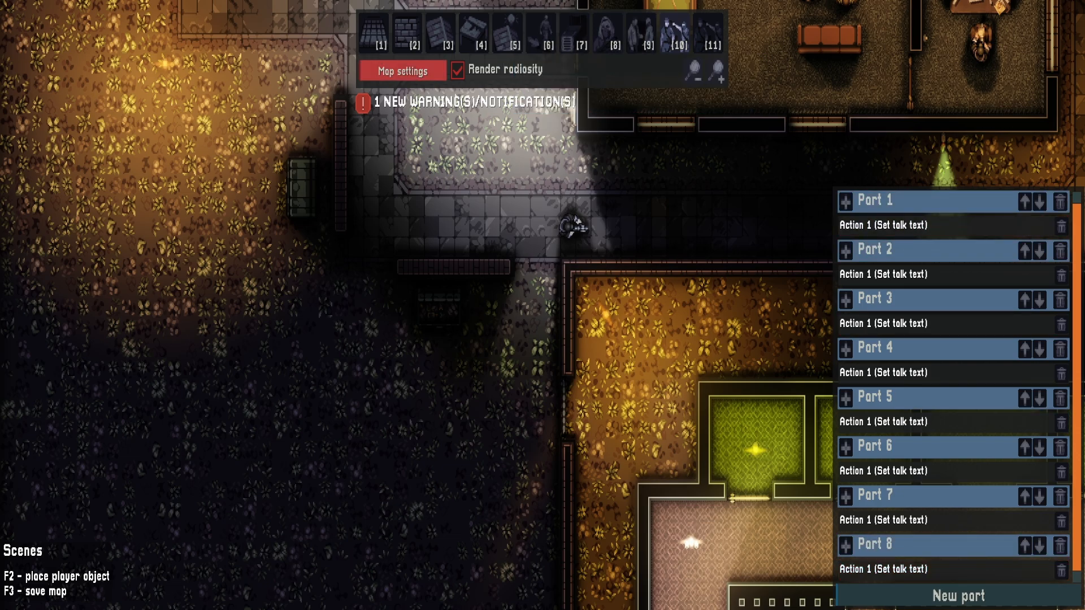
Review the talk text entries in the example level's settings
{"action": "left_click", "coordinate": [402, 70]}
{"action": "left_click", "coordinate": [629, 107]}
{"action": "scroll", "coordinate": [540, 316], "scroll_direction": "down", "scroll_amount": 10}
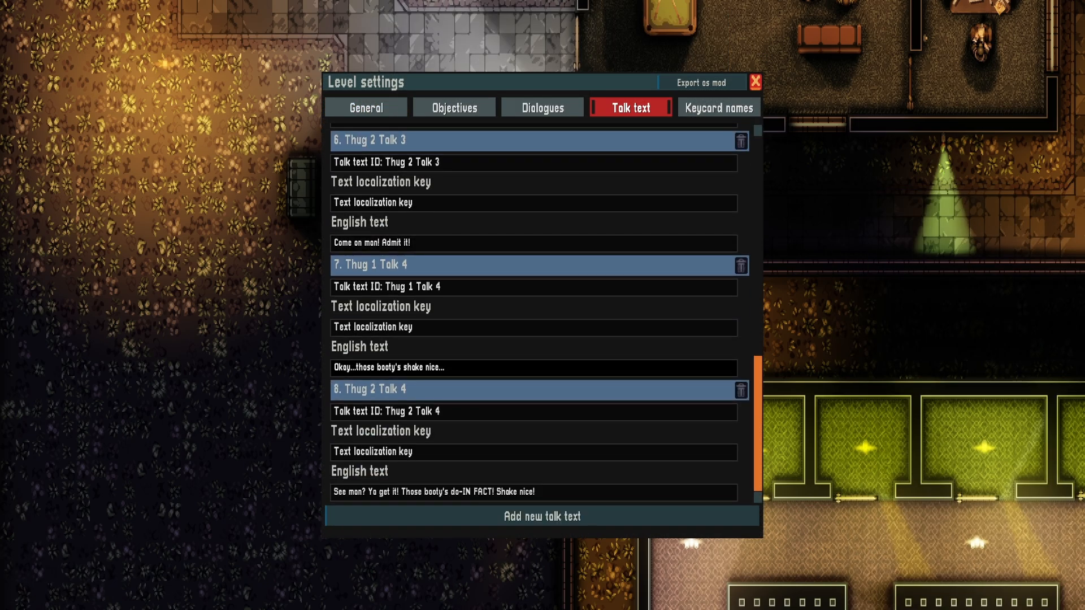
{"action": "scroll", "coordinate": [539, 317], "scroll_direction": "up", "scroll_amount": 10}
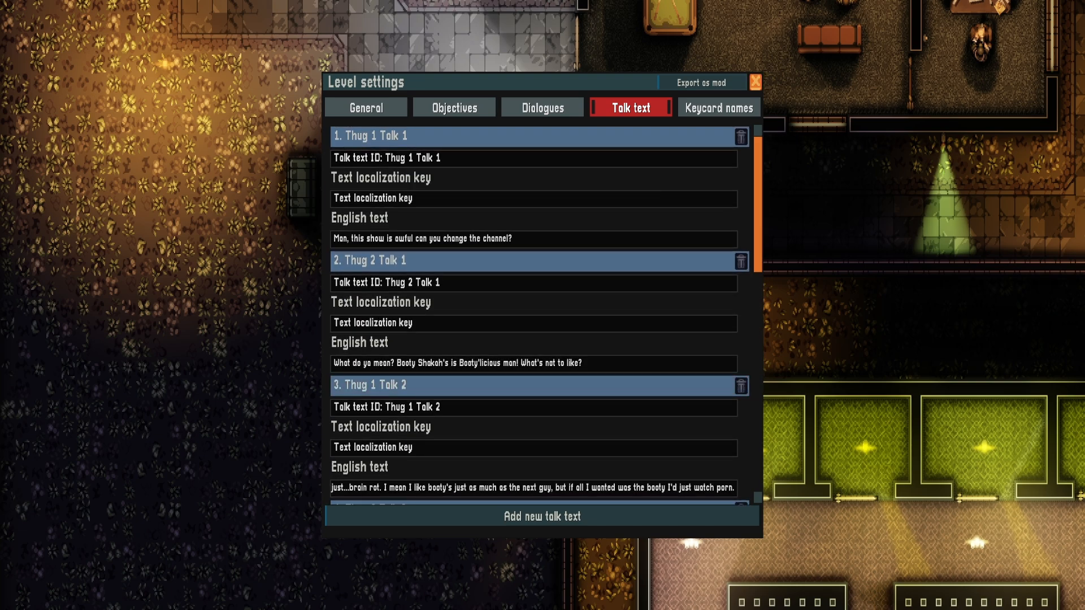
{"action": "key", "text": "Escape"}
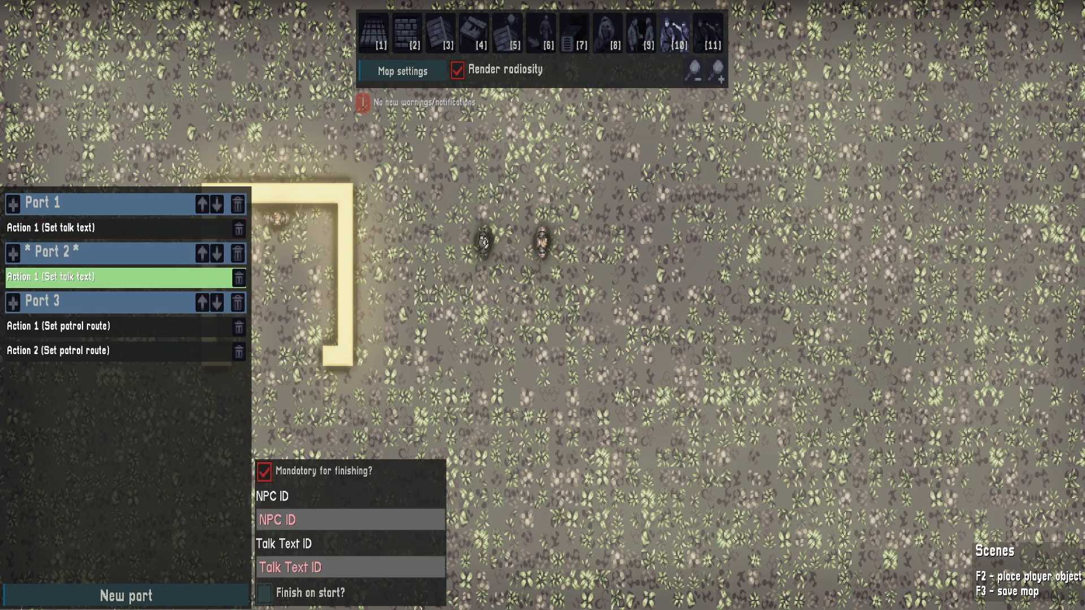
Set Part 2's talk text action to NPC goon_u_3 and talk text goon_2
{"action": "left_click", "coordinate": [350, 520]}
{"action": "type", "text": "g"}
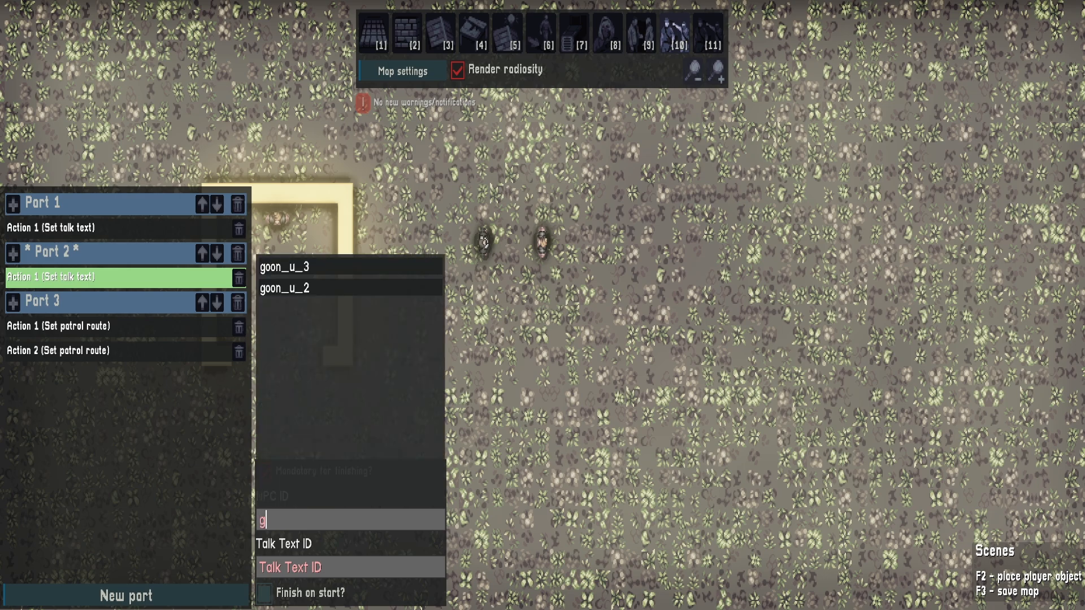
{"action": "left_click", "coordinate": [350, 267]}
{"action": "left_click", "coordinate": [350, 568]}
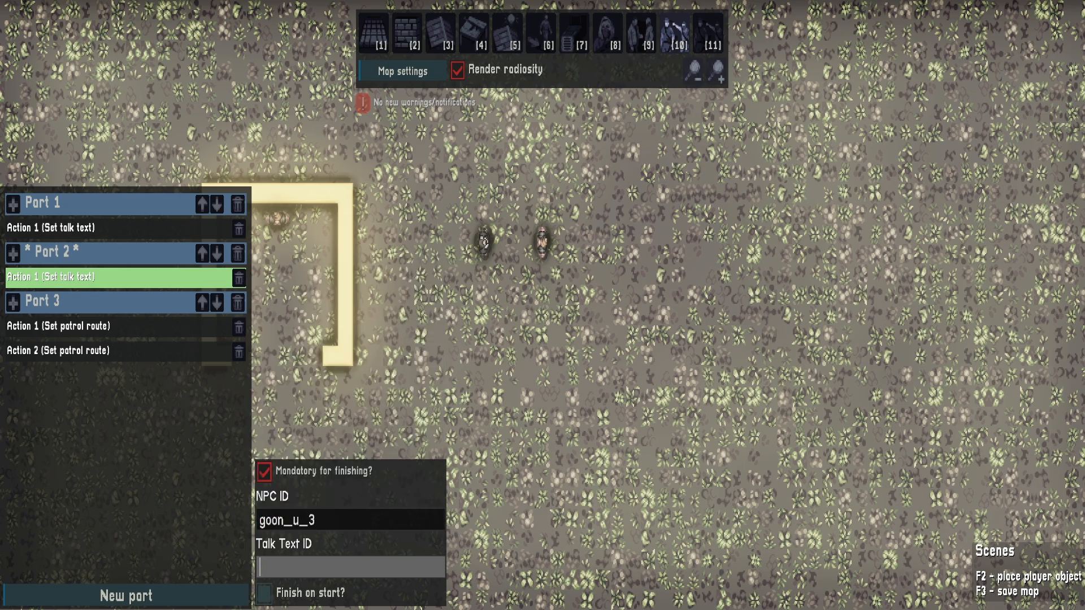
{"action": "type", "text": "goon"}
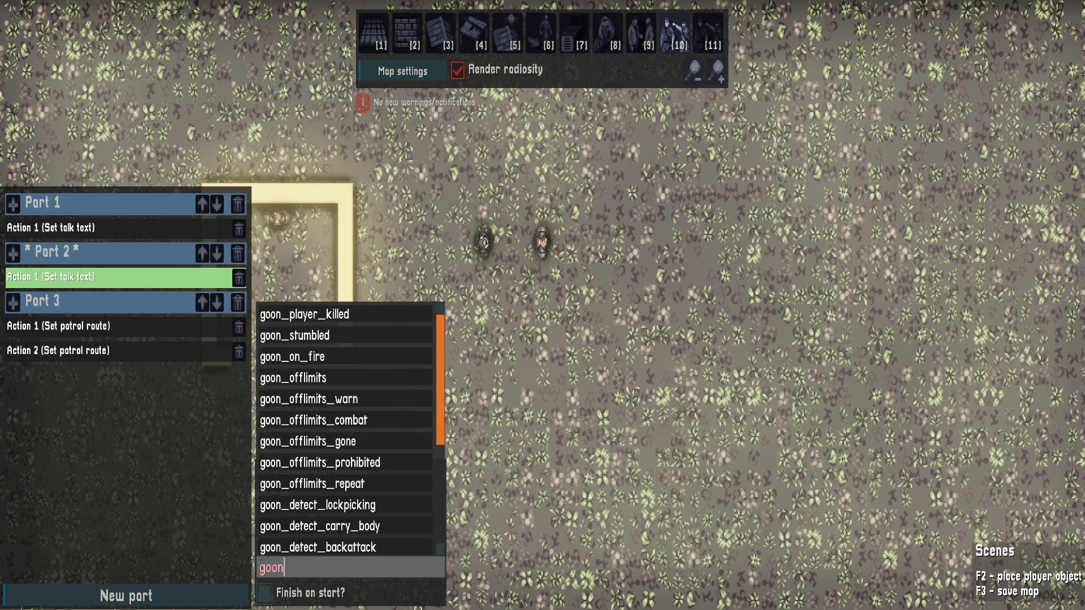
{"action": "type", "text": "_2"}
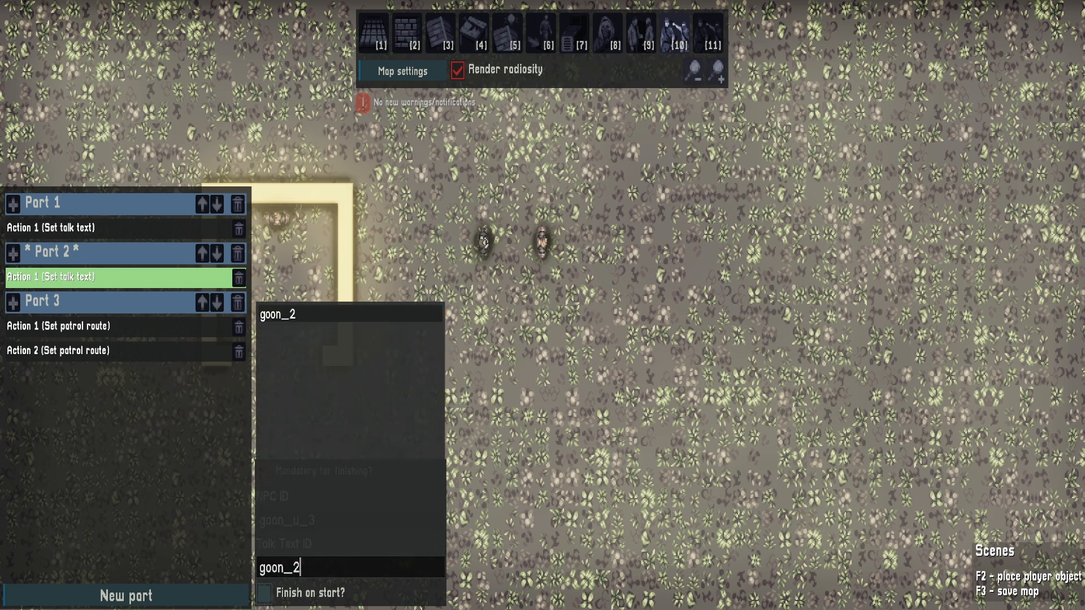
{"action": "key", "text": "Return"}
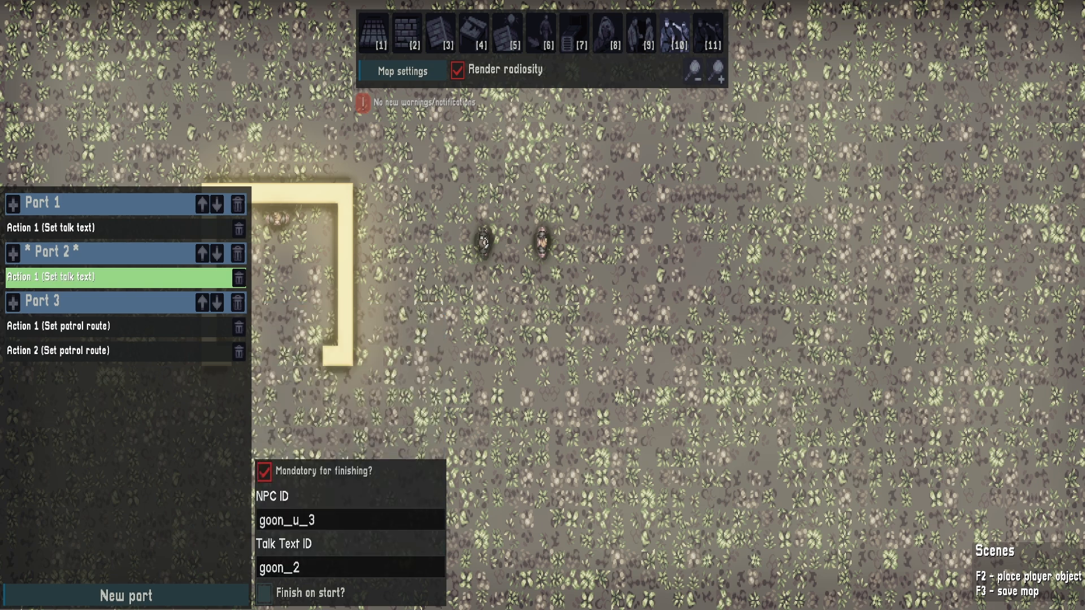
Playtest the revised scene by walking the player into the trigger area, and shoot both patrolling goons
{"action": "key", "text": "F2"}
{"action": "key", "text": "d"}
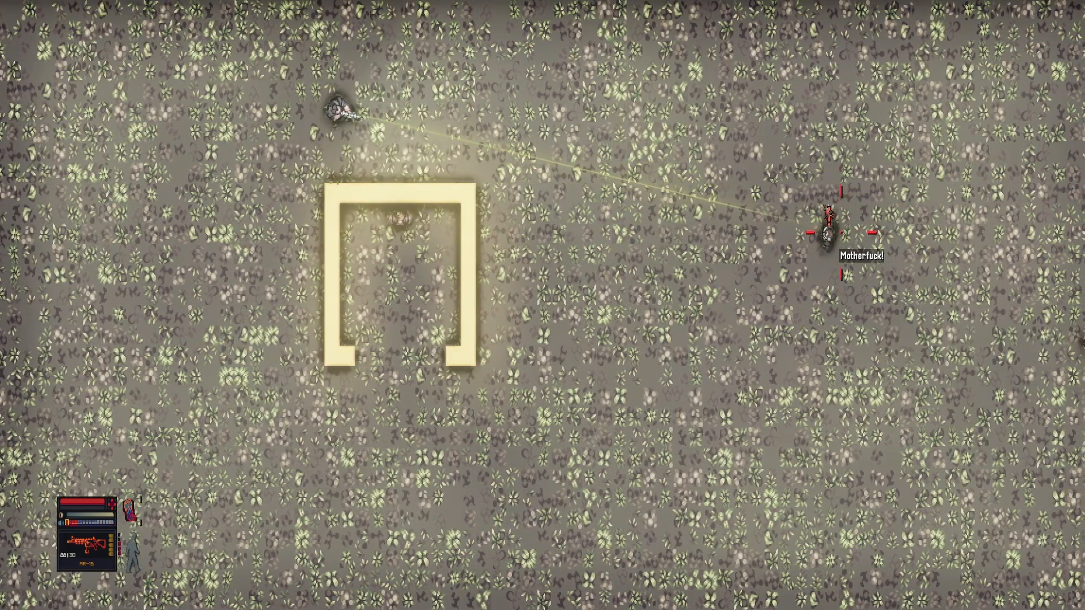
{"action": "left_click", "coordinate": [839, 231]}
{"action": "left_click", "coordinate": [954, 323]}
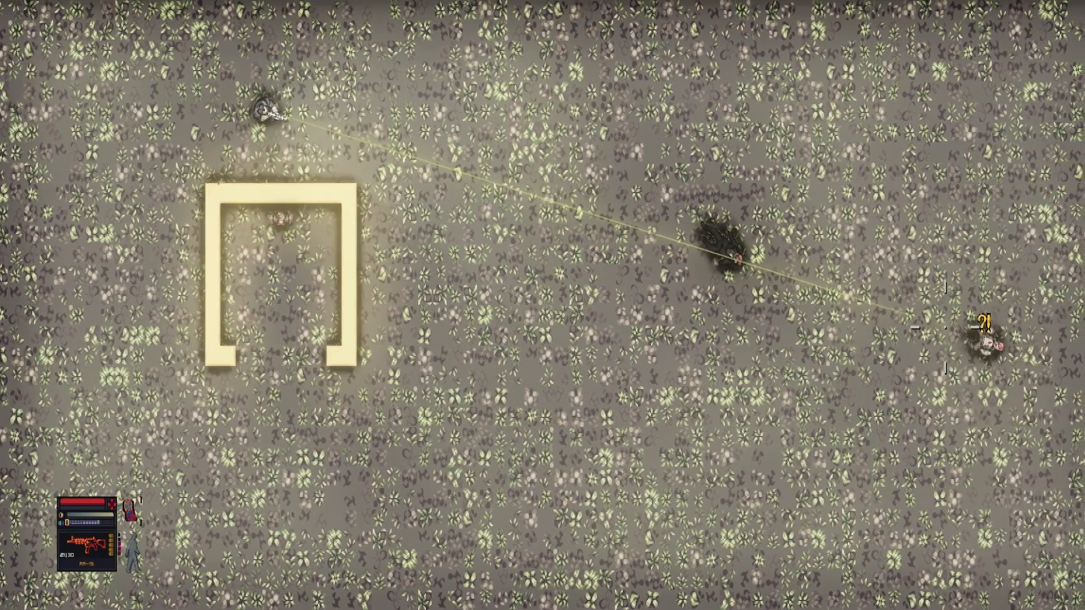
{"action": "key", "text": "s"}
{"action": "key", "text": "d"}
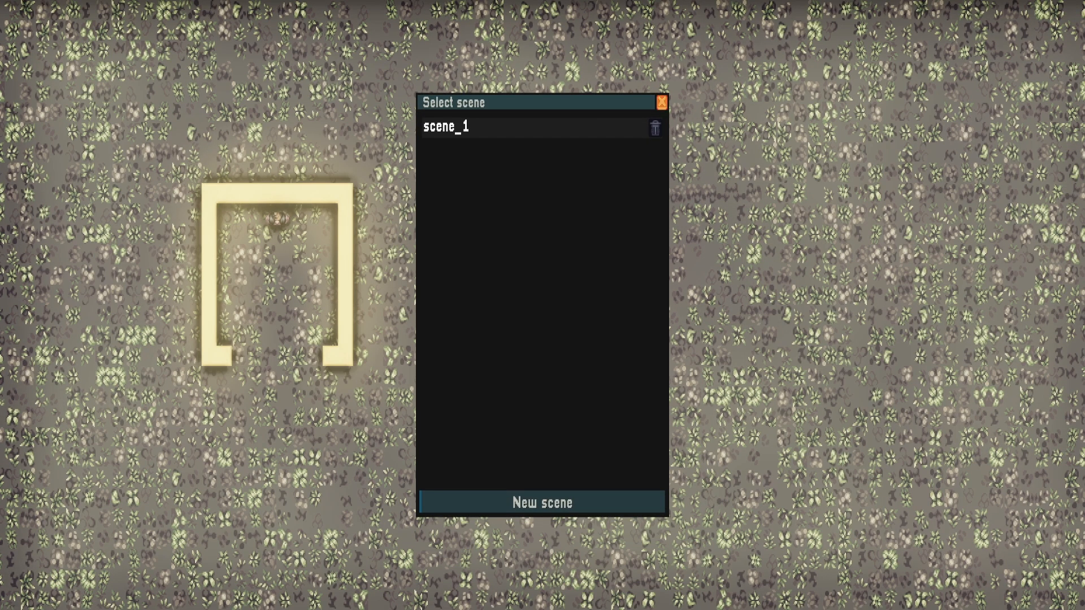
{"action": "left_click", "coordinate": [662, 103]}
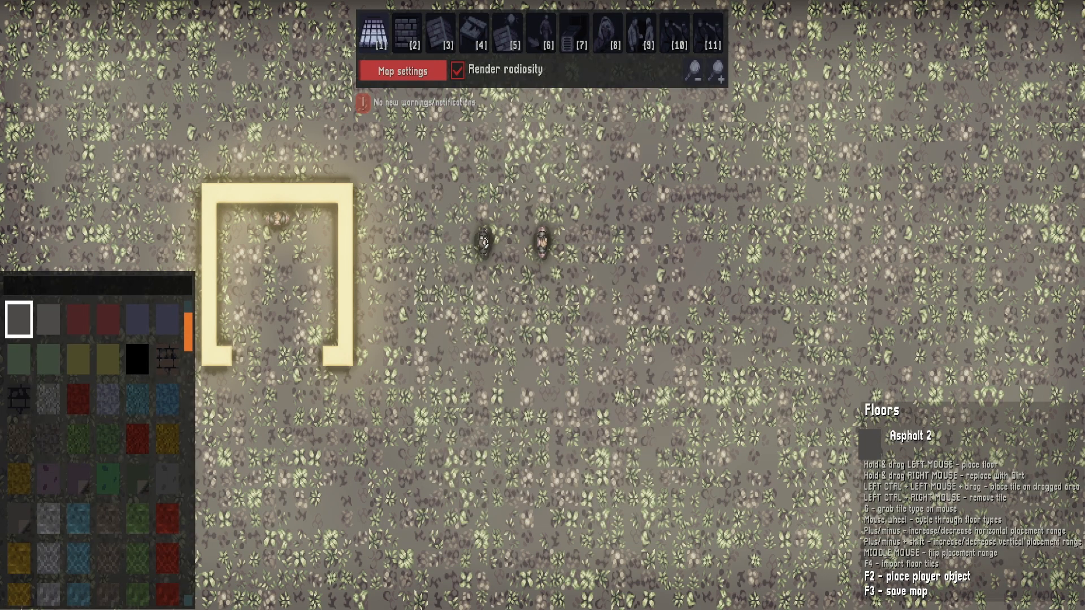
Add a third, blank dialogue entry to the level's dialogues
{"action": "left_click", "coordinate": [403, 70]}
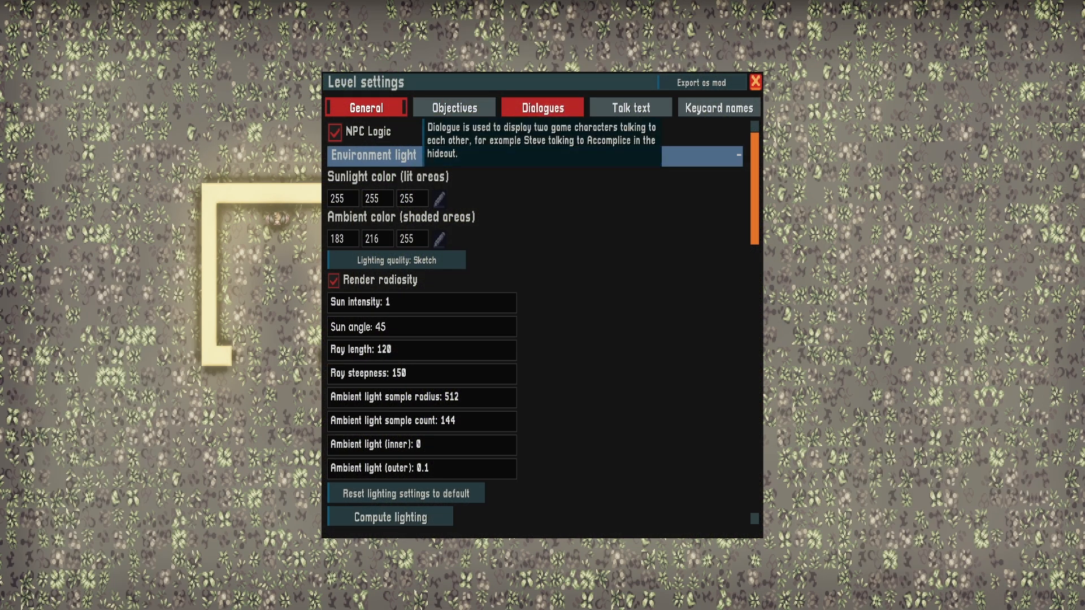
{"action": "left_click", "coordinate": [542, 108]}
{"action": "scroll", "coordinate": [534, 310], "scroll_direction": "down", "scroll_amount": 3}
{"action": "left_click", "coordinate": [543, 517]}
{"action": "scroll", "coordinate": [407, 433], "scroll_direction": "down", "scroll_amount": 4}
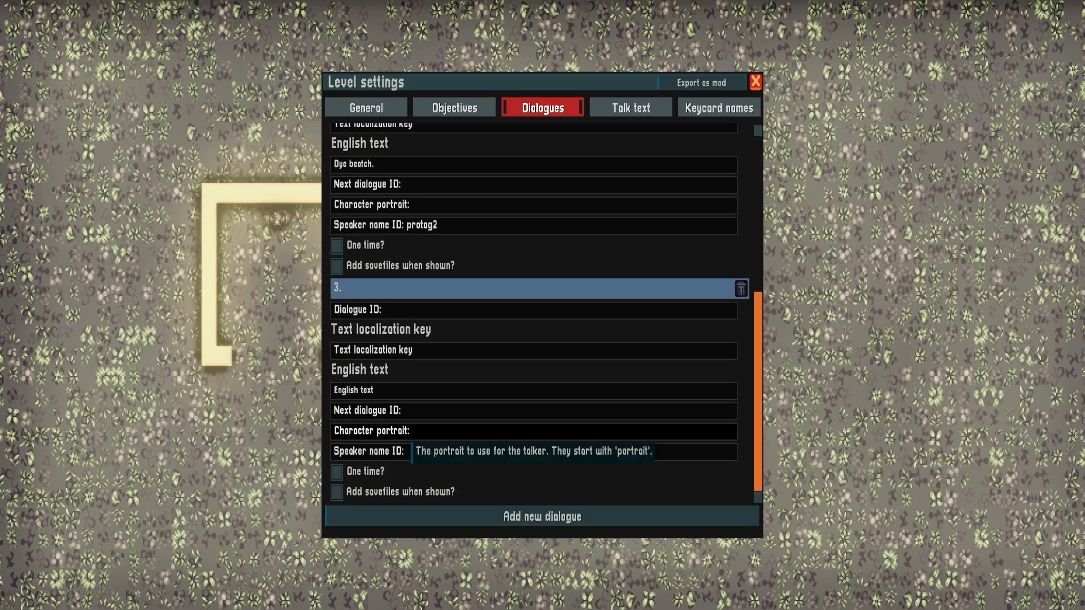
{"action": "key", "text": "Escape"}
Place a rectangular dialogue_trigger area on the open ground to the upper left of the walled structure
{"action": "key", "text": "a"}
{"action": "left_click", "coordinate": [474, 33]}
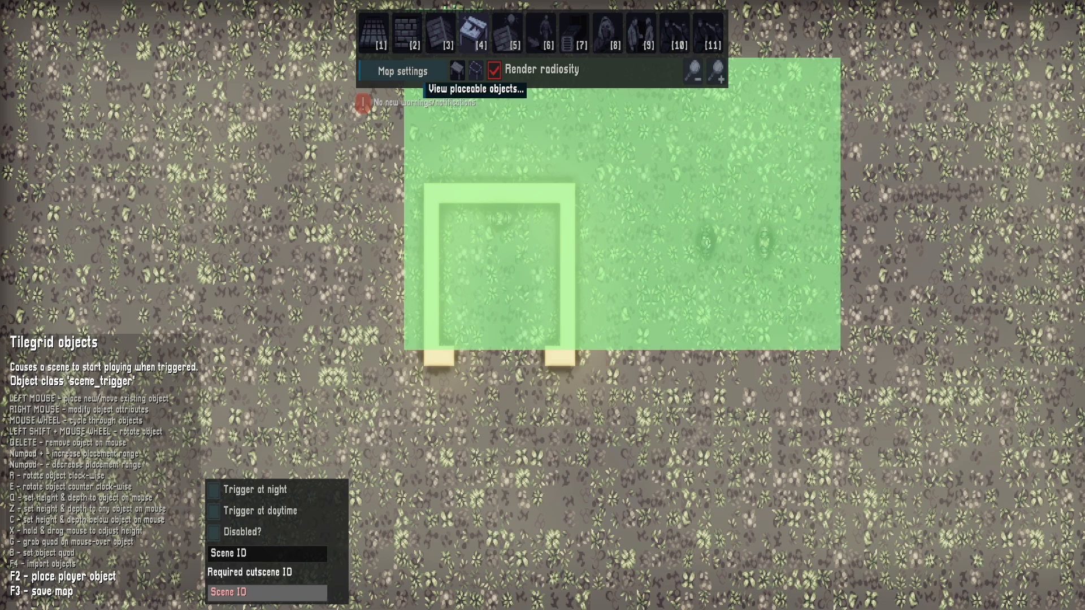
{"action": "left_click", "coordinate": [476, 70]}
{"action": "scroll", "coordinate": [537, 303], "scroll_direction": "down", "scroll_amount": 3}
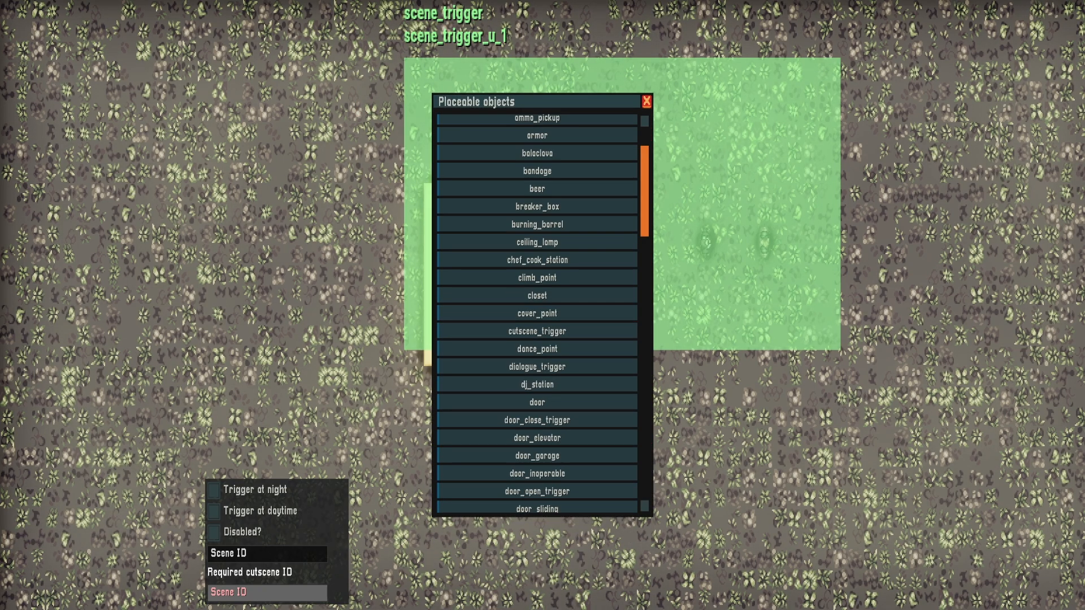
{"action": "scroll", "coordinate": [537, 331], "scroll_direction": "down", "scroll_amount": 5}
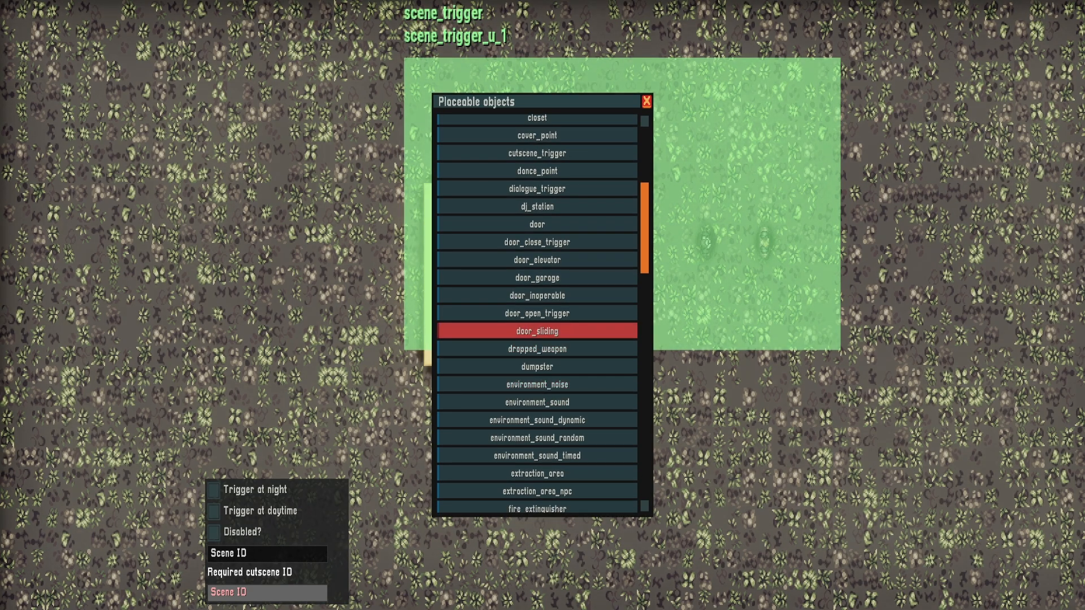
{"action": "scroll", "coordinate": [537, 331], "scroll_direction": "down", "scroll_amount": 2}
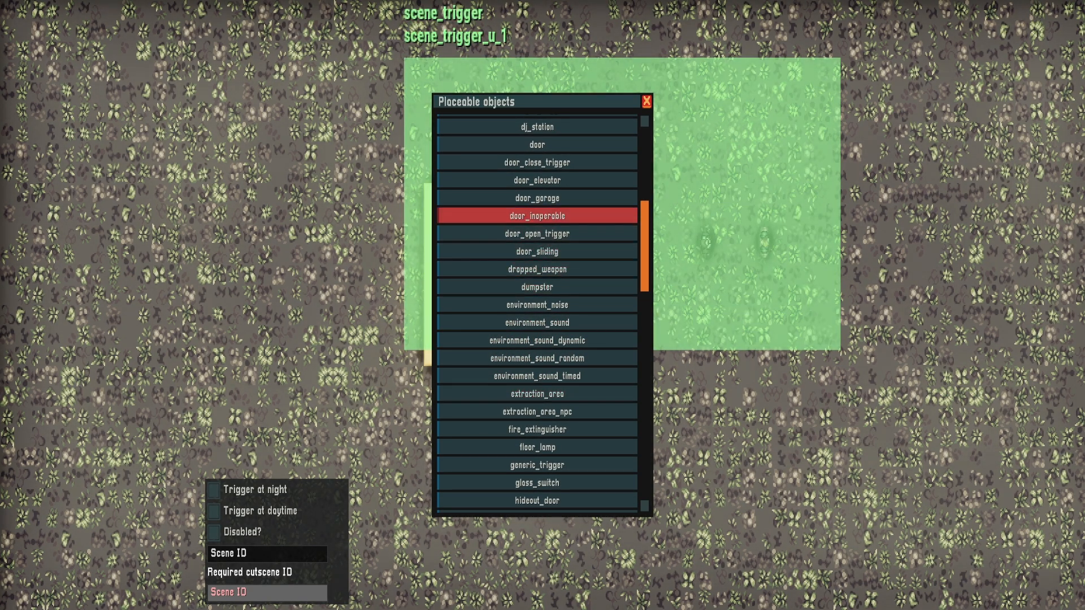
{"action": "scroll", "coordinate": [537, 248], "scroll_direction": "up", "scroll_amount": 2}
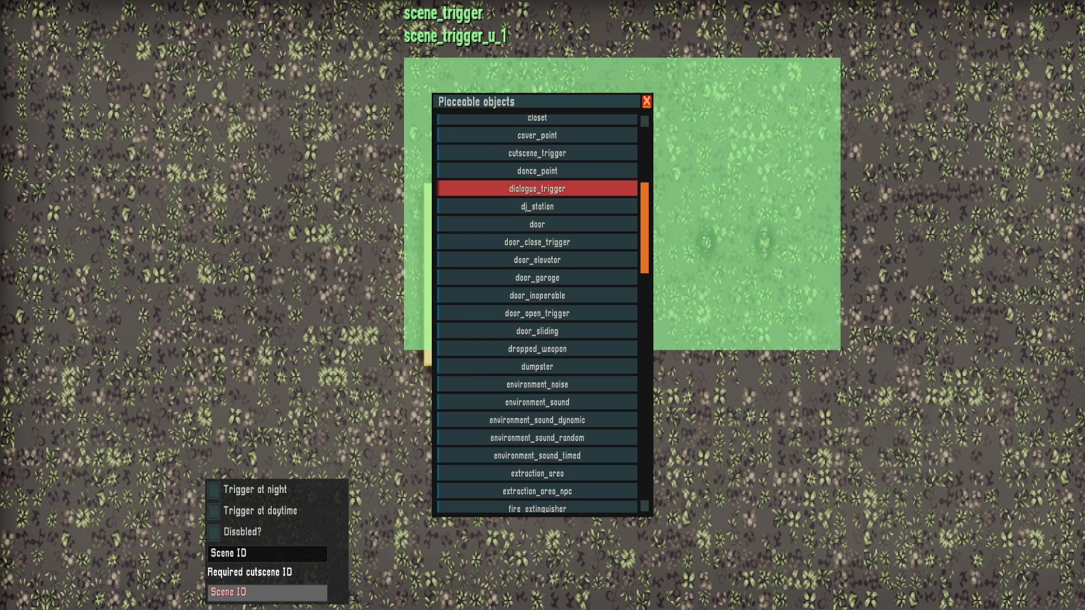
{"action": "left_click", "coordinate": [537, 189]}
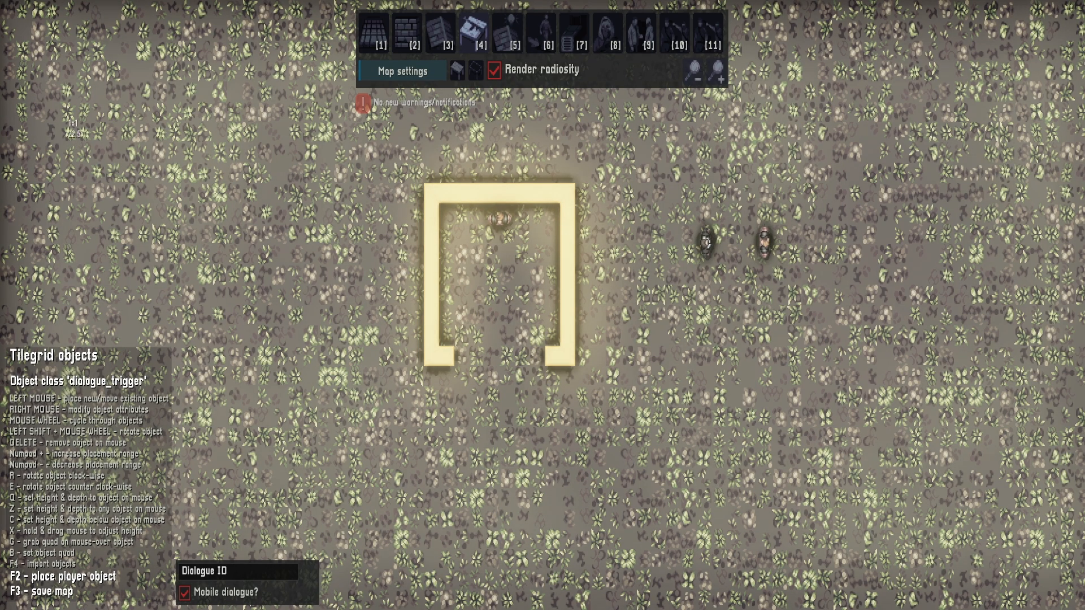
{"action": "left_click_drag", "start_coordinate": [232, 159], "coordinate": [254, 216]}
Set the placed dialogue trigger's dialogue ID to test_3
{"action": "right_click", "coordinate": [204, 152]}
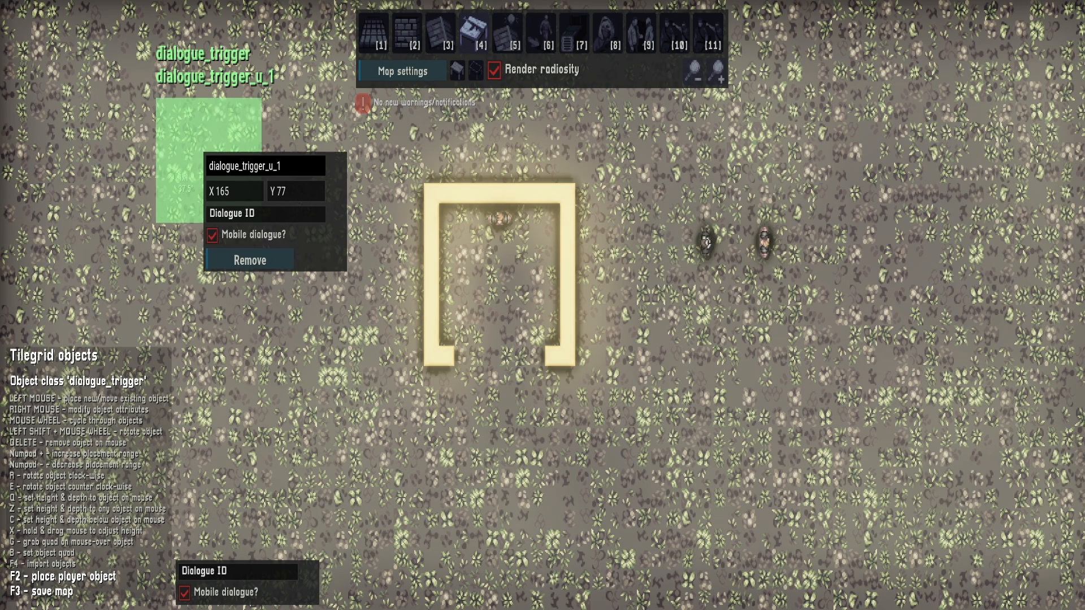
{"action": "left_click", "coordinate": [243, 214]}
{"action": "type", "text": "test"}
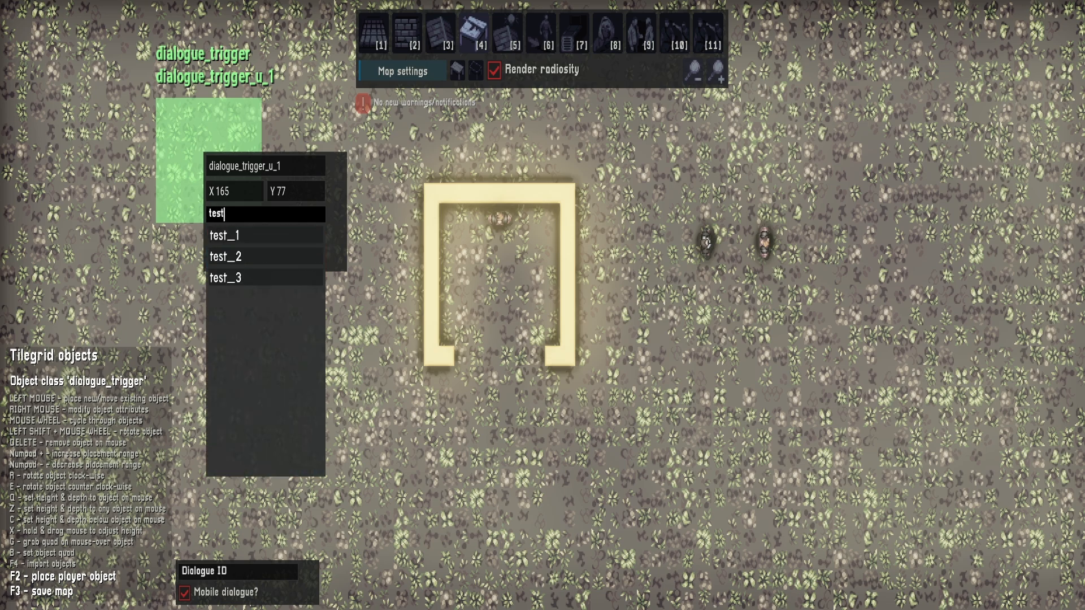
{"action": "left_click", "coordinate": [240, 278]}
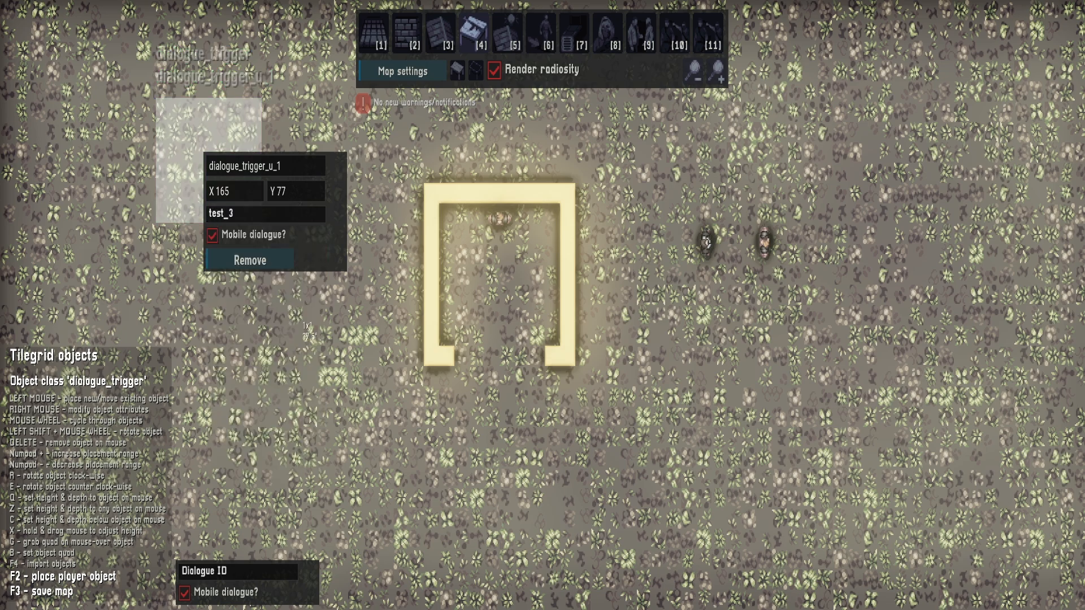
{"action": "right_click", "coordinate": [300, 323]}
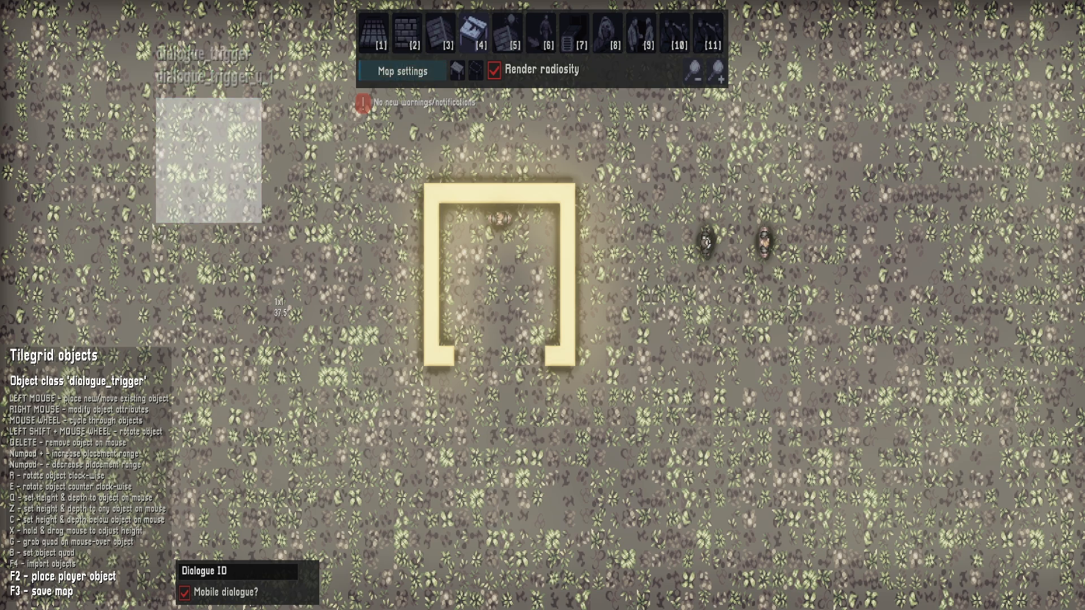
Playtest the dialogue trigger by walking the player around inside its area
{"action": "key", "text": "F2"}
{"action": "key", "text": "w+a"}
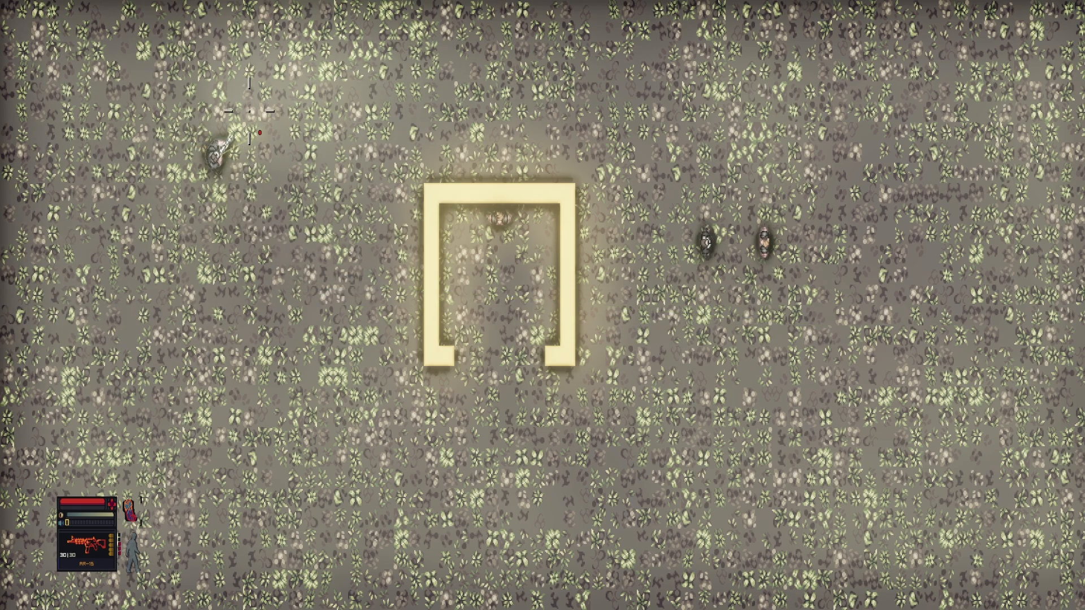
{"action": "key", "text": "w"}
{"action": "key", "text": "s"}
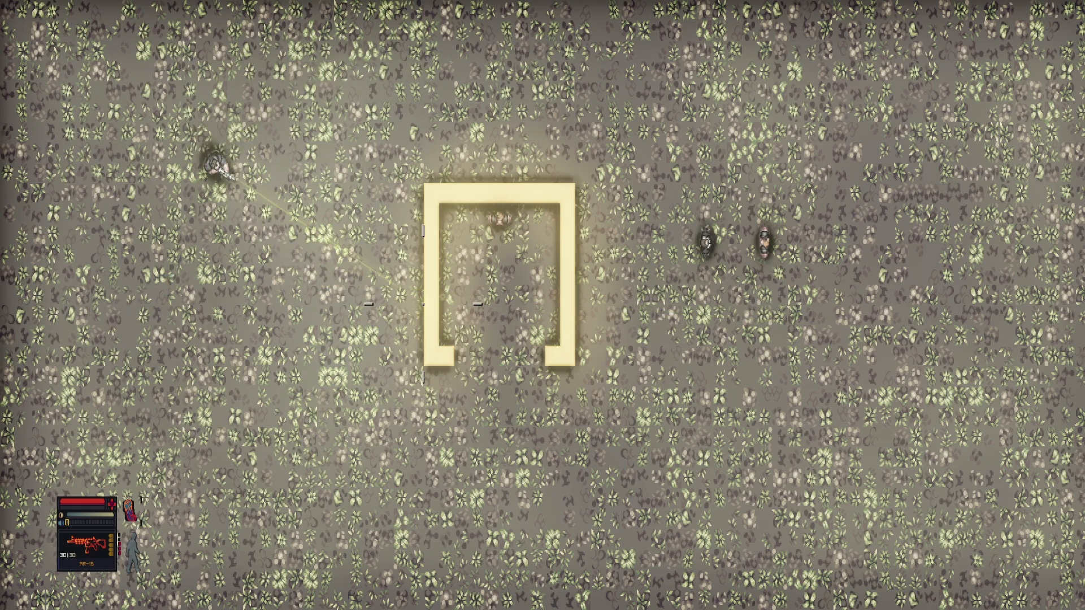
{"action": "key", "text": "F2"}
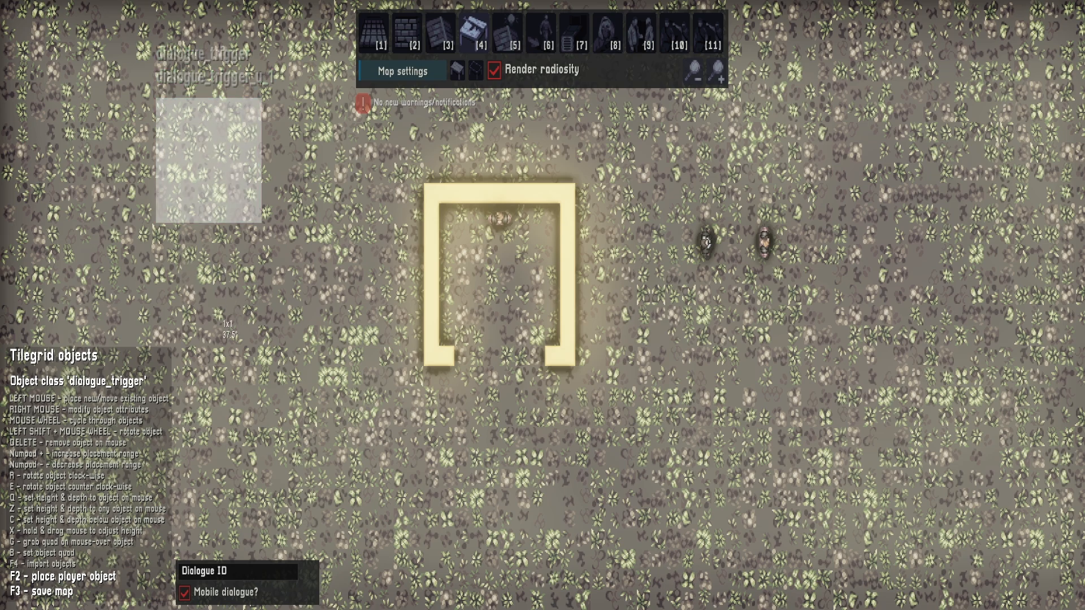
Playtest the dialogue trigger again, moving the player out of its area and back in
{"action": "key", "text": "F2"}
{"action": "key", "text": "w"}
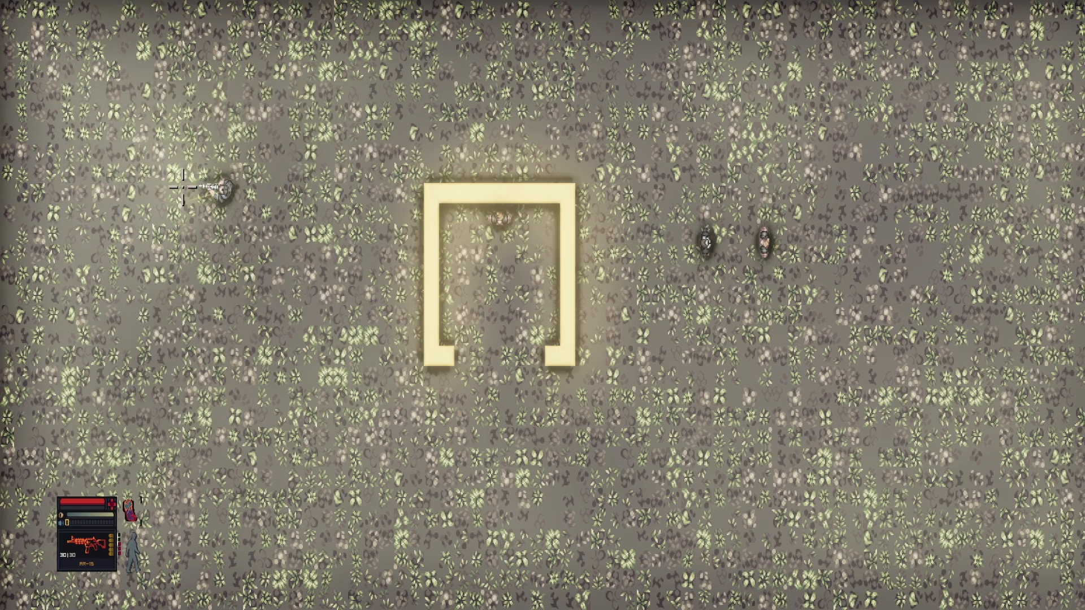
{"action": "key", "text": "s"}
{"action": "key", "text": "d"}
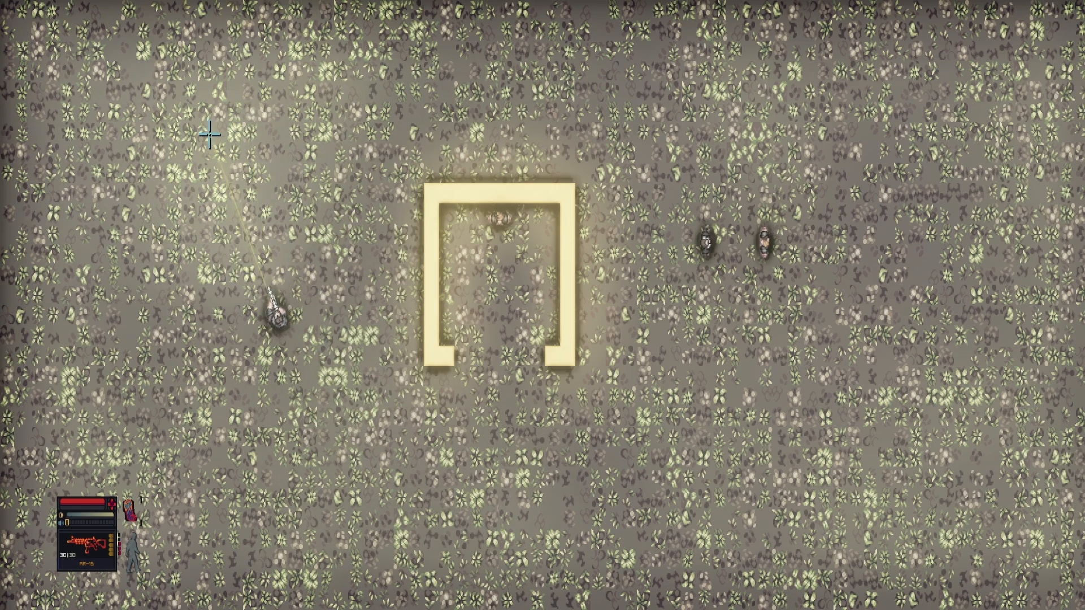
{"action": "key", "text": "w"}
{"action": "key", "text": "a"}
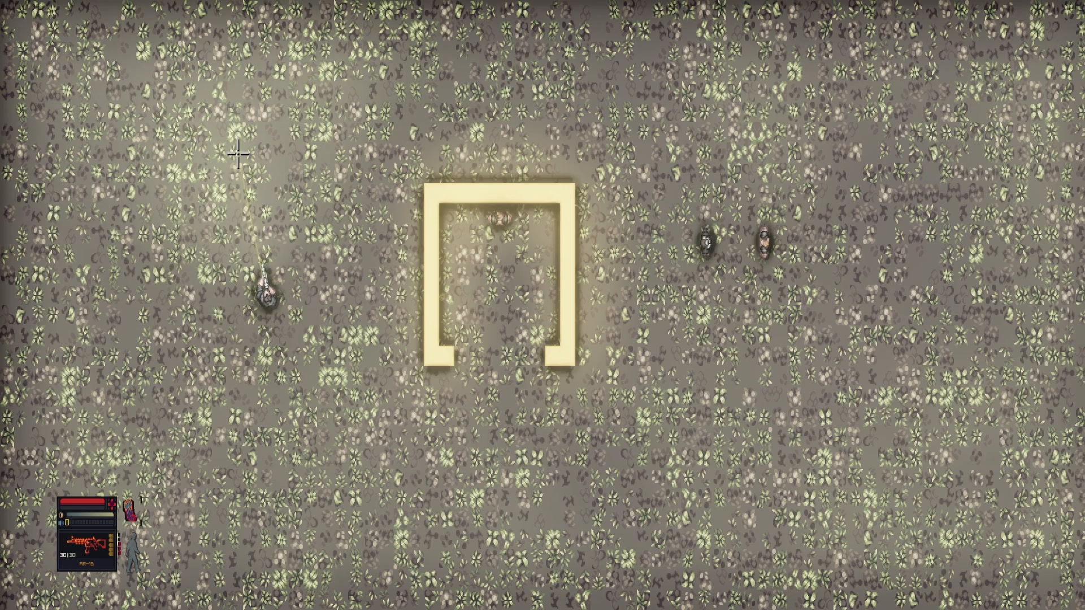
{"action": "key", "text": "F1"}
{"action": "key", "text": "F1"}
{"action": "key", "text": "w"}
{"action": "key", "text": "a"}
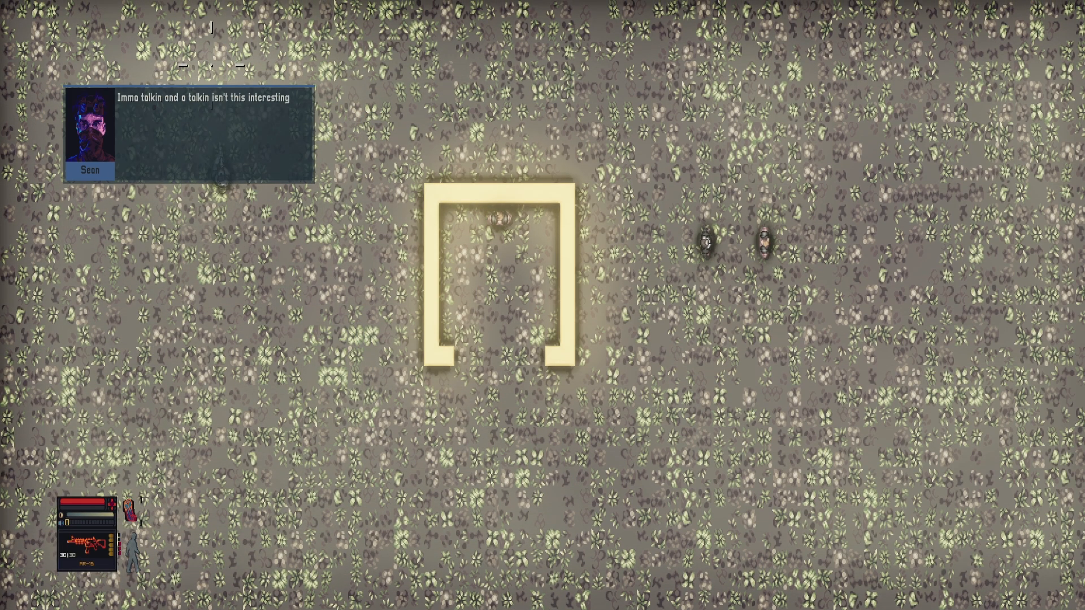
{"action": "key", "text": "s"}
{"action": "key", "text": "s"}
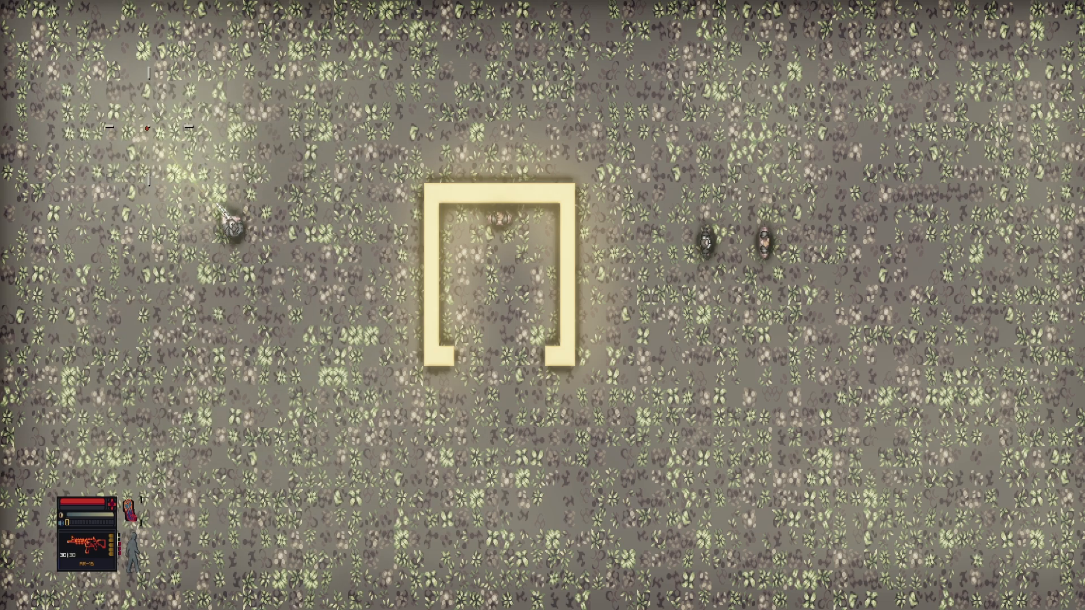
{"action": "key", "text": "d"}
{"action": "key", "text": "F1"}
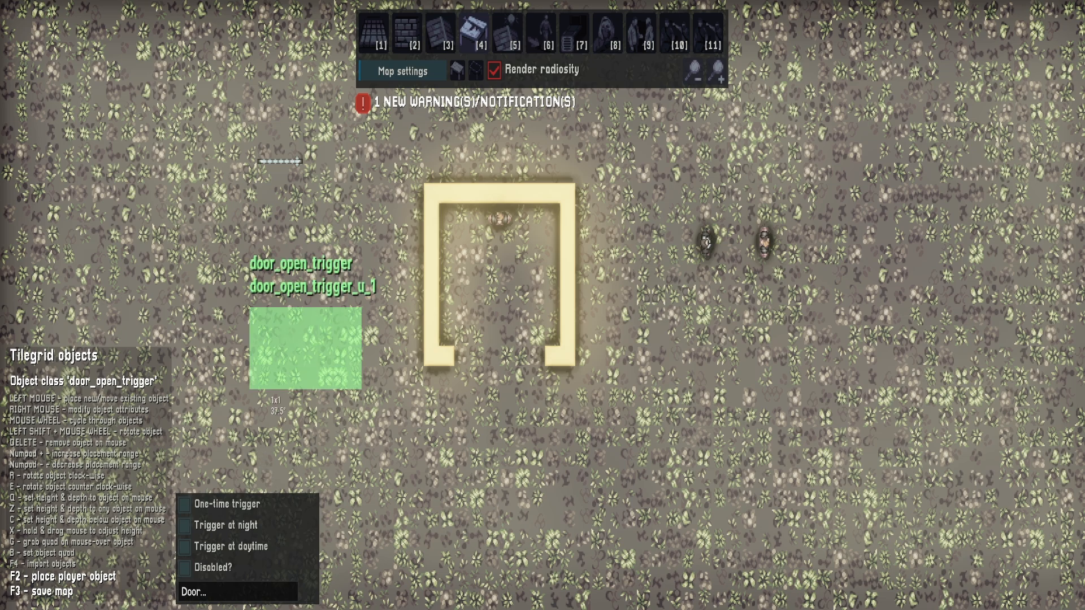
Set the door_open_trigger's target door to door_u_1
{"action": "right_click", "coordinate": [301, 362]}
{"action": "left_click", "coordinate": [363, 510]}
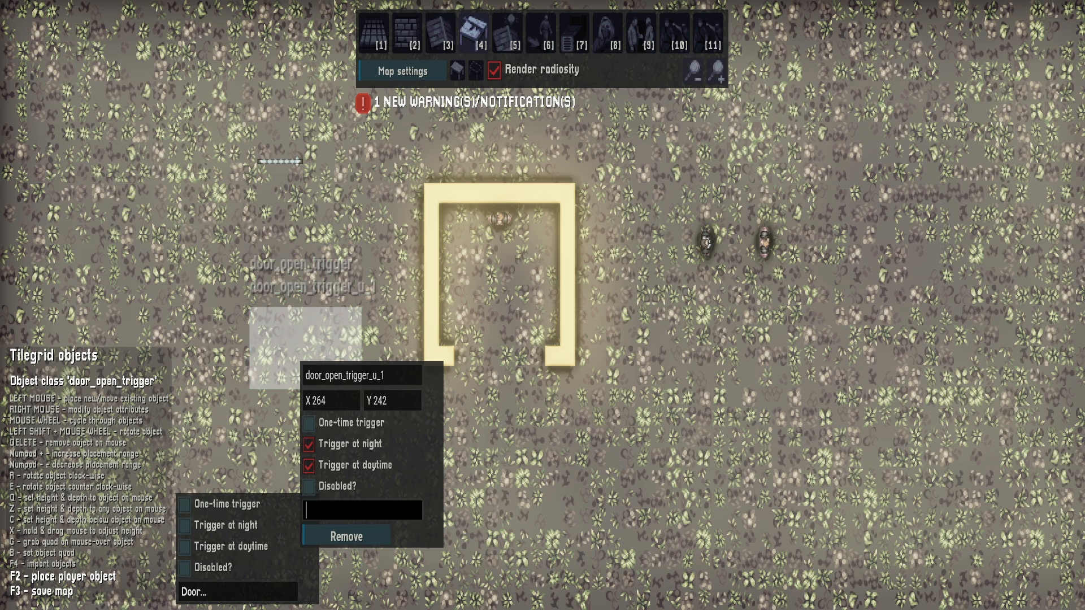
{"action": "type", "text": "door"}
{"action": "type", "text": "_u_1"}
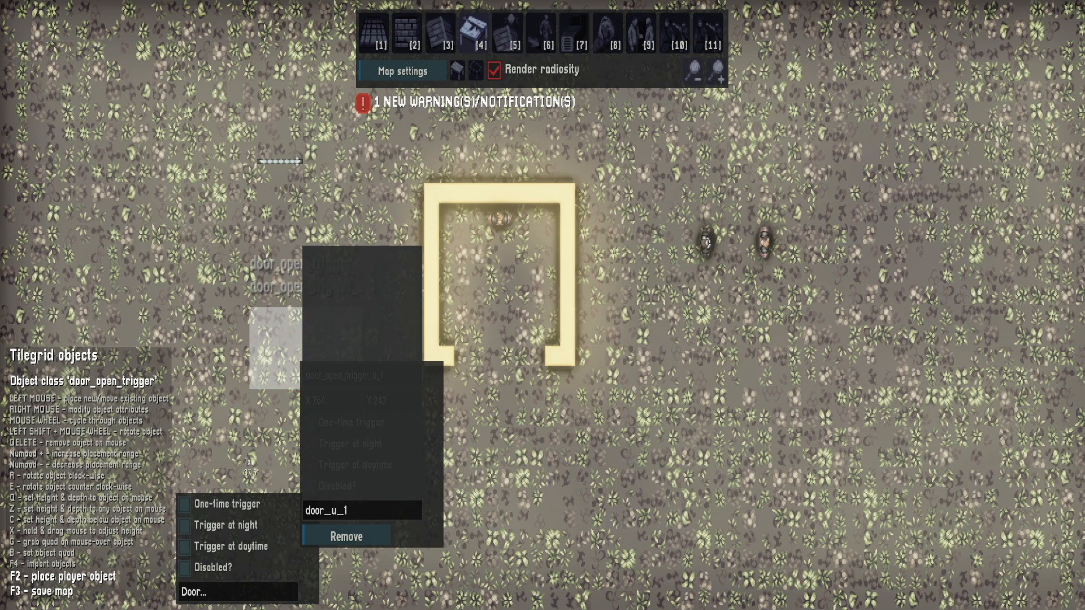
{"action": "left_click", "coordinate": [241, 457]}
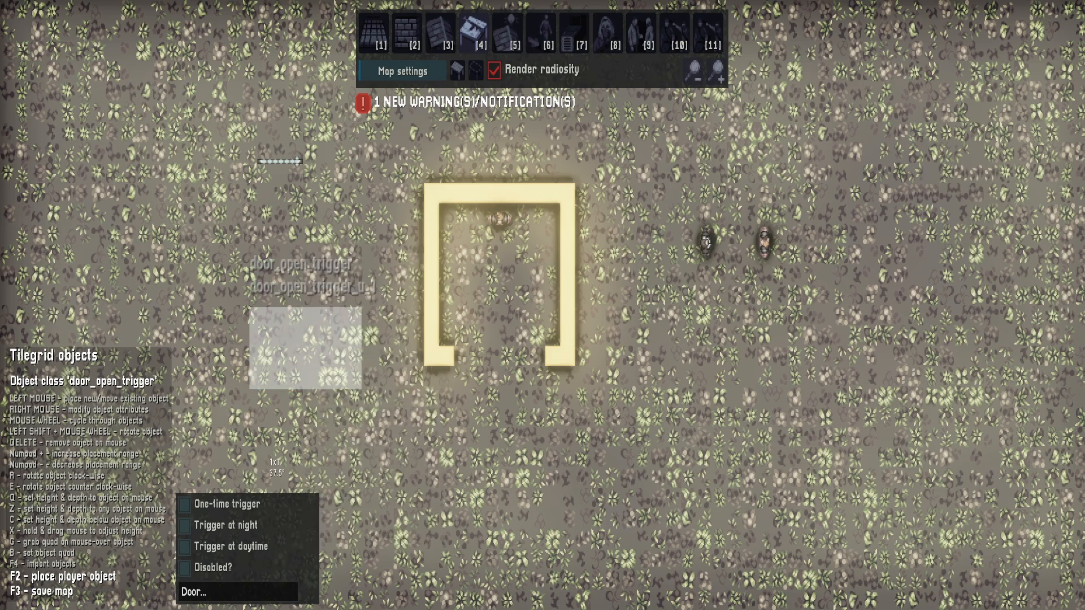
Playtest the door open trigger by walking the player through its area towards the door
{"action": "key", "text": "F2"}
{"action": "key", "text": "w"}
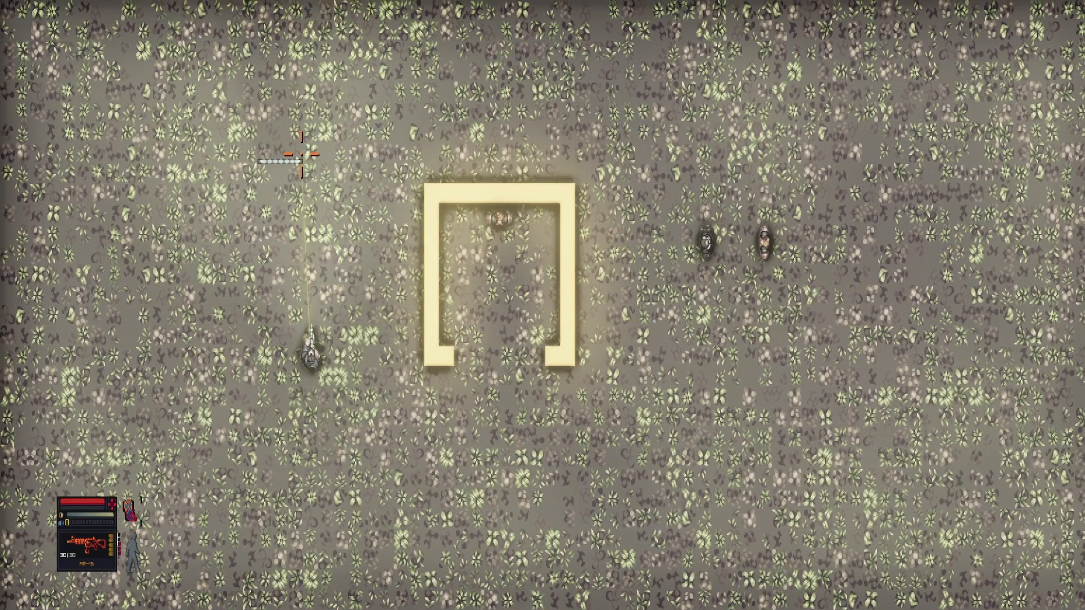
{"action": "key", "text": "w"}
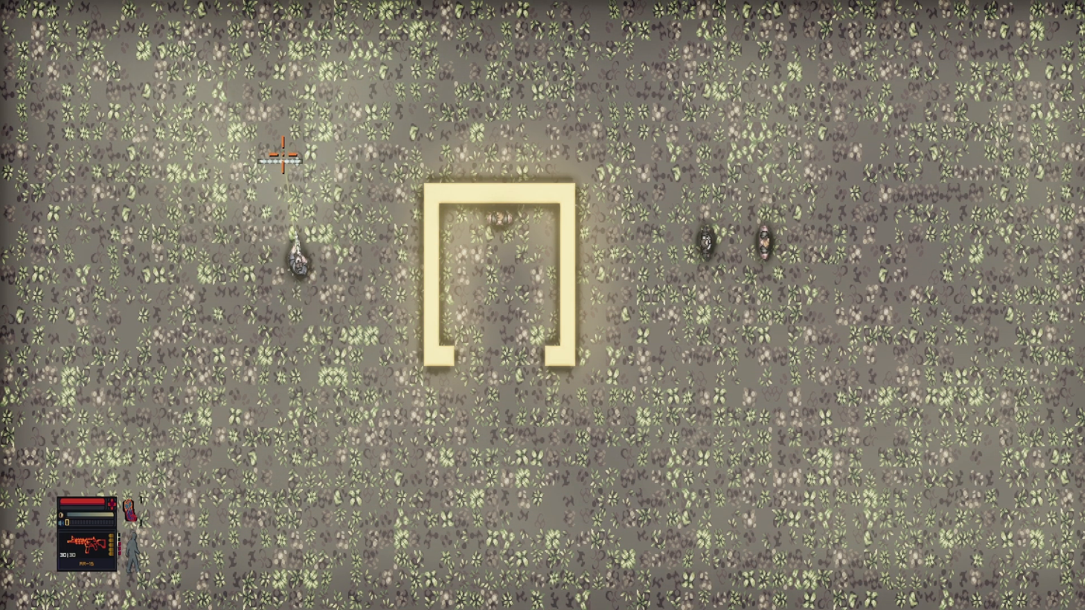
{"action": "key", "text": "s"}
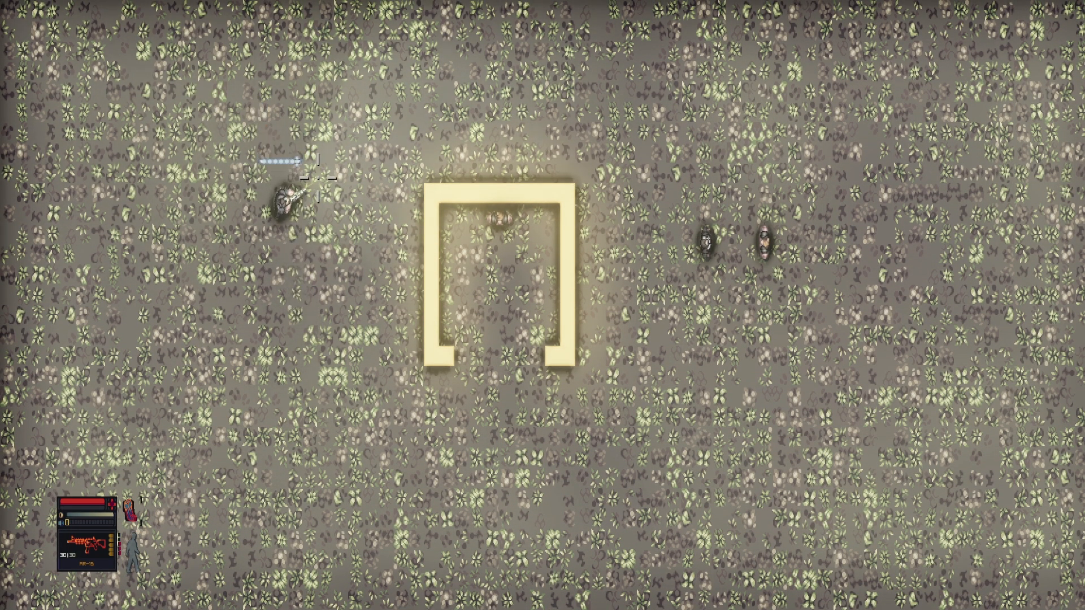
{"action": "key", "text": "F2"}
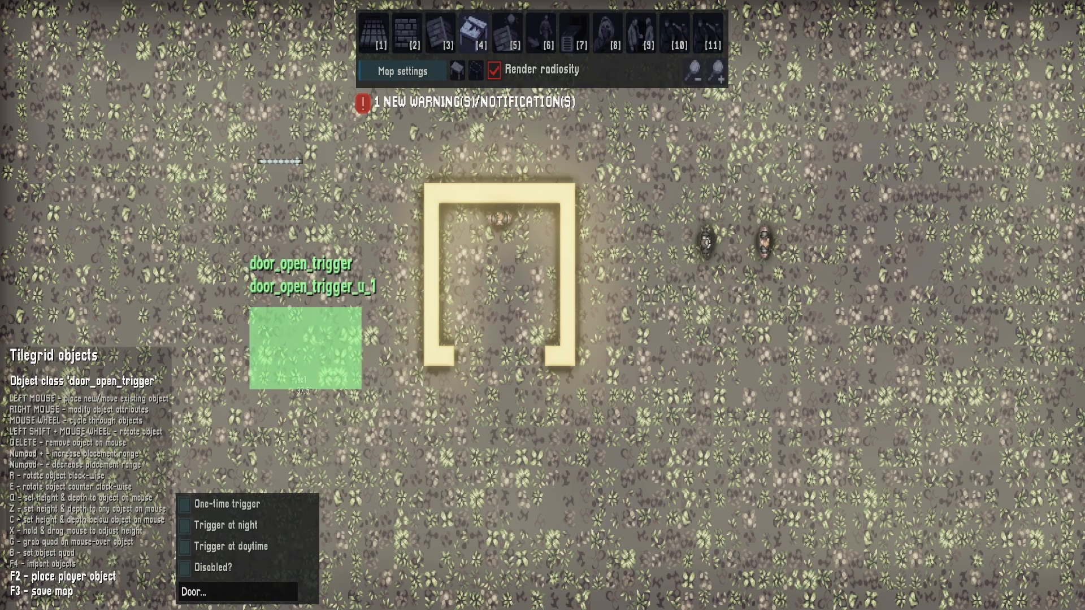
Remove the door_open_trigger area from the map
{"action": "right_click", "coordinate": [315, 338]}
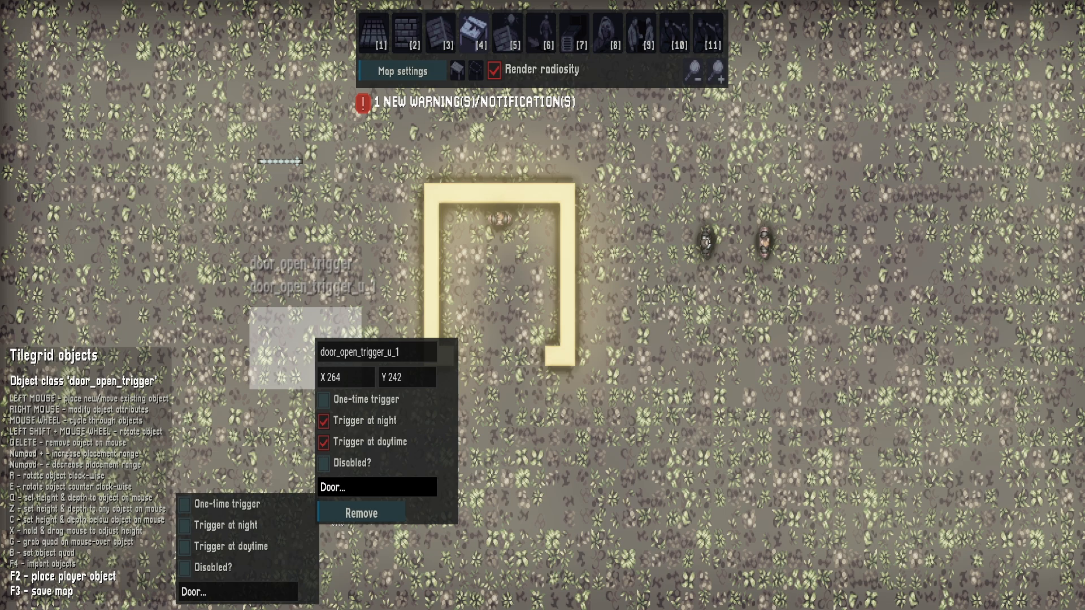
{"action": "right_click", "coordinate": [252, 361]}
{"action": "left_click", "coordinate": [296, 500]}
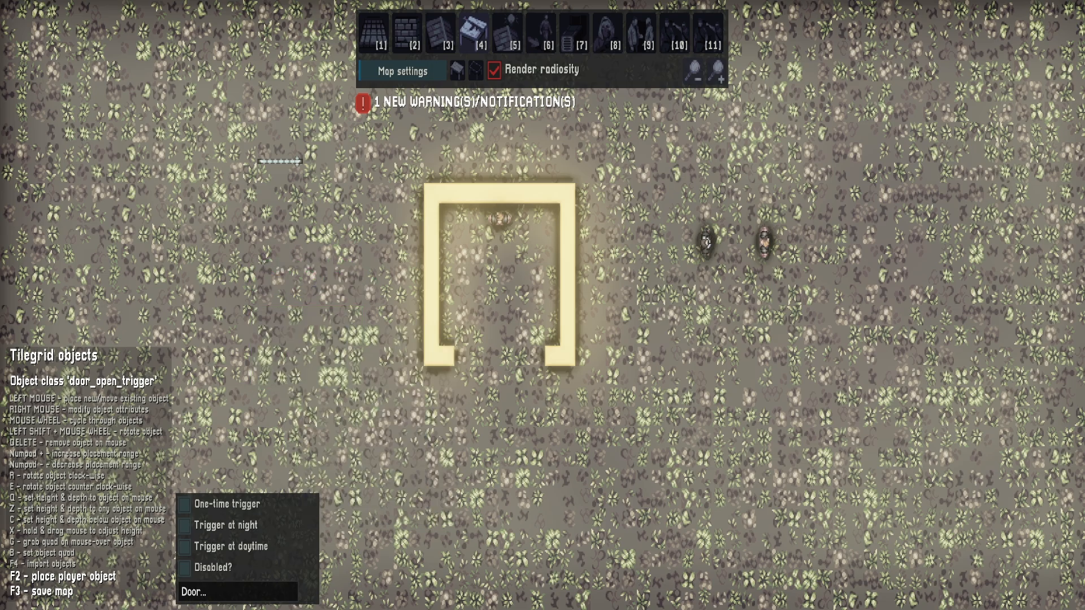
Place a generic_trigger area beside the walled structure to view its attributes, and remove it from the map
{"action": "left_click", "coordinate": [475, 70]}
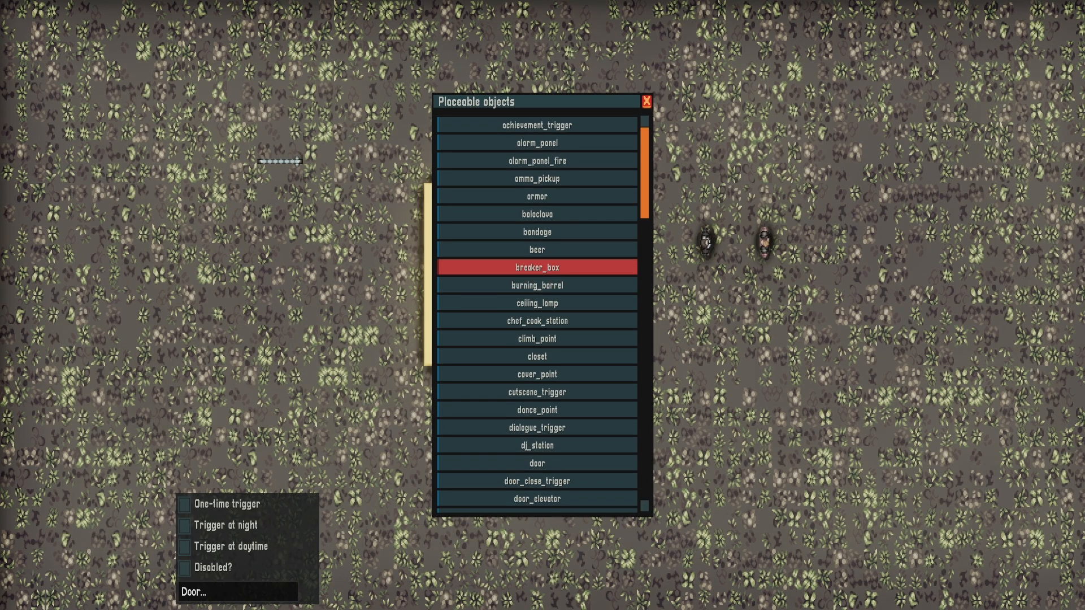
{"action": "left_click", "coordinate": [537, 463]}
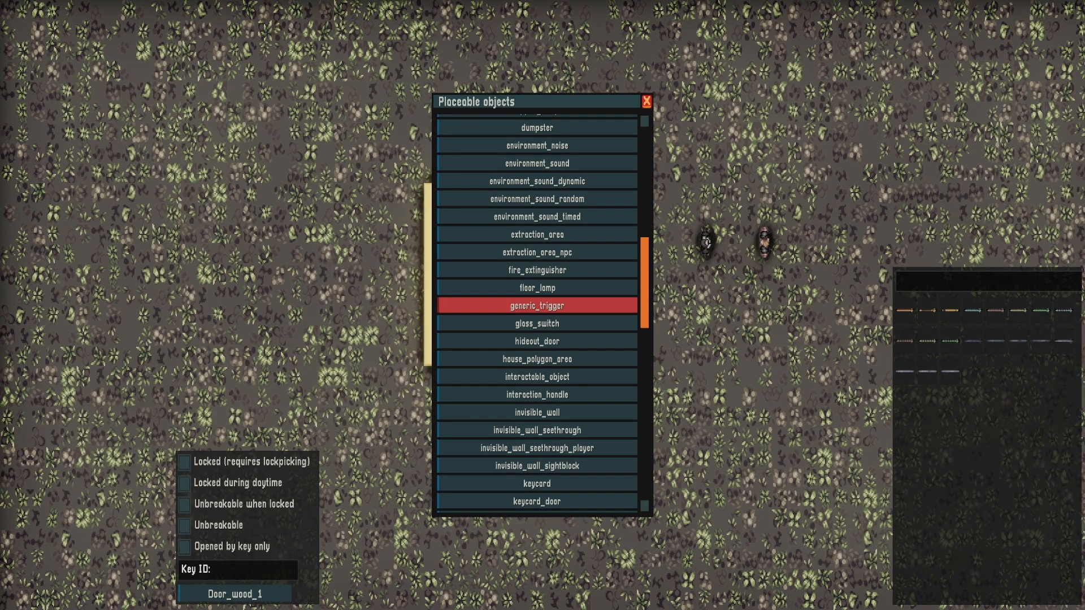
{"action": "left_click", "coordinate": [537, 306]}
{"action": "right_click", "coordinate": [333, 334]}
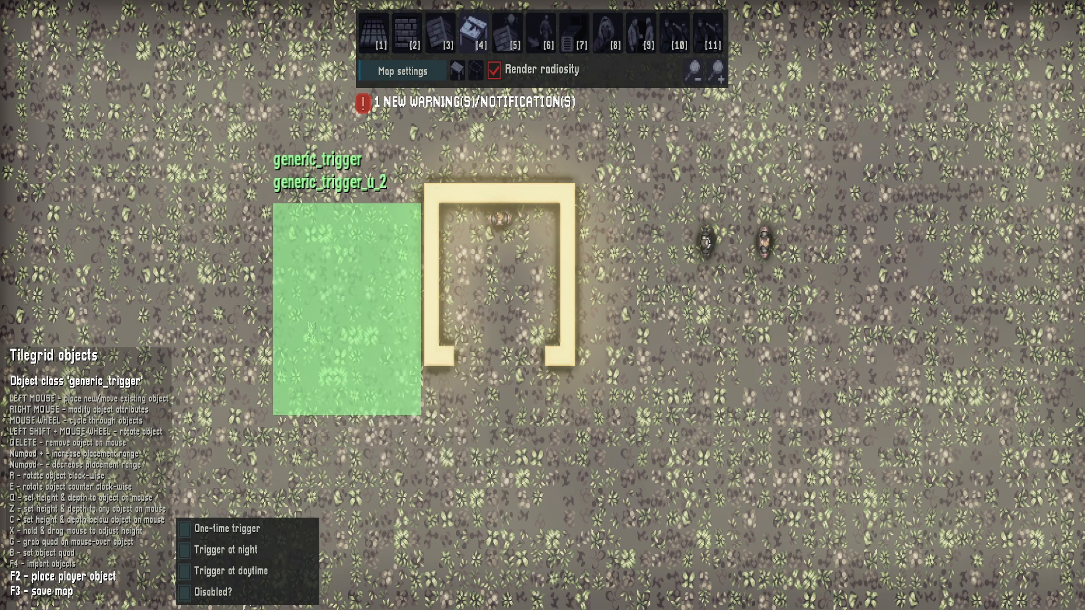
{"action": "right_click", "coordinate": [287, 291]}
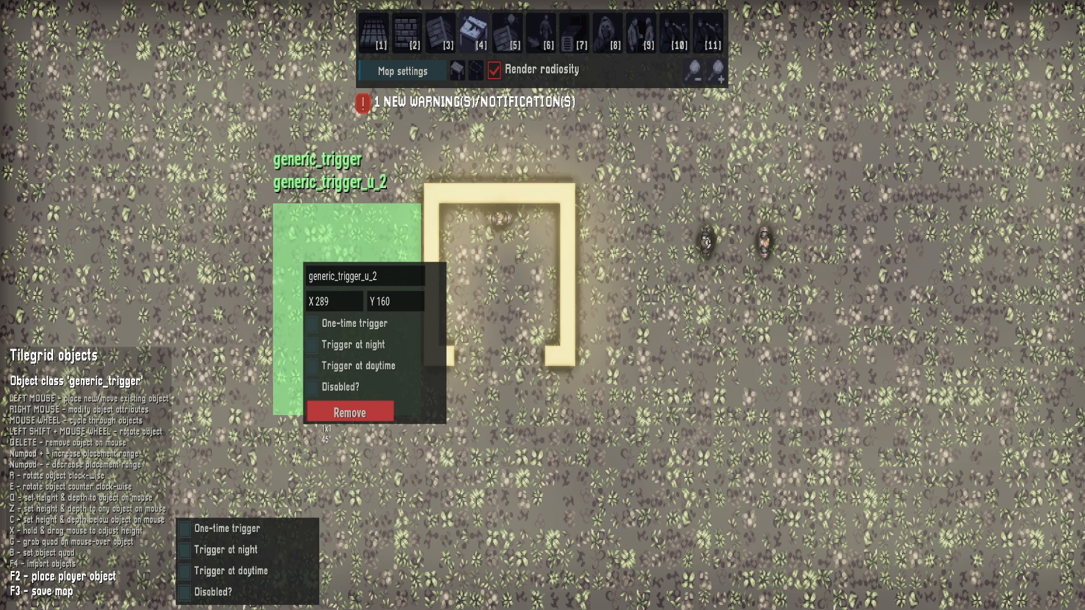
{"action": "left_click", "coordinate": [339, 415]}
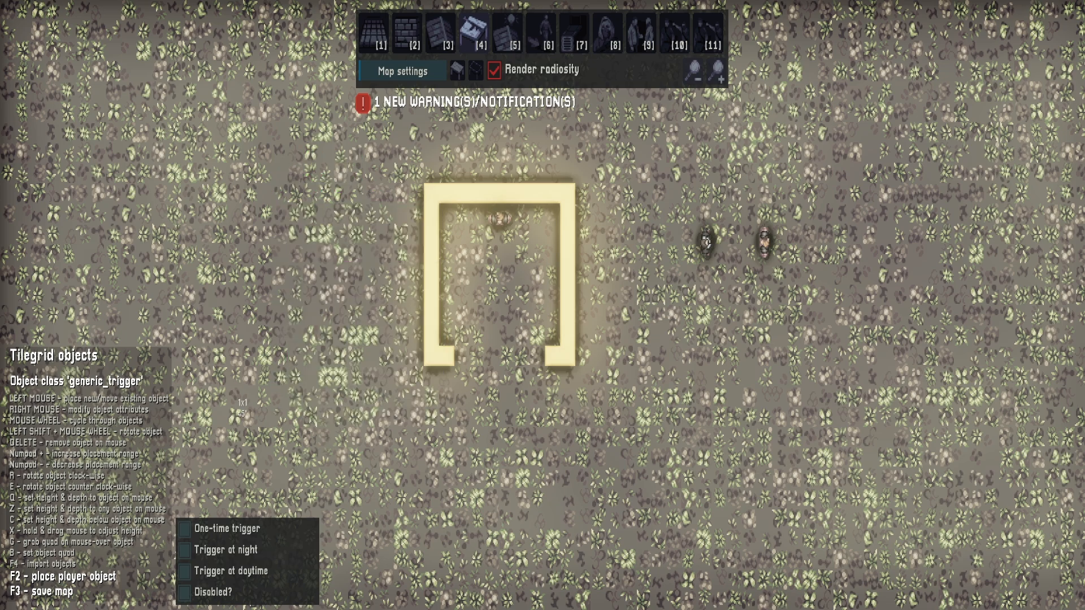
Place a move_pos_clear_trigger area on the open ground just west of the walled structure
{"action": "left_click", "coordinate": [476, 71]}
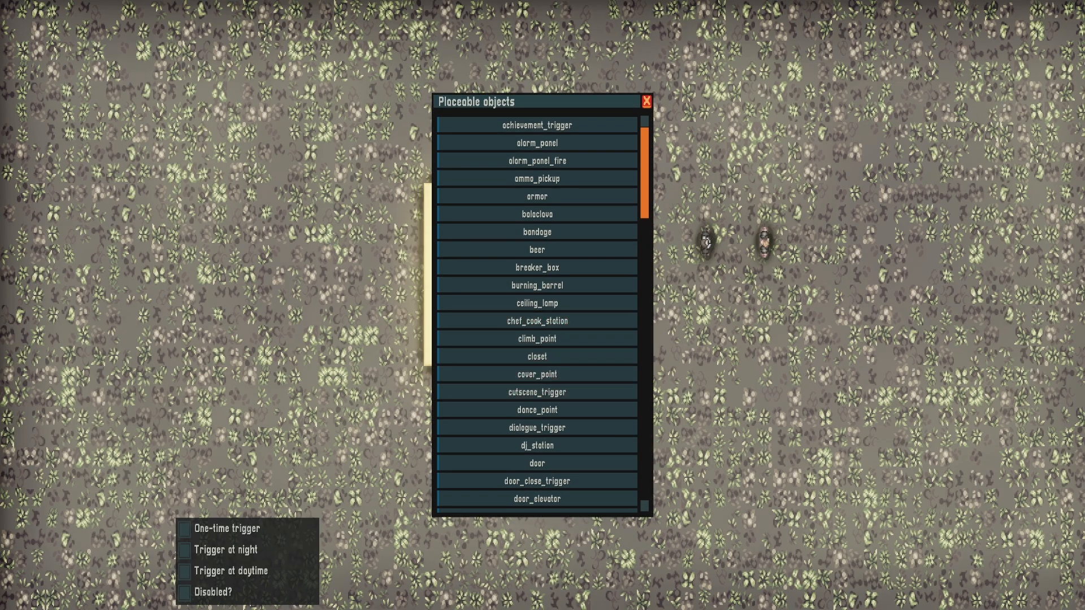
{"action": "scroll", "coordinate": [536, 390], "scroll_direction": "down", "scroll_amount": 10}
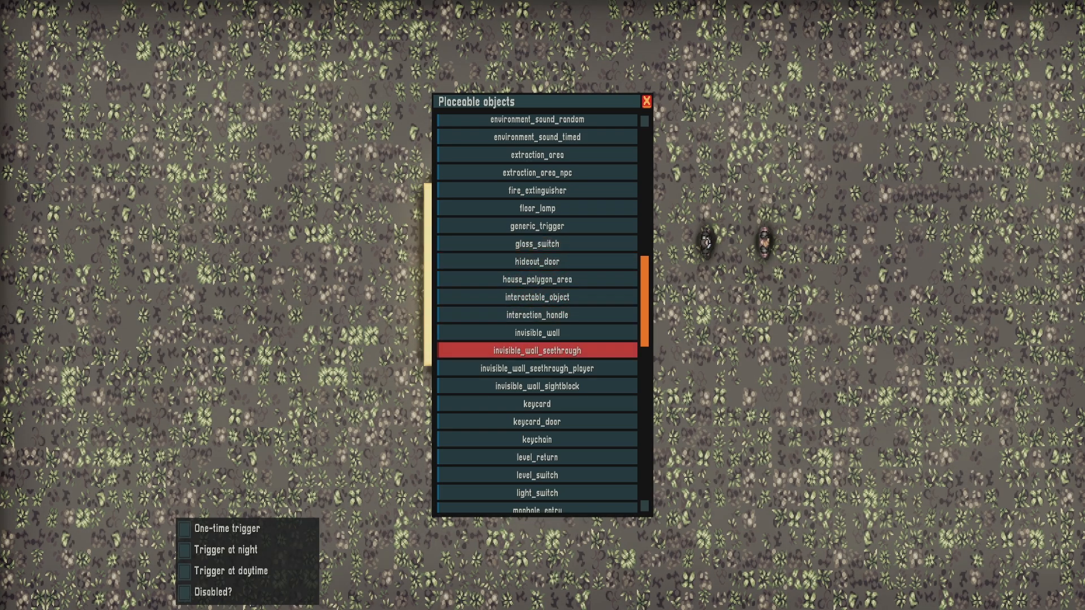
{"action": "scroll", "coordinate": [537, 418], "scroll_direction": "down", "scroll_amount": 4}
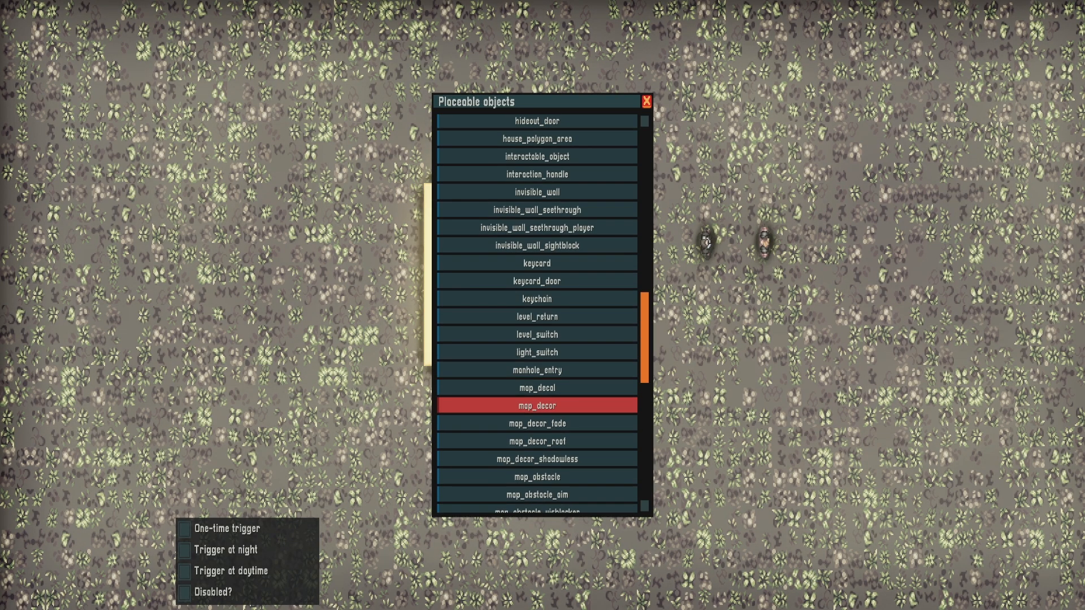
{"action": "scroll", "coordinate": [537, 396], "scroll_direction": "down", "scroll_amount": 3}
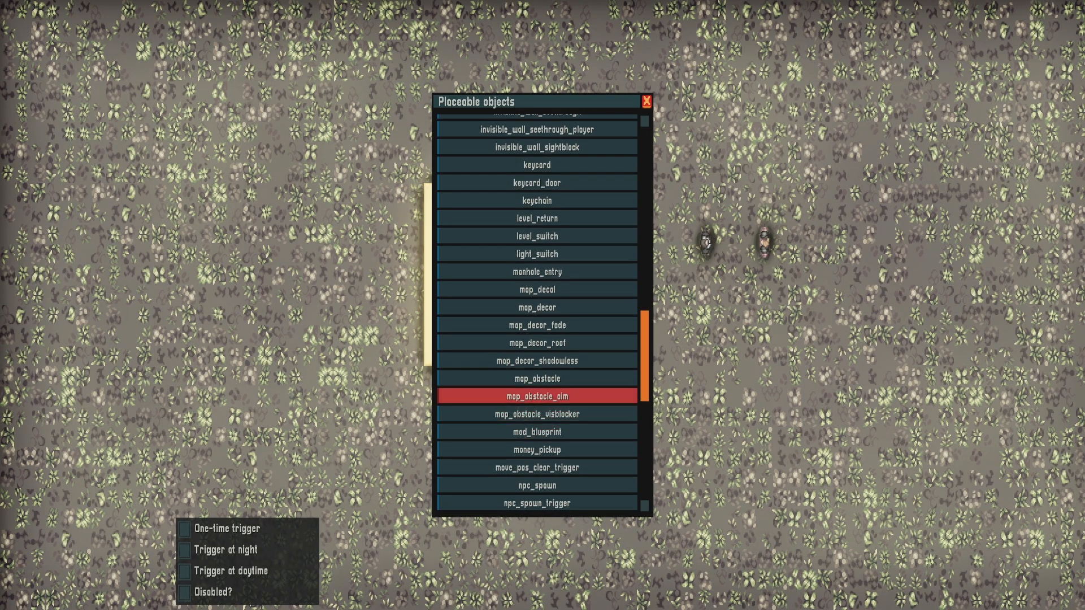
{"action": "scroll", "coordinate": [537, 450], "scroll_direction": "down", "scroll_amount": 2}
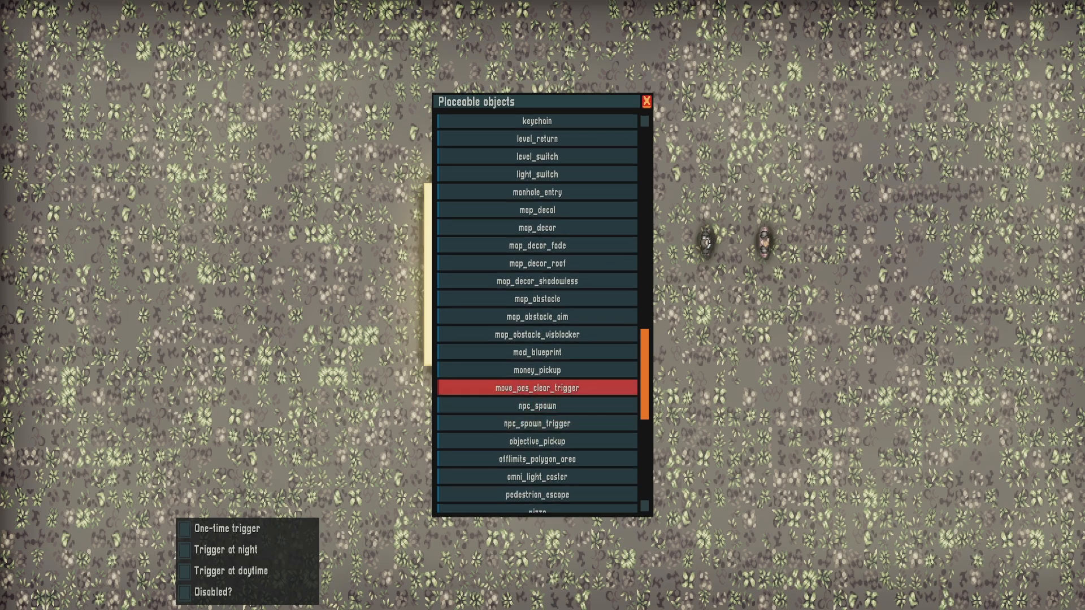
{"action": "left_click", "coordinate": [537, 388]}
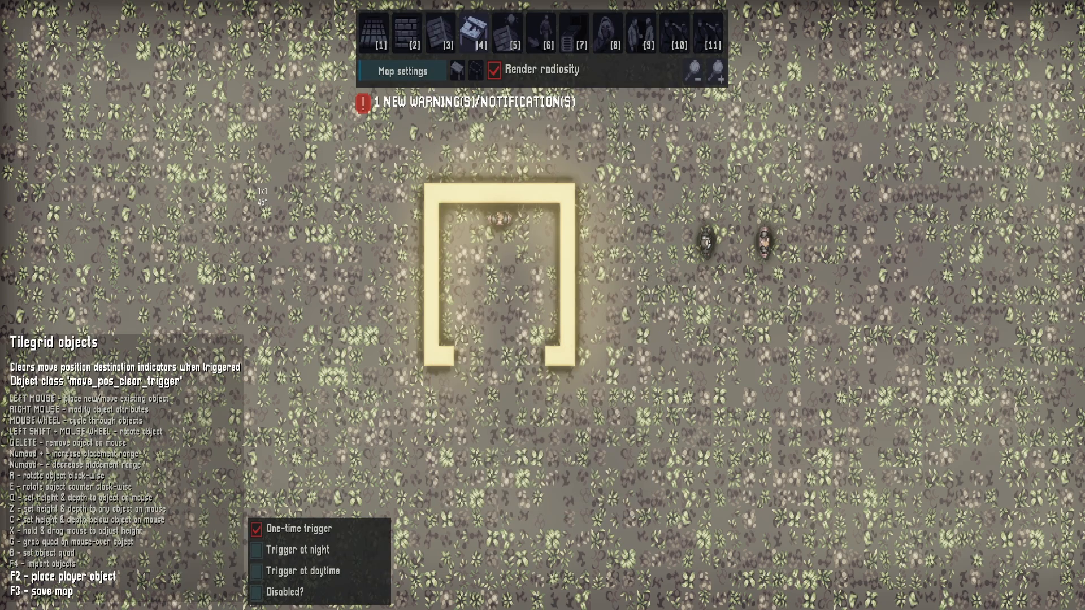
{"action": "left_click_drag", "start_coordinate": [239, 143], "coordinate": [396, 330]}
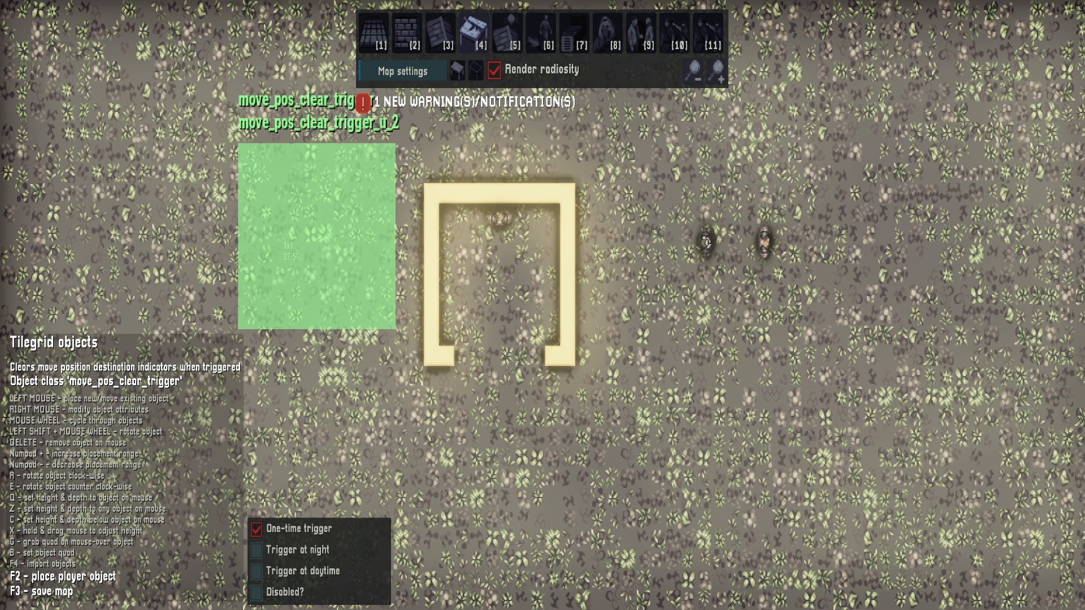
Playtest the move_pos_clear_trigger by walking the player out of the walled structure and into its area
{"action": "key", "text": "F2"}
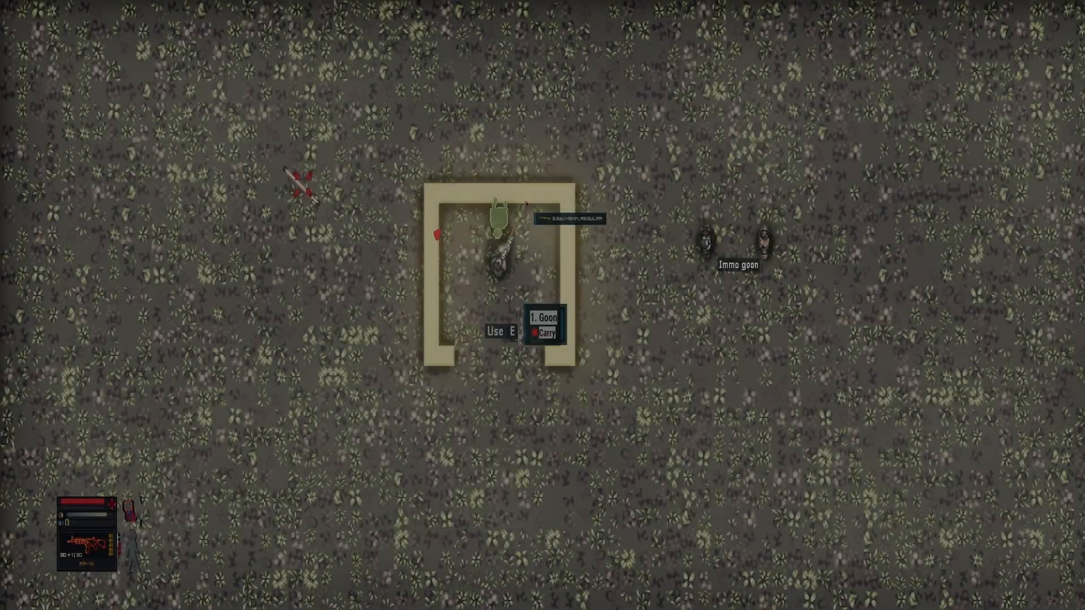
{"action": "key", "text": "s"}
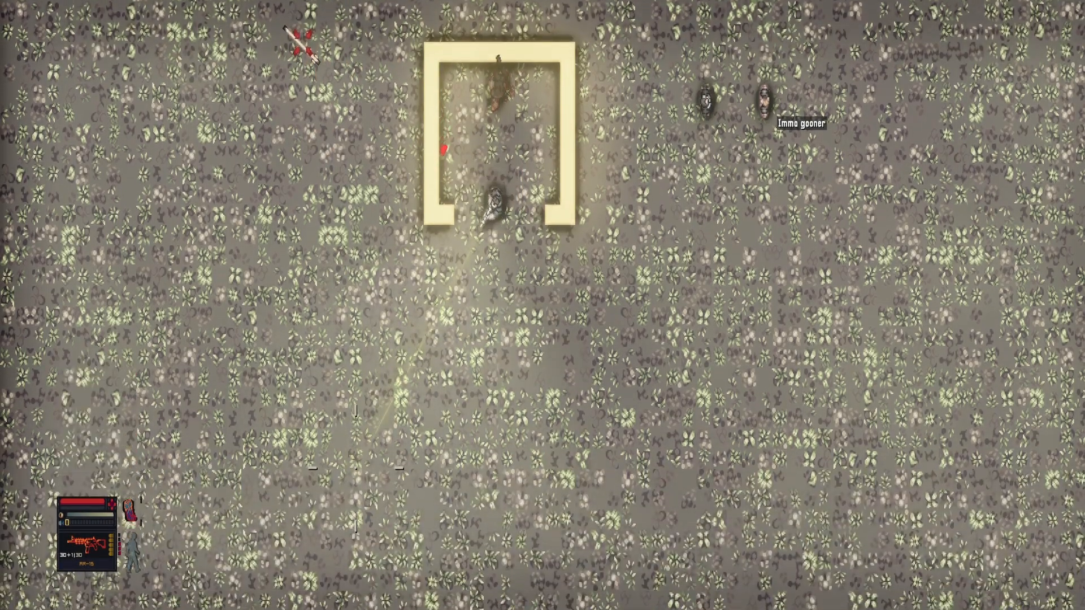
{"action": "key", "text": "a"}
{"action": "key", "text": "w"}
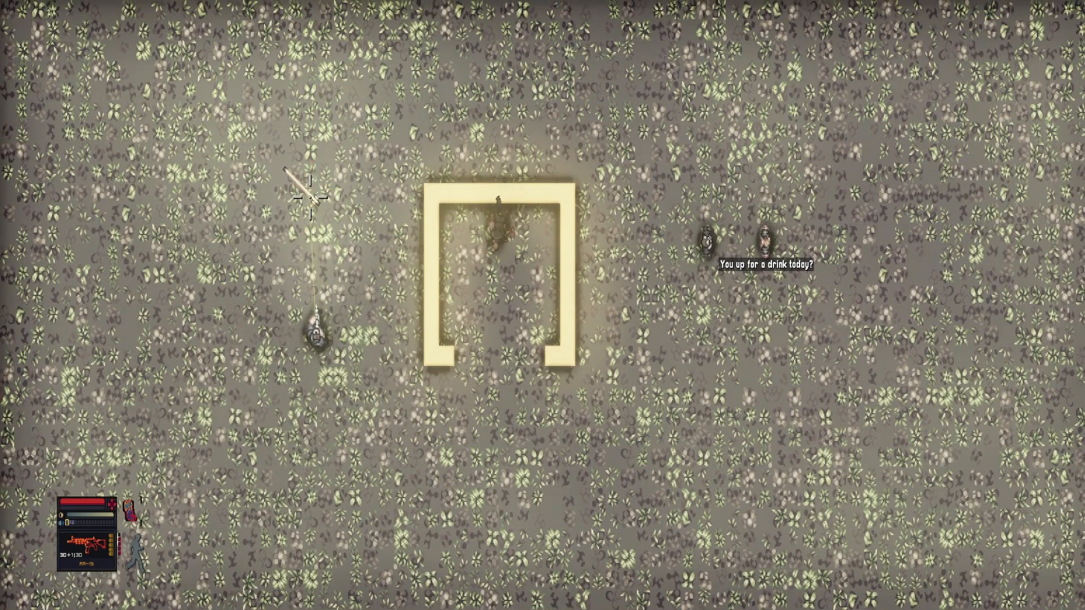
{"action": "key", "text": "w"}
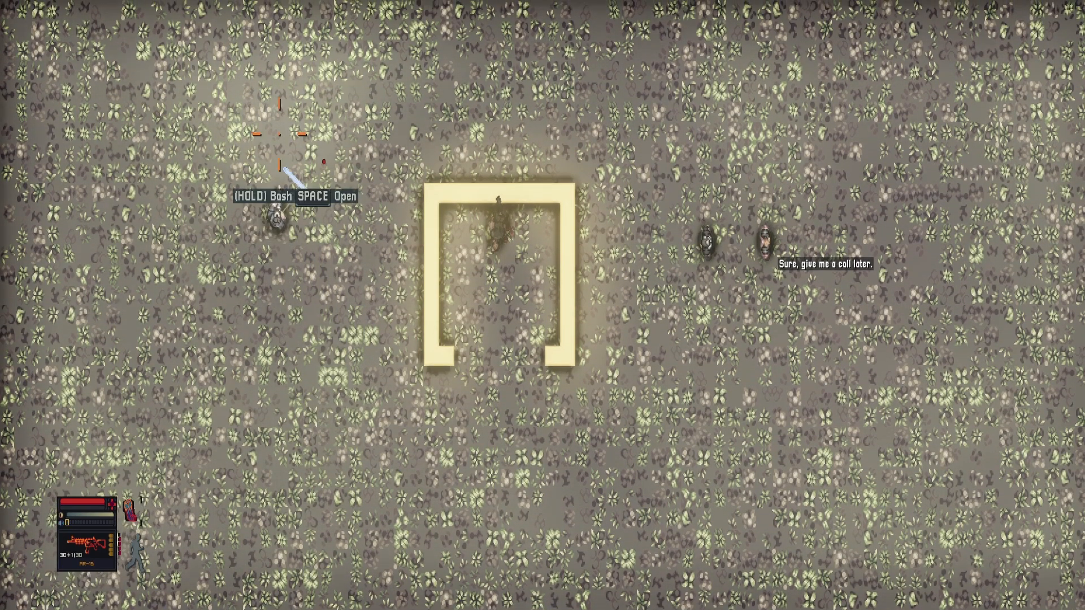
{"action": "key", "text": "s"}
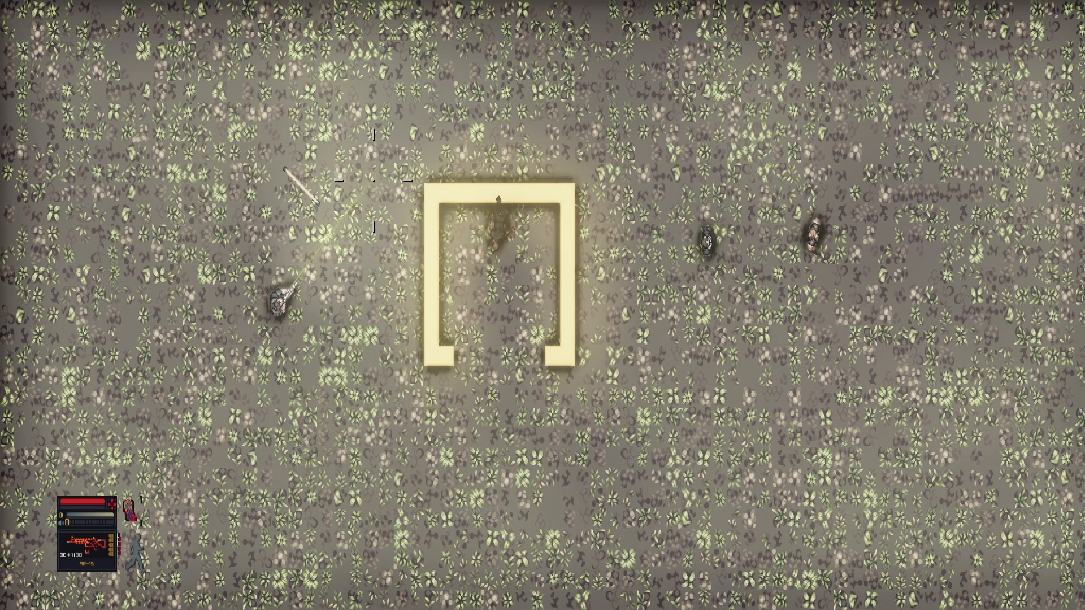
{"action": "key", "text": "F2"}
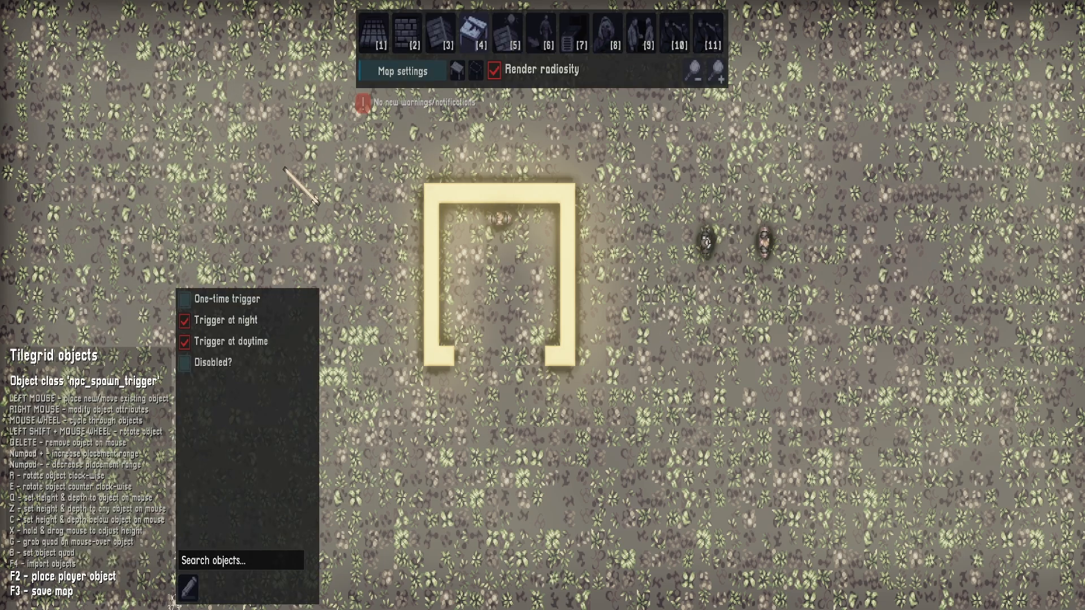
Configure the npc_spawn object with Inexperienced experience, the merc visual and the ar15 weapon
{"action": "scroll", "coordinate": [637, 498], "scroll_direction": "up", "scroll_amount": 1}
{"action": "scroll", "coordinate": [649, 473], "scroll_direction": "down", "scroll_amount": 1}
{"action": "scroll", "coordinate": [656, 473], "scroll_direction": "up", "scroll_amount": 1}
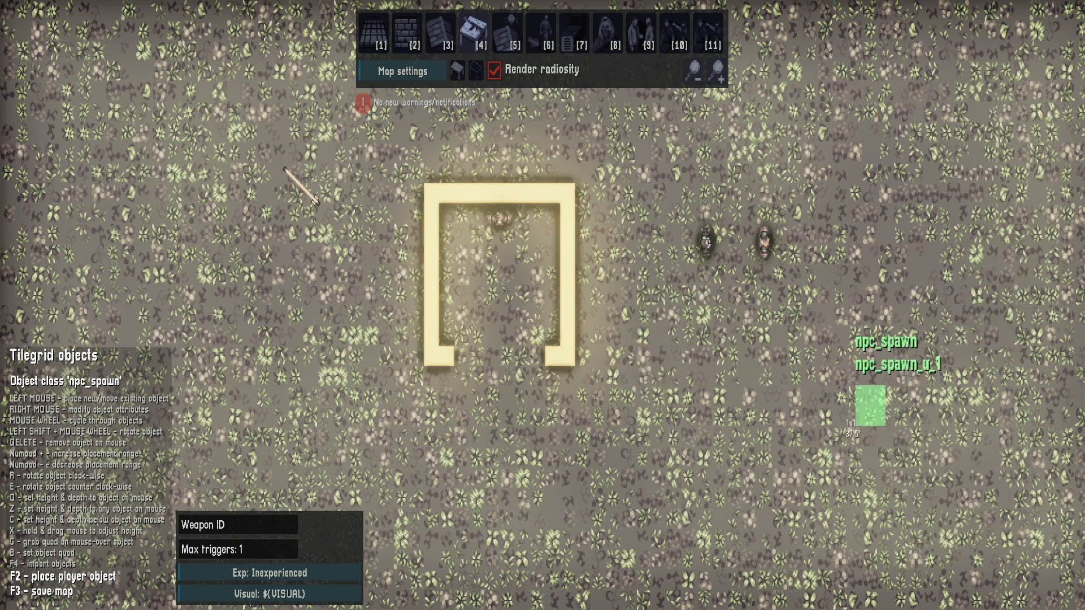
{"action": "left_click", "coordinate": [266, 572]}
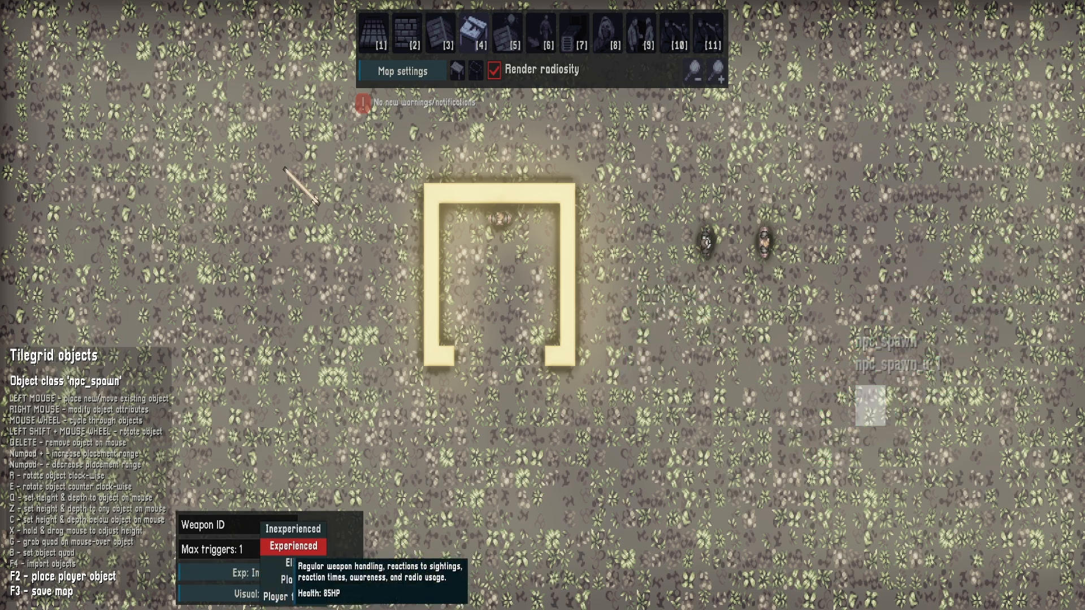
{"action": "left_click", "coordinate": [292, 529]}
{"action": "left_click", "coordinate": [265, 594]}
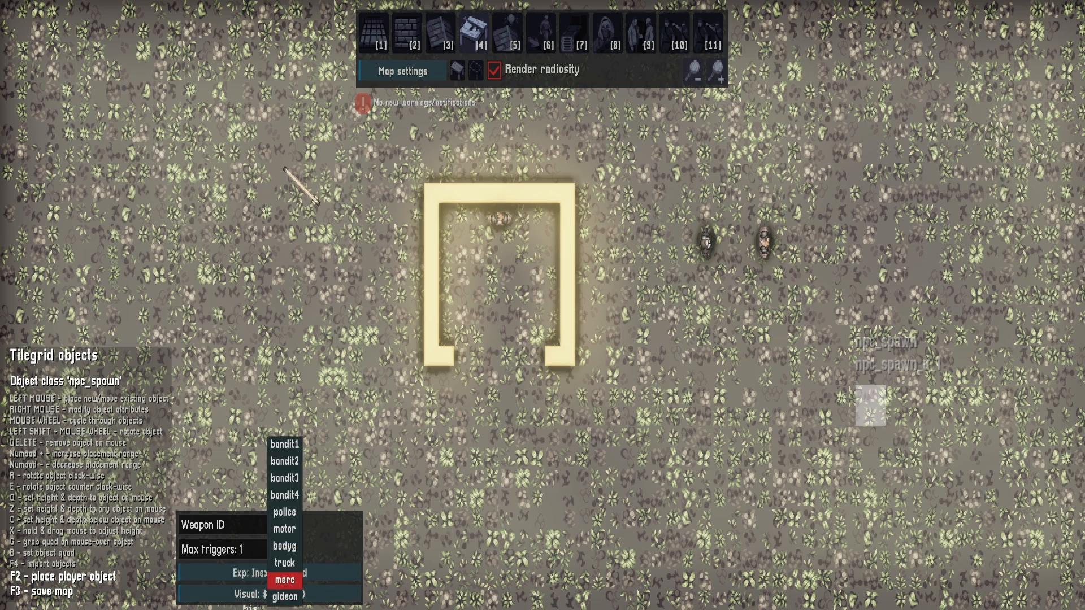
{"action": "left_click", "coordinate": [285, 580]}
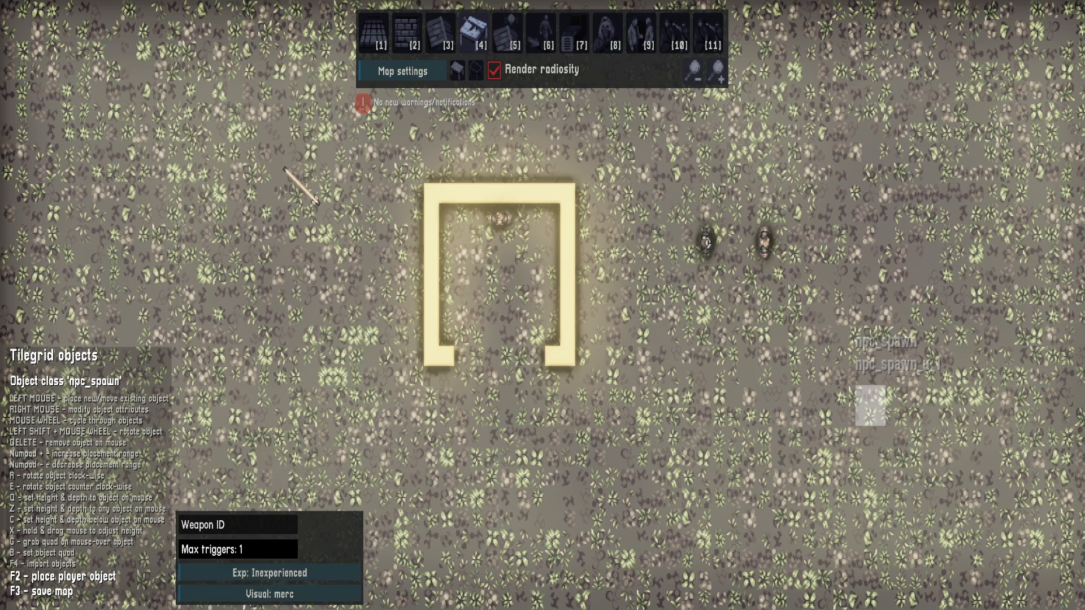
{"action": "left_click", "coordinate": [238, 525]}
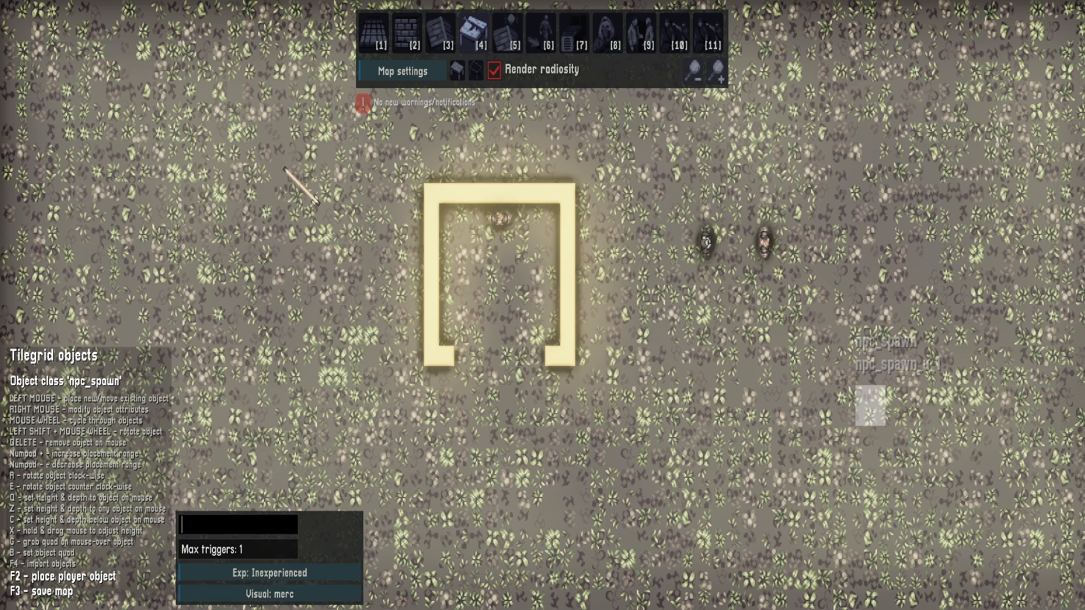
{"action": "type", "text": "ar"}
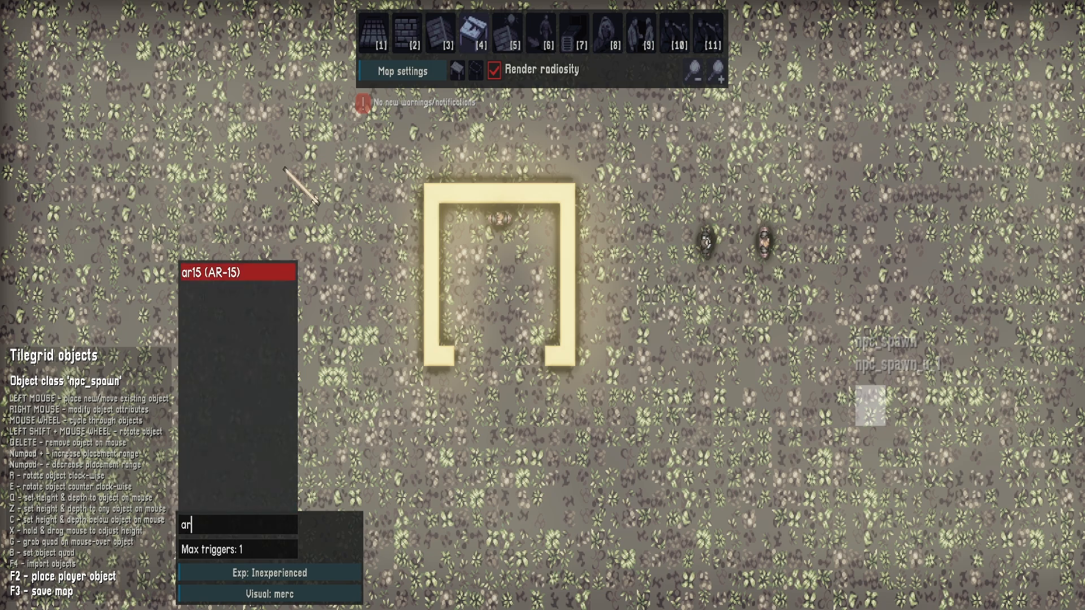
{"action": "left_click", "coordinate": [235, 272]}
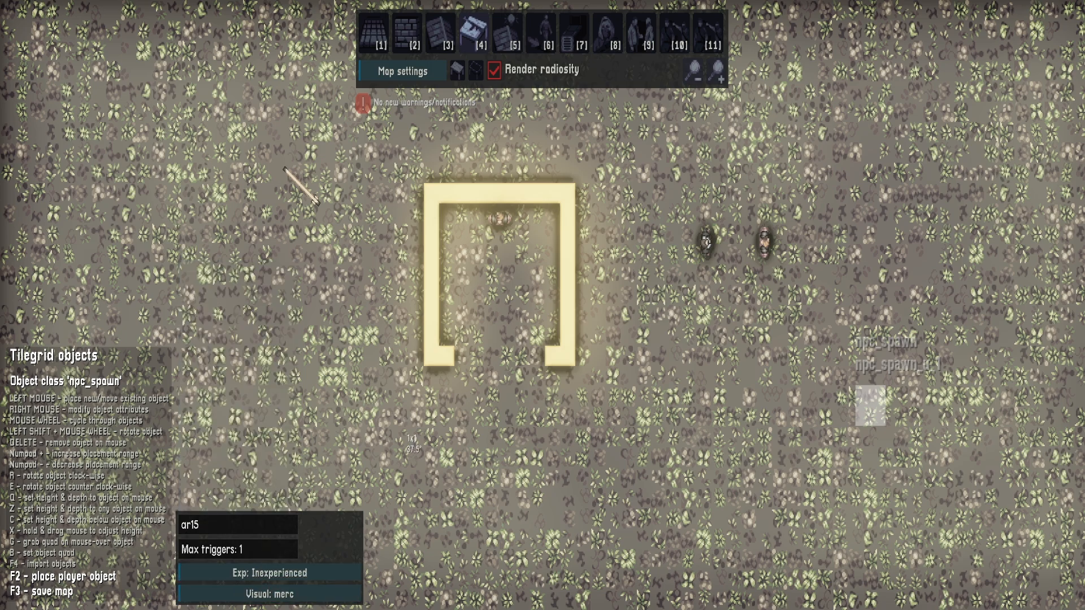
Place an npc_spawn_trigger area west of the walled structure and link it to the spawner npc_spawn_u_1
{"action": "scroll", "coordinate": [315, 301], "scroll_direction": "down", "scroll_amount": 1}
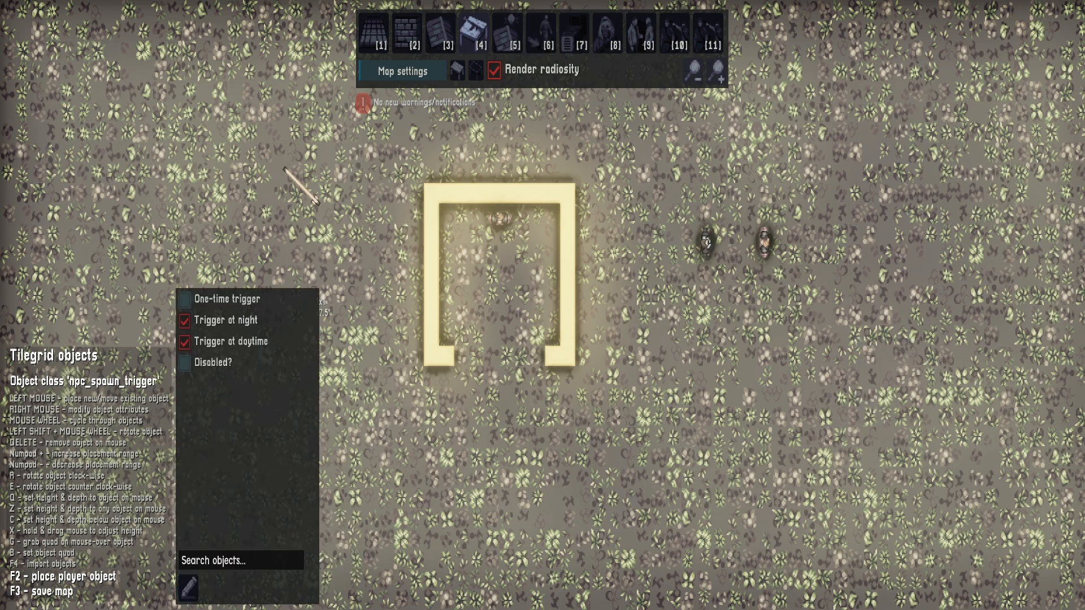
{"action": "left_click", "coordinate": [288, 278]}
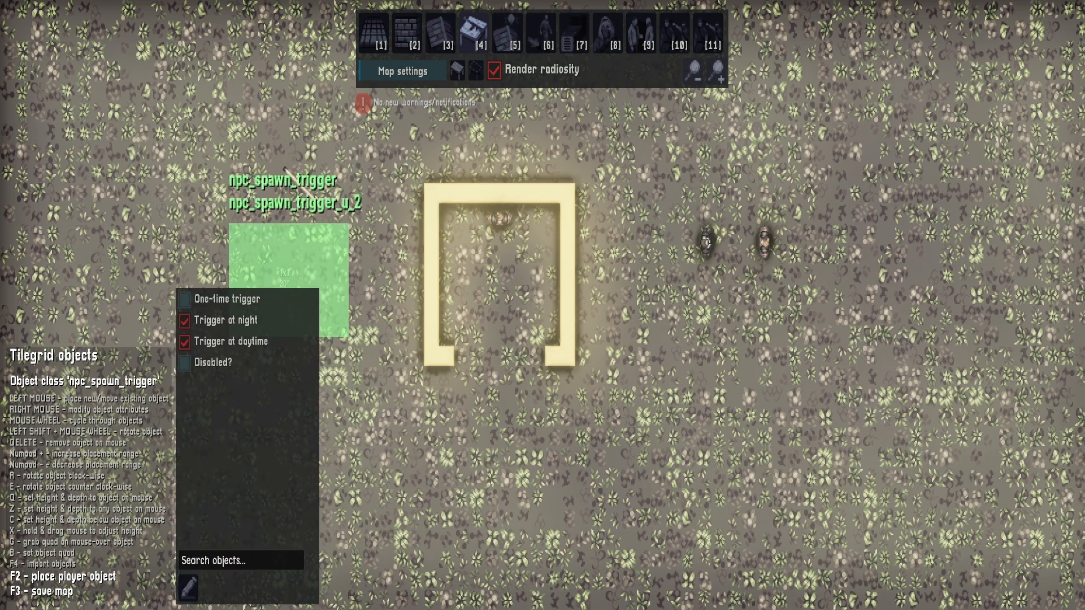
{"action": "left_click", "coordinate": [188, 588]}
{"action": "left_click", "coordinate": [851, 393]}
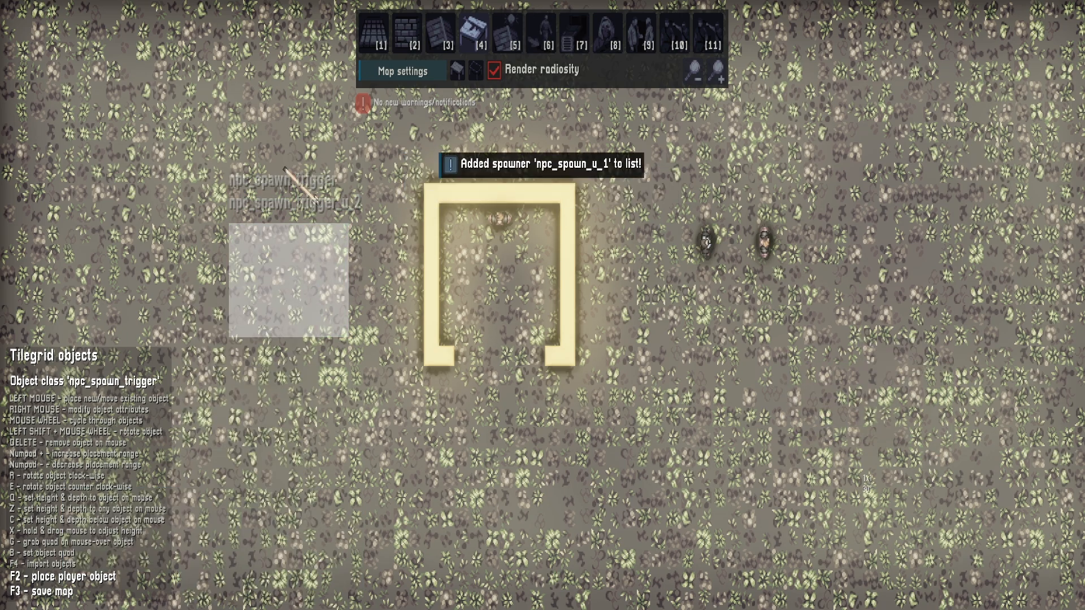
Playtest the NPC spawn trigger by repeatedly walking the player through its area
{"action": "key", "text": "F2"}
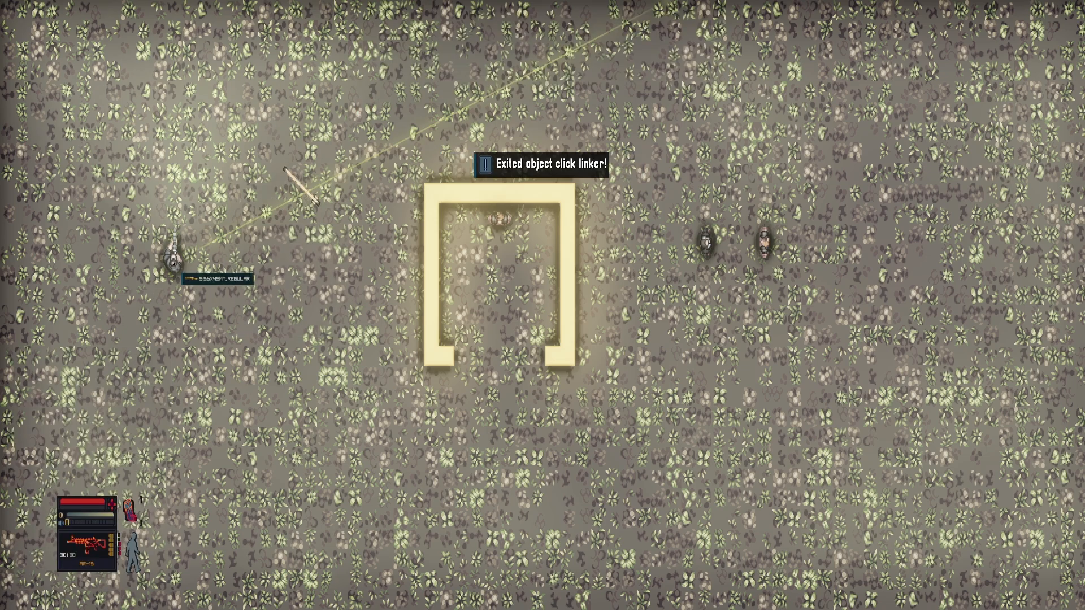
{"action": "key", "text": "d"}
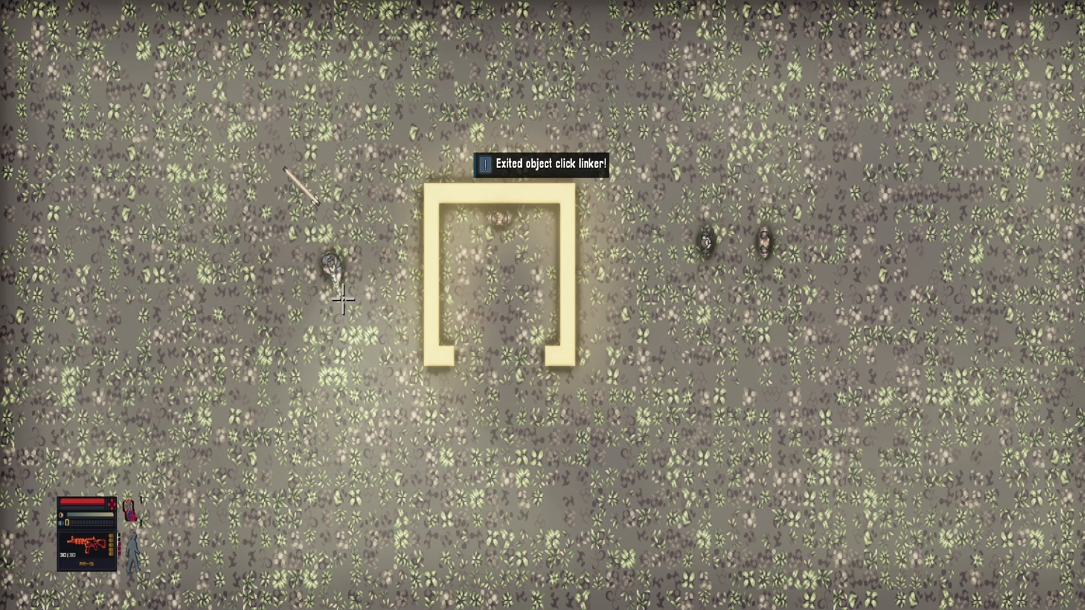
{"action": "key", "text": "d"}
{"action": "key", "text": "F2"}
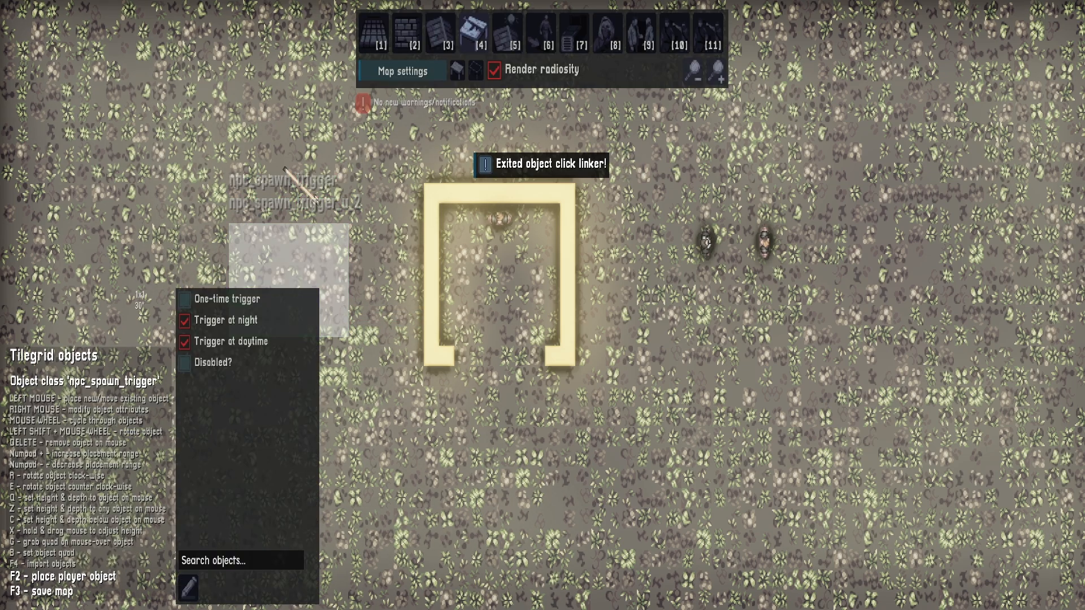
{"action": "key", "text": "F2"}
{"action": "key", "text": "d"}
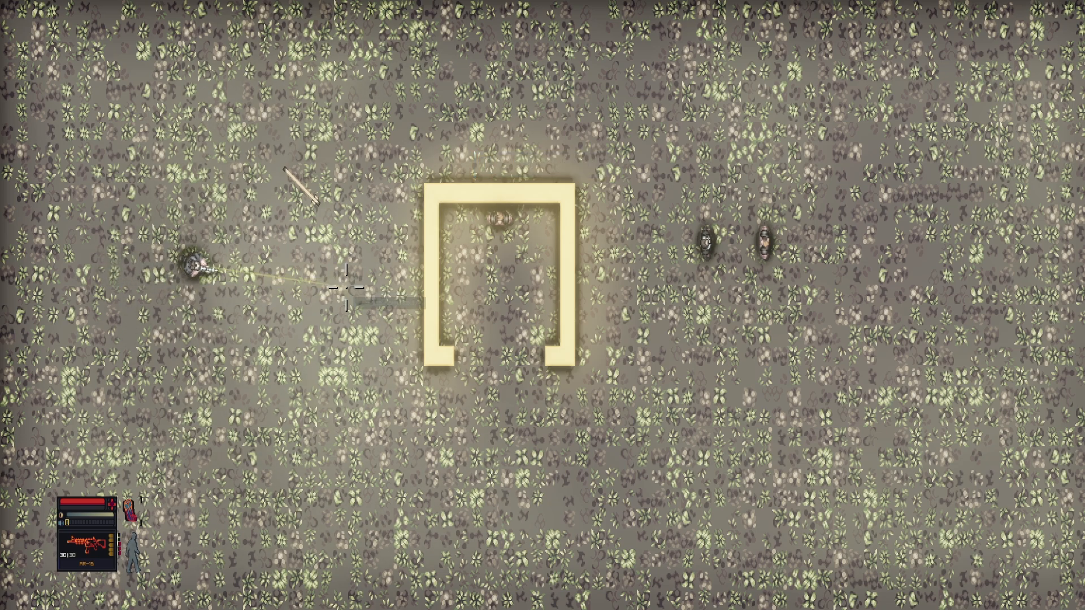
{"action": "key", "text": "d"}
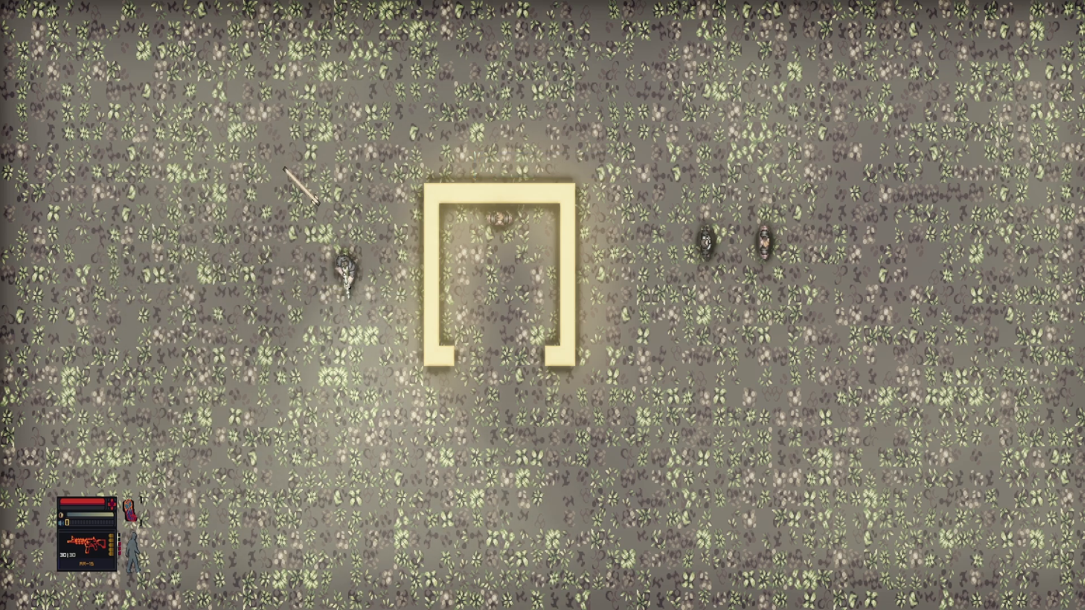
{"action": "key", "text": "a"}
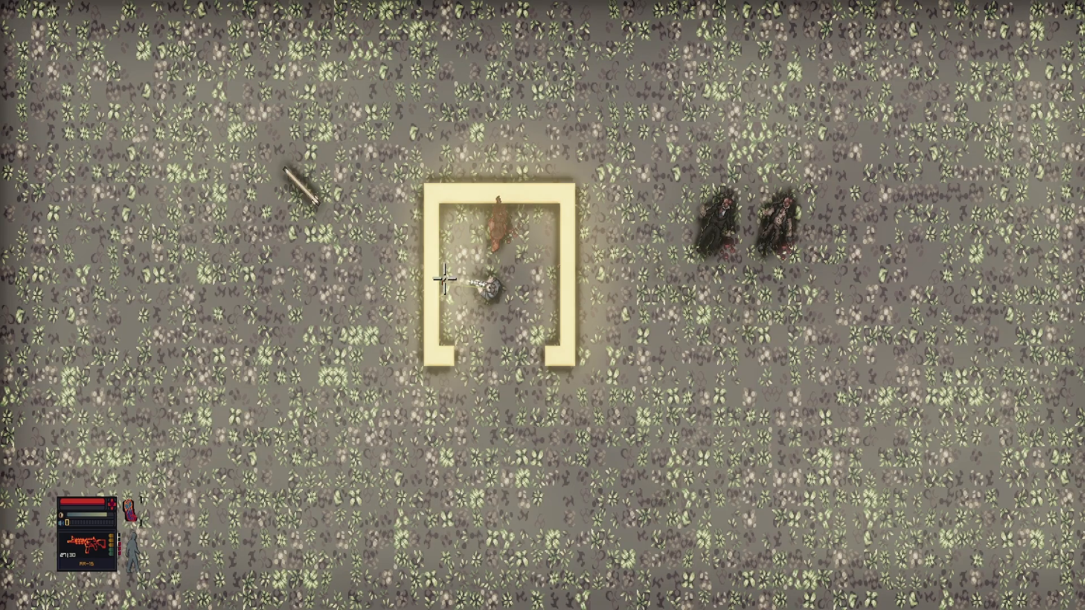
{"action": "key", "text": "s"}
{"action": "key", "text": "F2"}
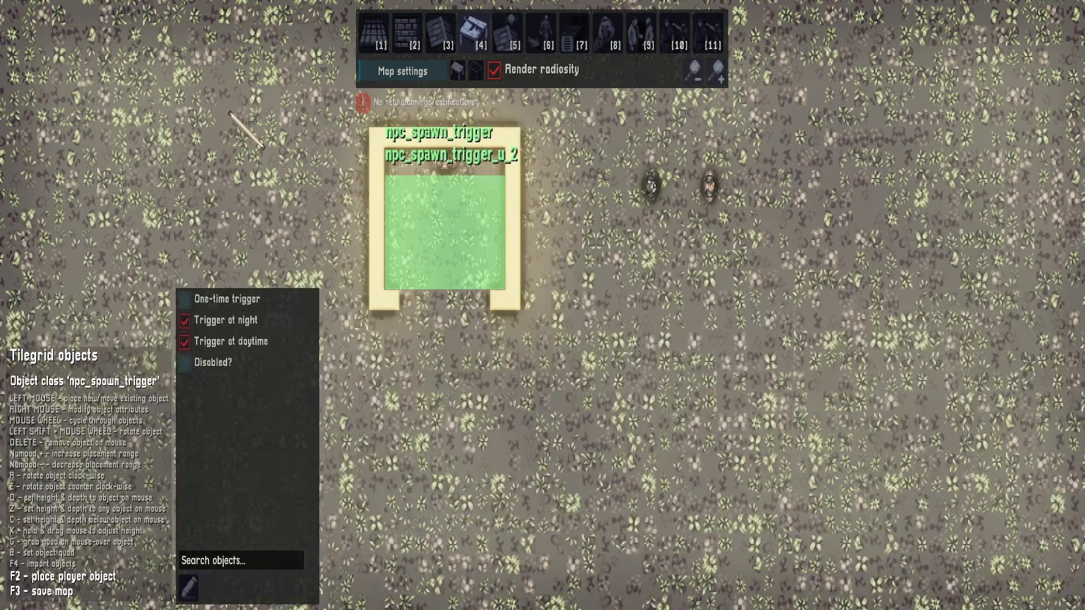
Place a tip_trigger area on the open ground west of the walled structure
{"action": "left_click", "coordinate": [476, 69]}
{"action": "scroll", "coordinate": [537, 354], "scroll_direction": "down", "scroll_amount": 15}
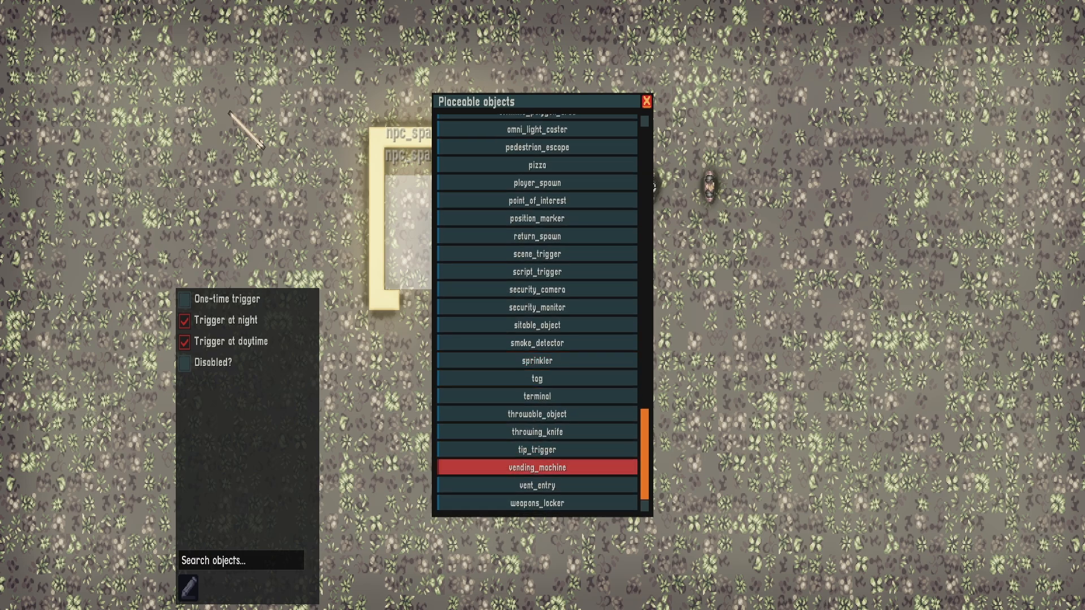
{"action": "left_click", "coordinate": [537, 450]}
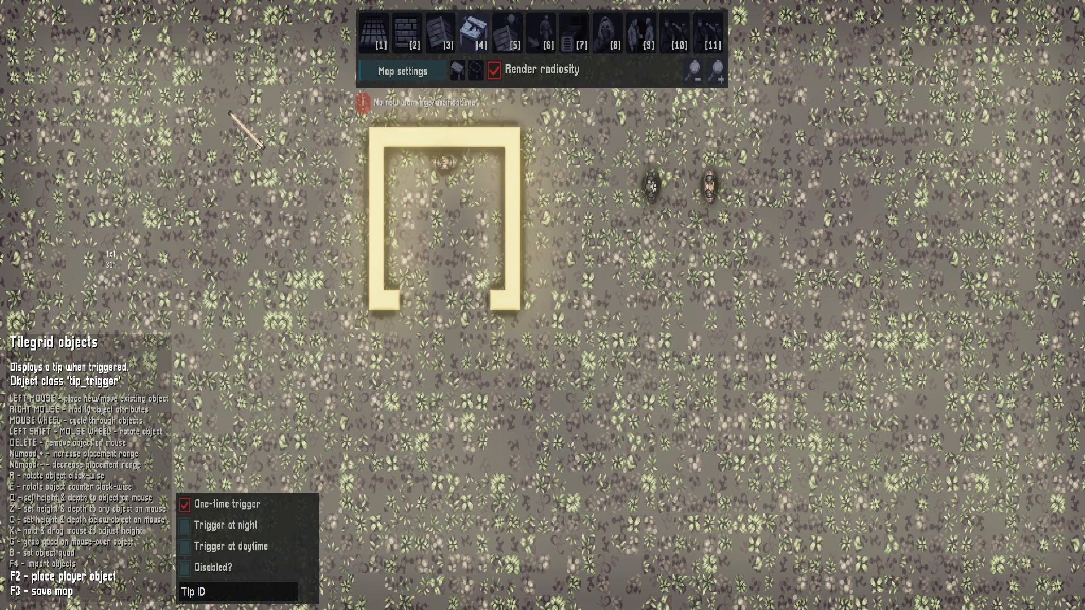
{"action": "left_click_drag", "start_coordinate": [247, 333], "coordinate": [299, 351]}
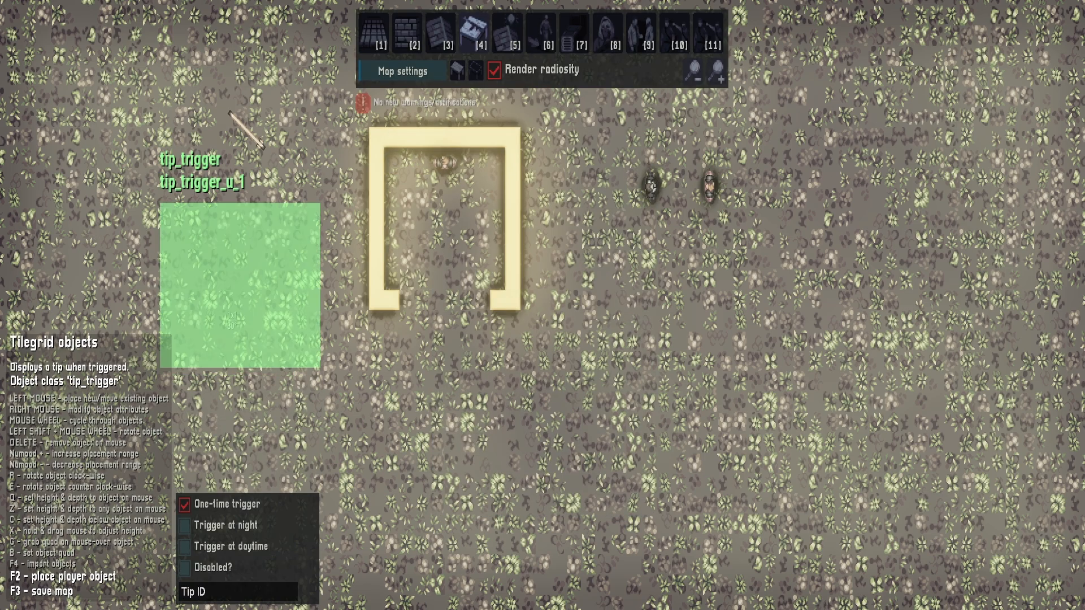
Set the tip ID of the tip_trigger area west of the walled structure to doors
{"action": "right_click", "coordinate": [233, 278]}
{"action": "left_click", "coordinate": [294, 427]}
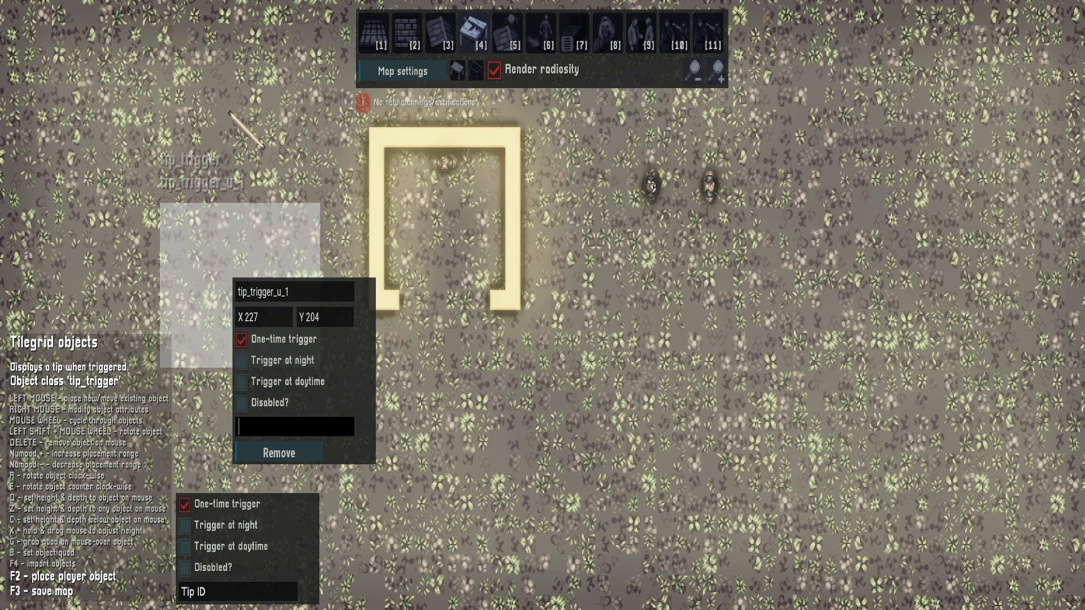
{"action": "key", "text": "Tab"}
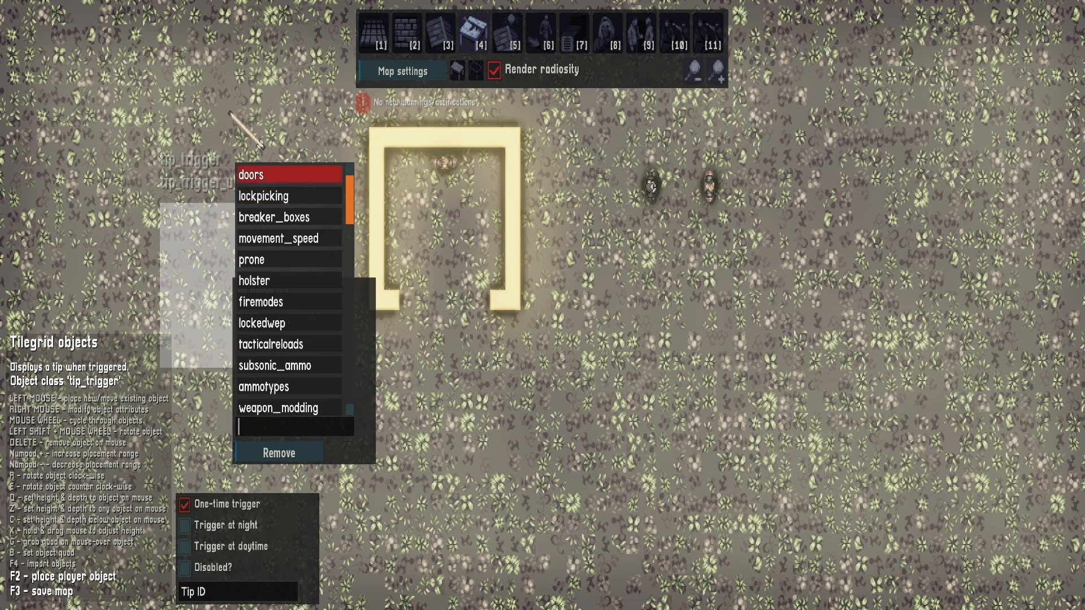
{"action": "left_click", "coordinate": [261, 174]}
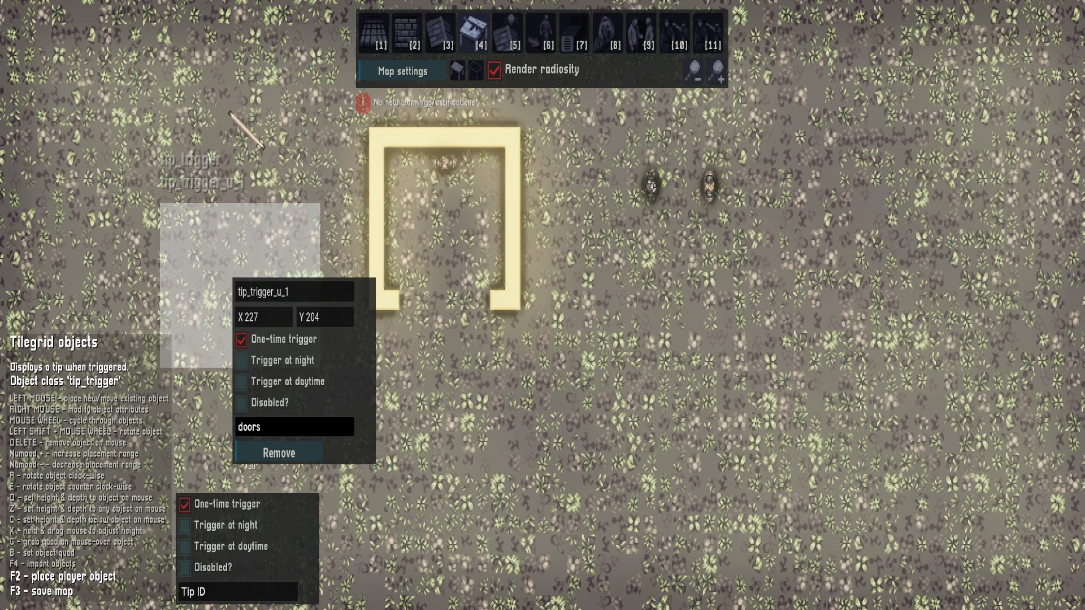
Clear the tip trigger's tip ID, examine the full list of available tips, and choose doors again
{"action": "key", "text": "BackSpace"}
{"action": "key", "text": "BackSpace"}
{"action": "key", "text": "BackSpace"}
{"action": "key", "text": "BackSpace"}
{"action": "key", "text": "BackSpace"}
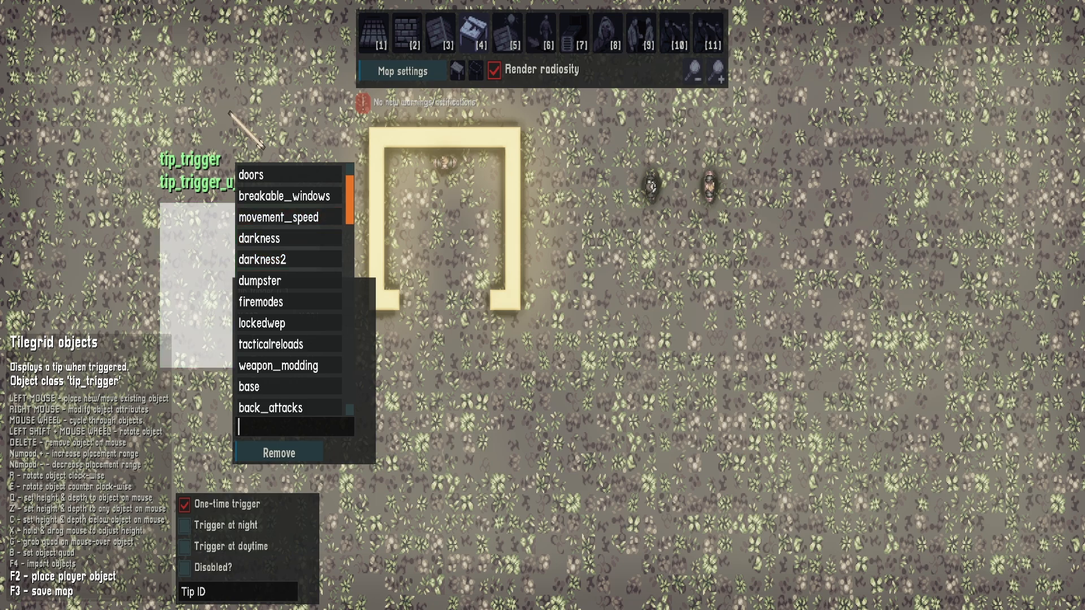
{"action": "scroll", "coordinate": [288, 339], "scroll_direction": "down", "scroll_amount": 5}
{"action": "scroll", "coordinate": [289, 355], "scroll_direction": "down", "scroll_amount": 10}
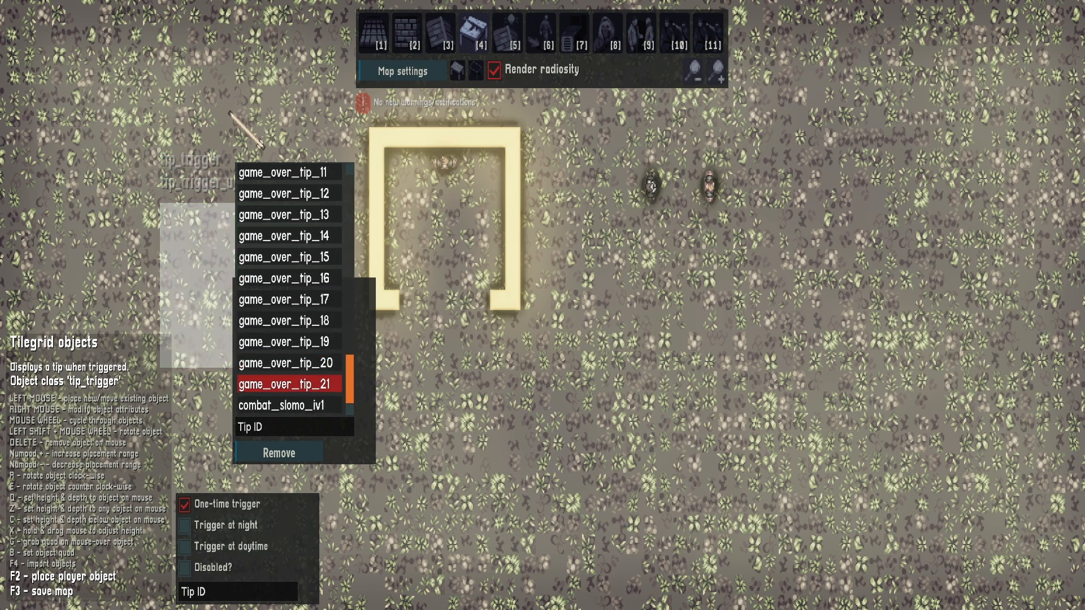
{"action": "scroll", "coordinate": [288, 395], "scroll_direction": "up", "scroll_amount": 3}
{"action": "scroll", "coordinate": [289, 396], "scroll_direction": "down", "scroll_amount": 3}
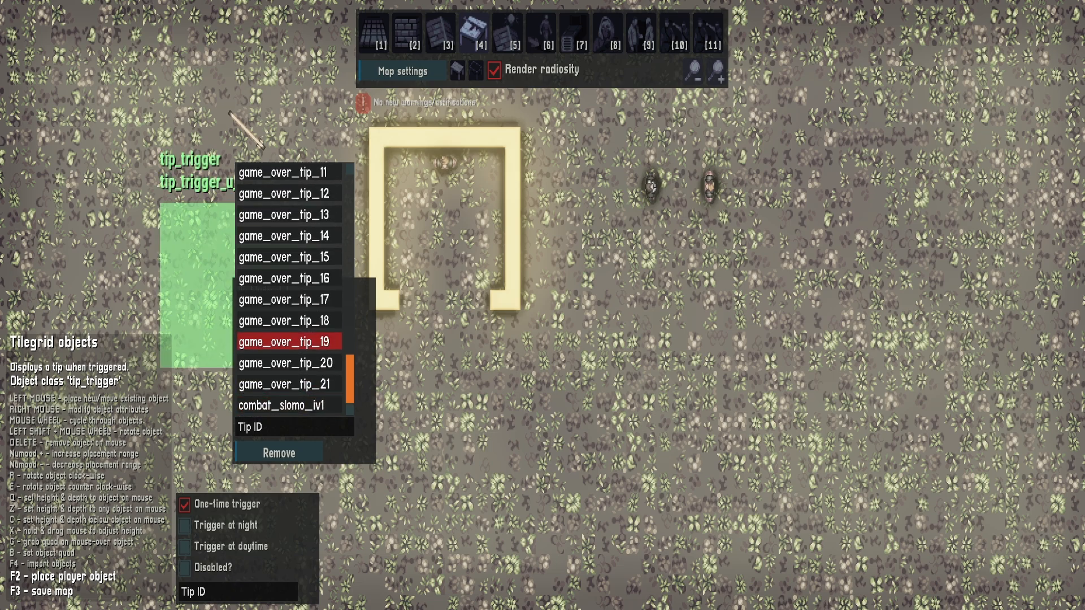
{"action": "scroll", "coordinate": [288, 342], "scroll_direction": "up", "scroll_amount": 10}
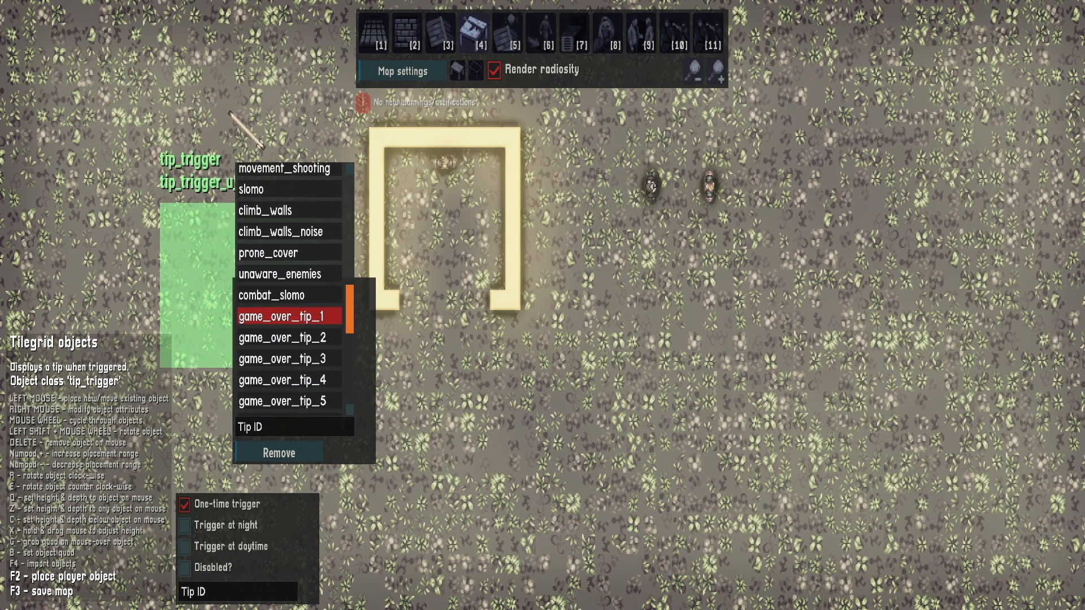
{"action": "scroll", "coordinate": [288, 300], "scroll_direction": "up", "scroll_amount": 15}
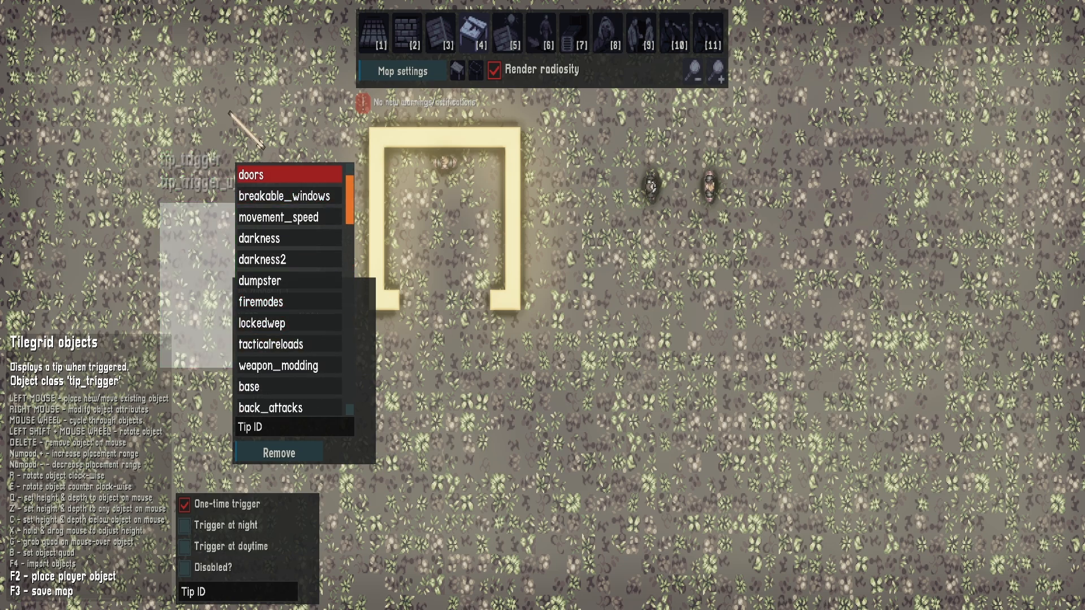
{"action": "left_click", "coordinate": [266, 175]}
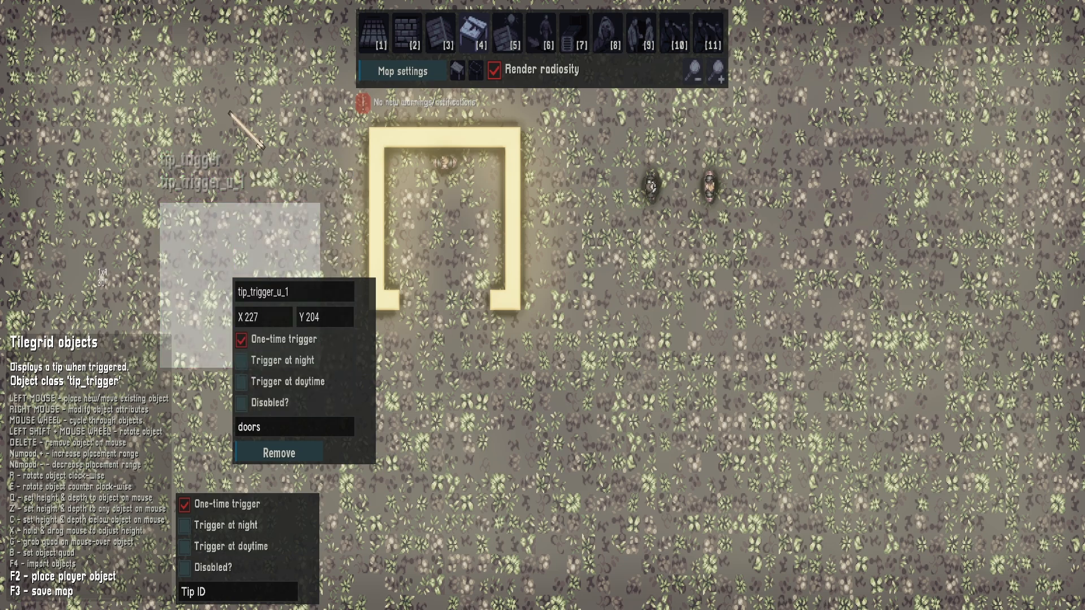
Start a playtest with the player west of the tip trigger and walk through its area toward the walled structure
{"action": "left_click", "coordinate": [241, 360]}
{"action": "right_click", "coordinate": [66, 284]}
{"action": "key", "text": "F2"}
{"action": "key", "text": "d"}
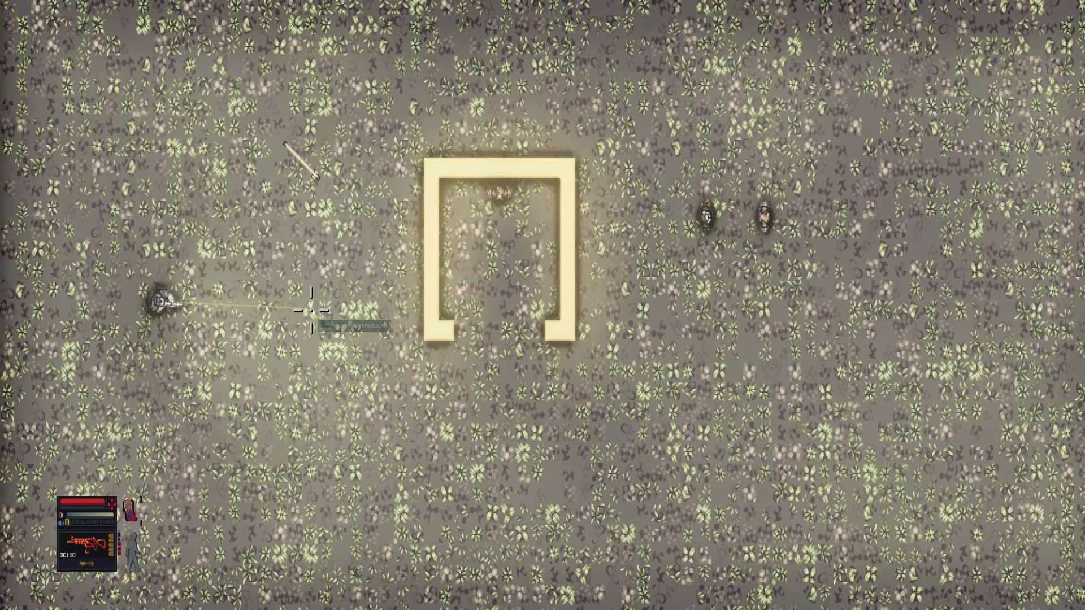
{"action": "key", "text": "d"}
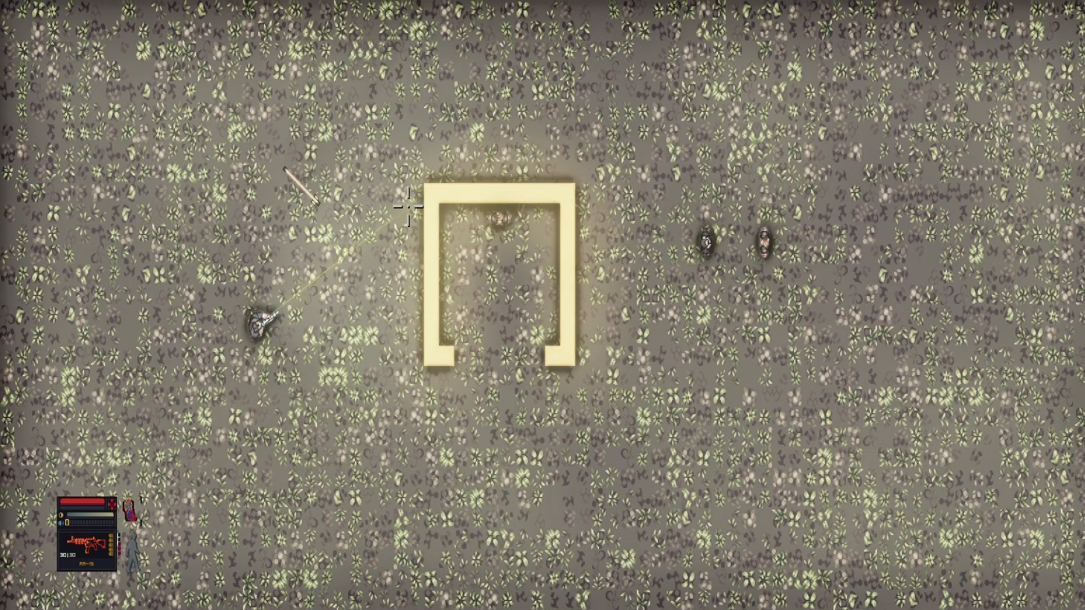
{"action": "key", "text": "d"}
{"action": "key", "text": "w"}
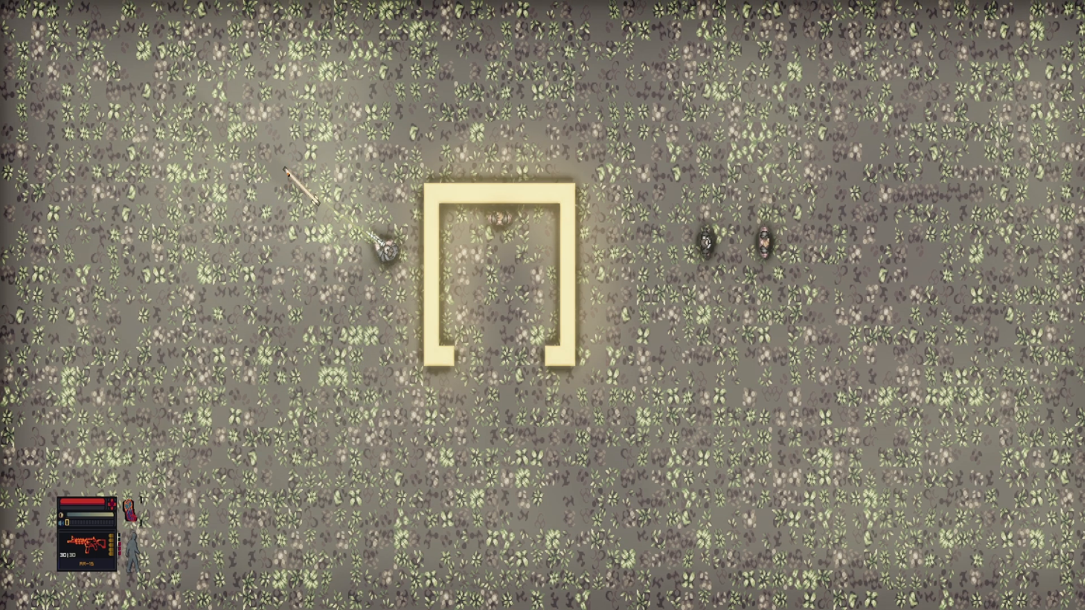
Walk the player to the free-standing door northwest of the trigger's exit, interact with it repeatedly, and return along the structure's west wall
{"action": "key", "text": "a"}
{"action": "key", "text": "w"}
{"action": "key", "text": "space"}
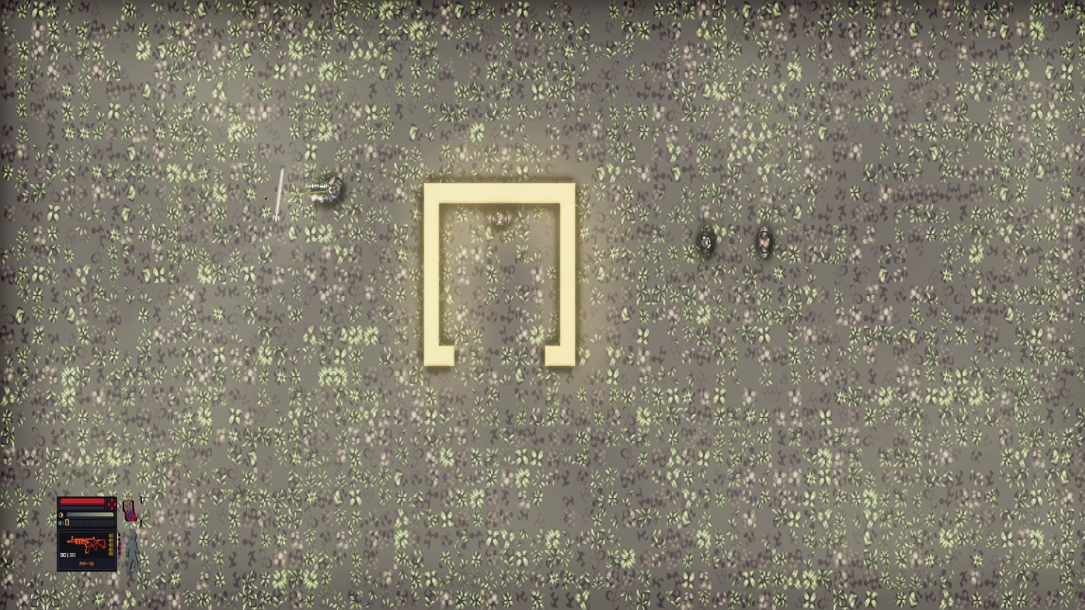
{"action": "key", "text": "space"}
{"action": "key", "text": "a"}
{"action": "key", "text": "d"}
{"action": "key", "text": "space"}
{"action": "key", "text": "a"}
{"action": "key", "text": "space"}
{"action": "key", "text": "d"}
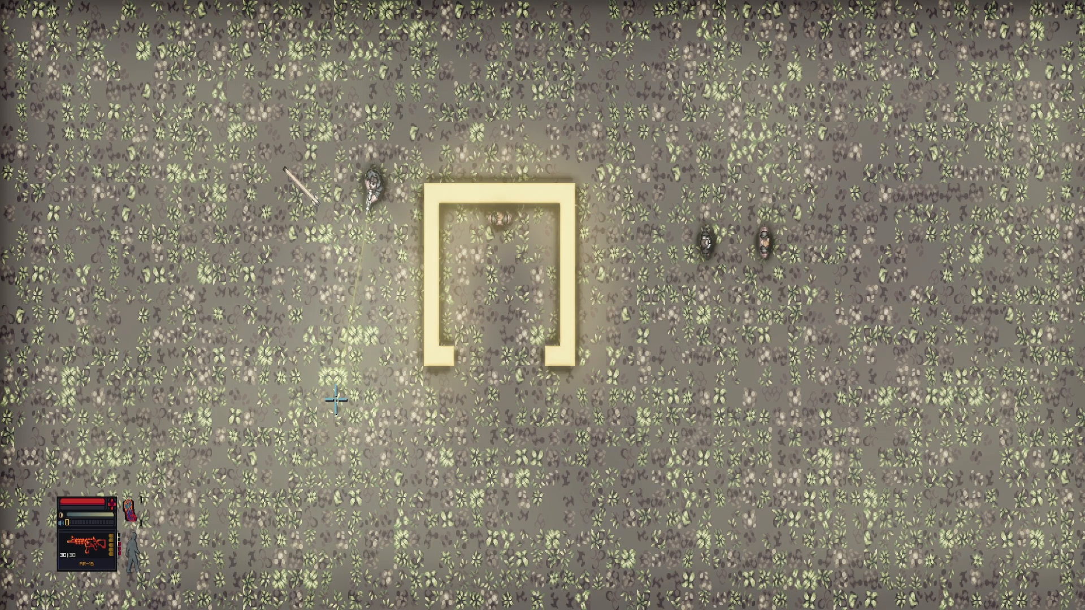
{"action": "key", "text": "s"}
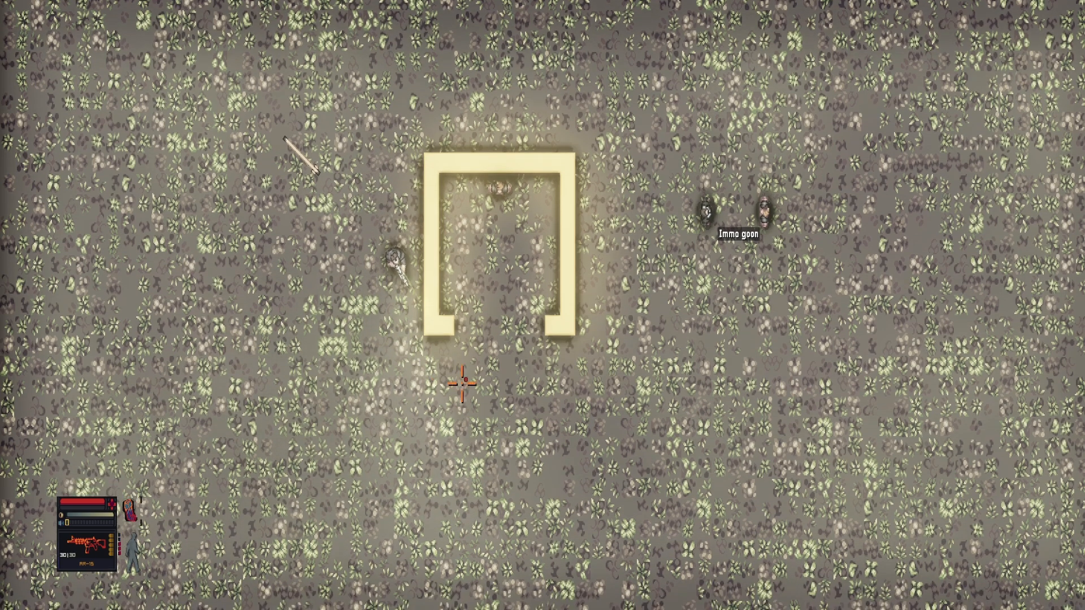